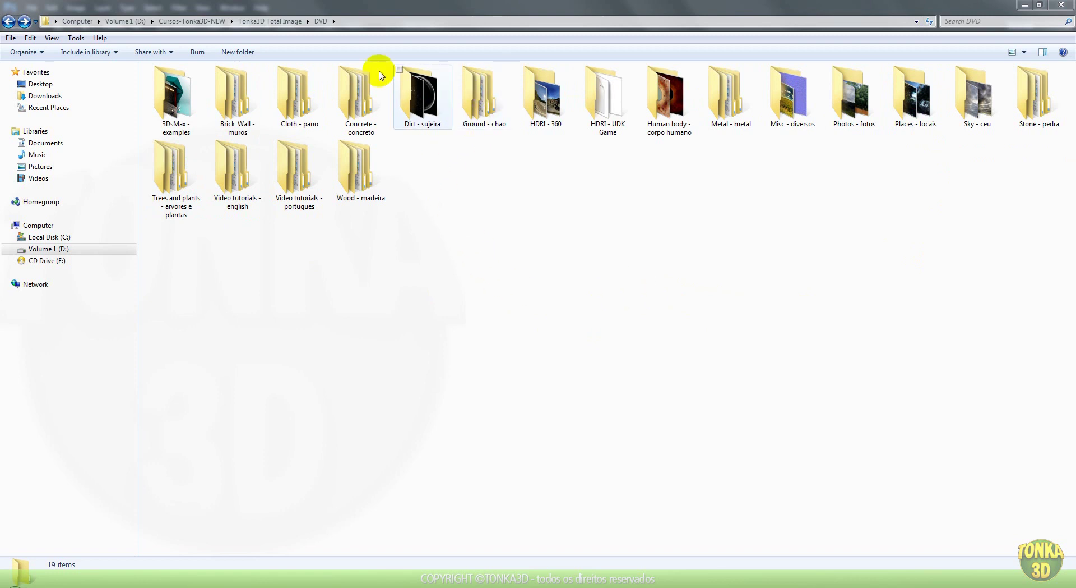
# Open the 2048px folder inside Ground - chao and look through its floor texture thumbnails.
pyautogui.doubleClick(483, 101)
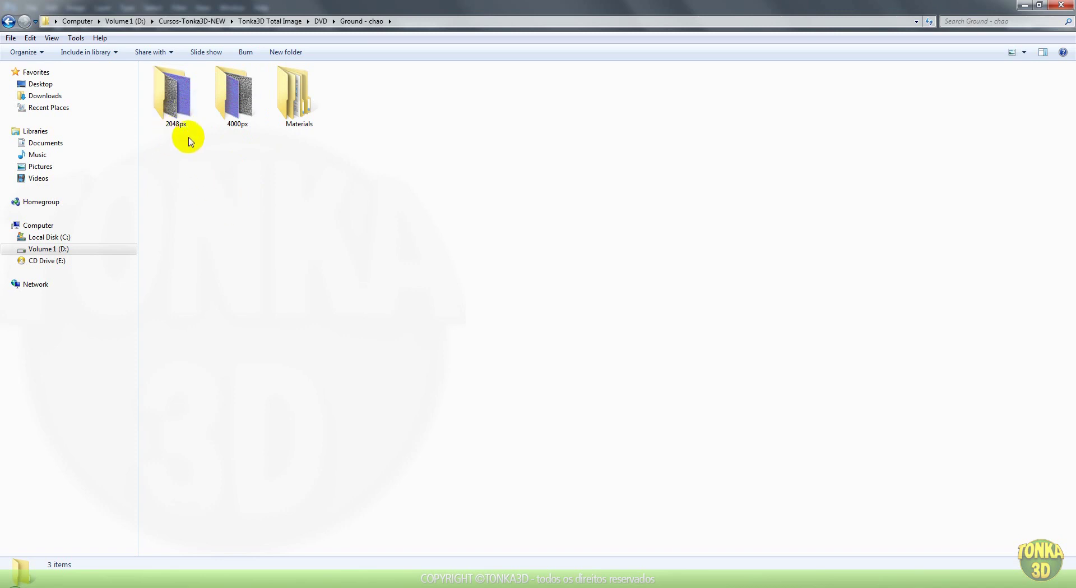
pyautogui.doubleClick(175, 112)
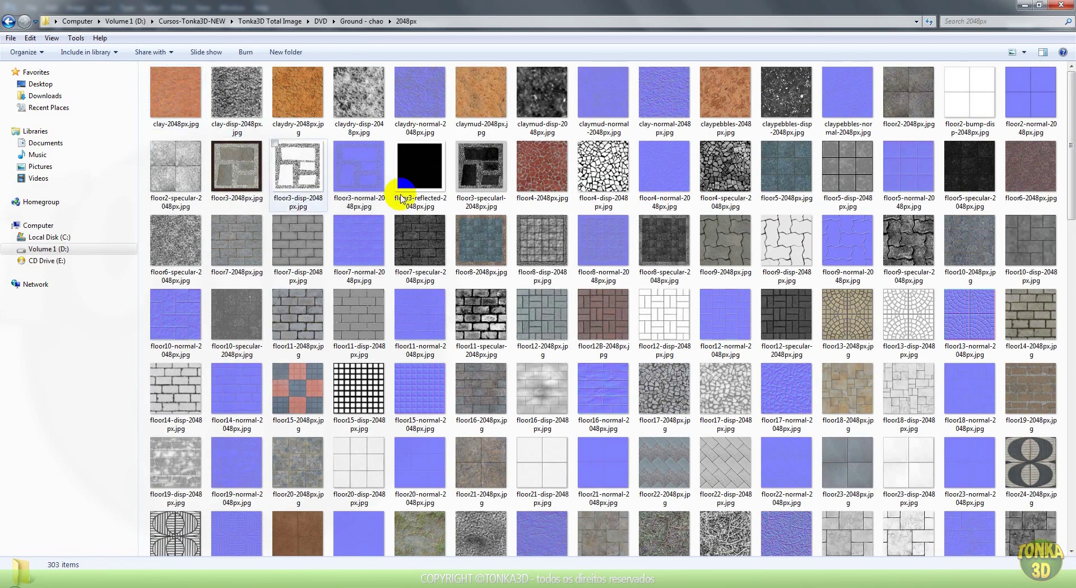
pyautogui.scroll(-10, 539, 234)
pyautogui.scroll(10, 552, 235)
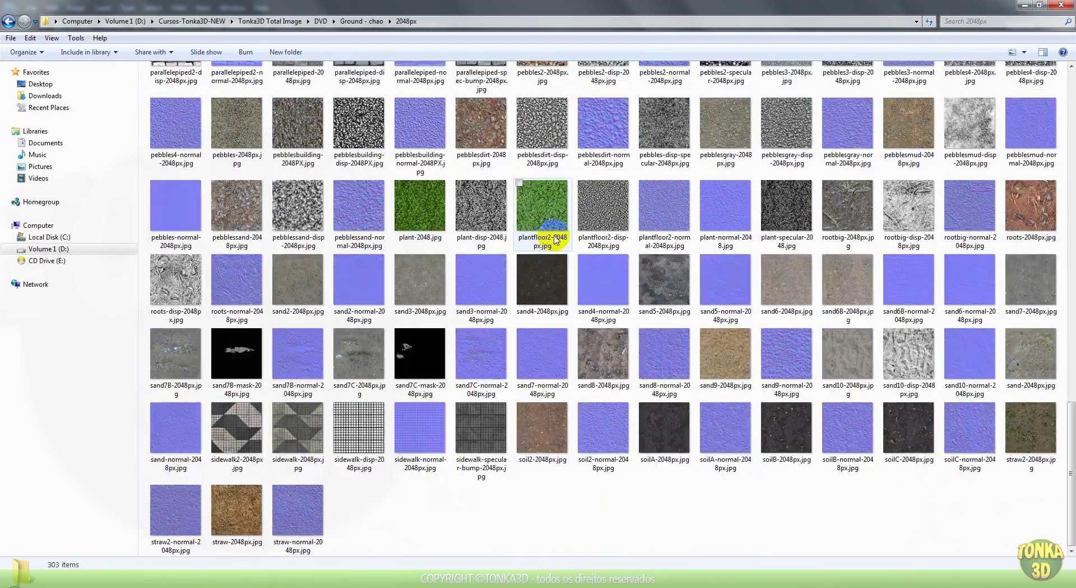
# Select grass6-2048px.jpg, grass6B-2048px.jpg and grass6C-2048px.jpg together and preview them in the photo viewer.
pyautogui.scroll(-5, 556, 240)
pyautogui.click(1038, 220)
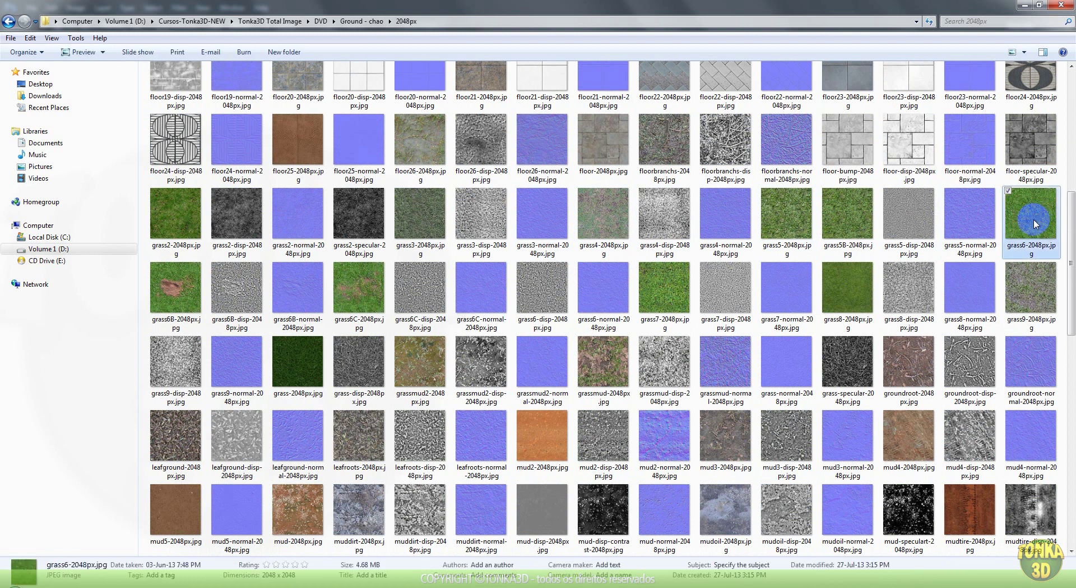
pyautogui.click(178, 287)
pyautogui.keyDown('ctrl'); pyautogui.click(360, 293); pyautogui.keyUp('ctrl')
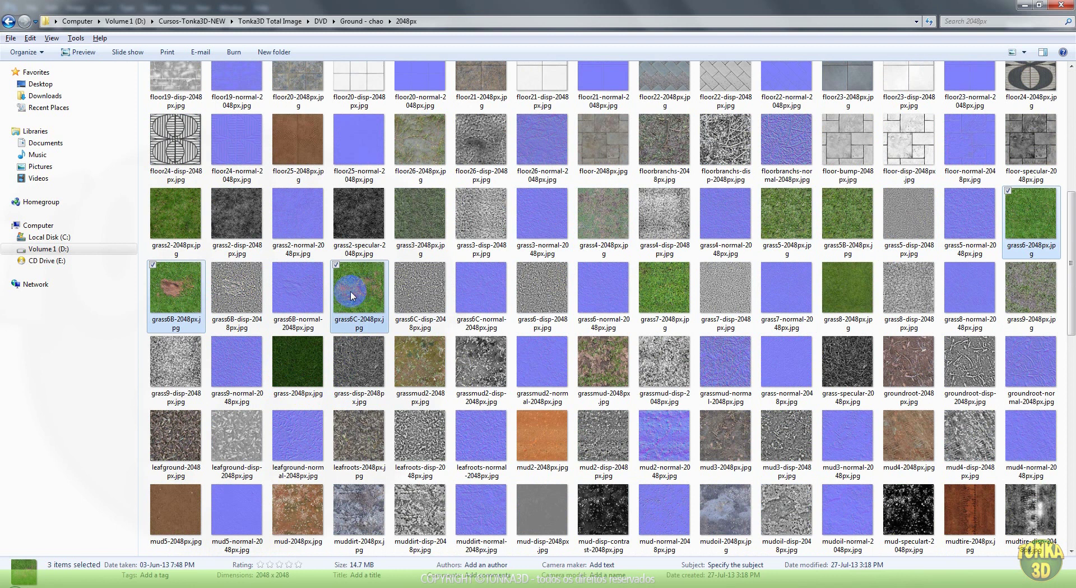
pyautogui.click(1030, 219)
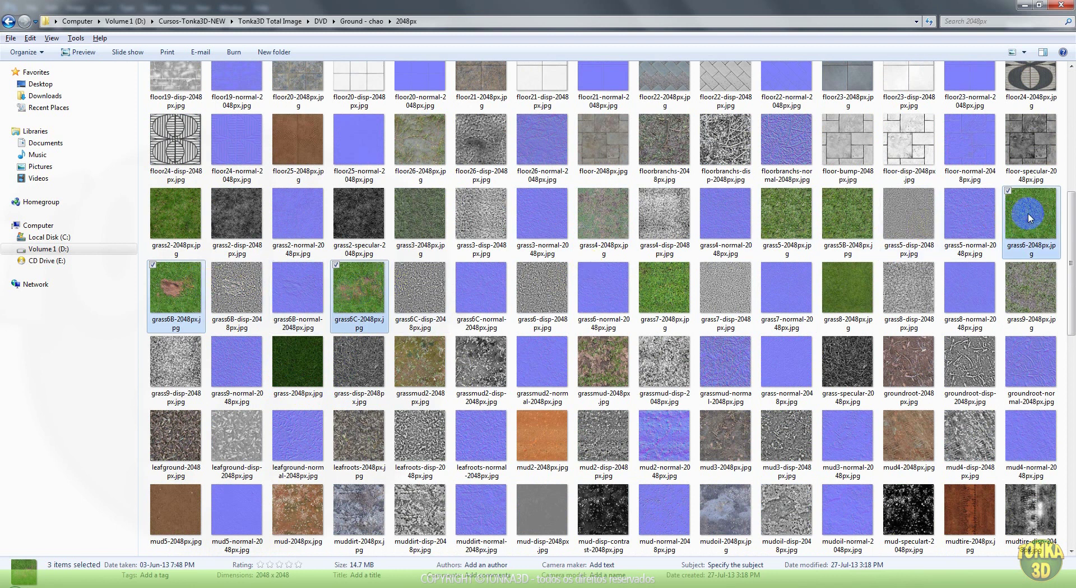
pyautogui.rightClick(1030, 218)
pyautogui.click(953, 210)
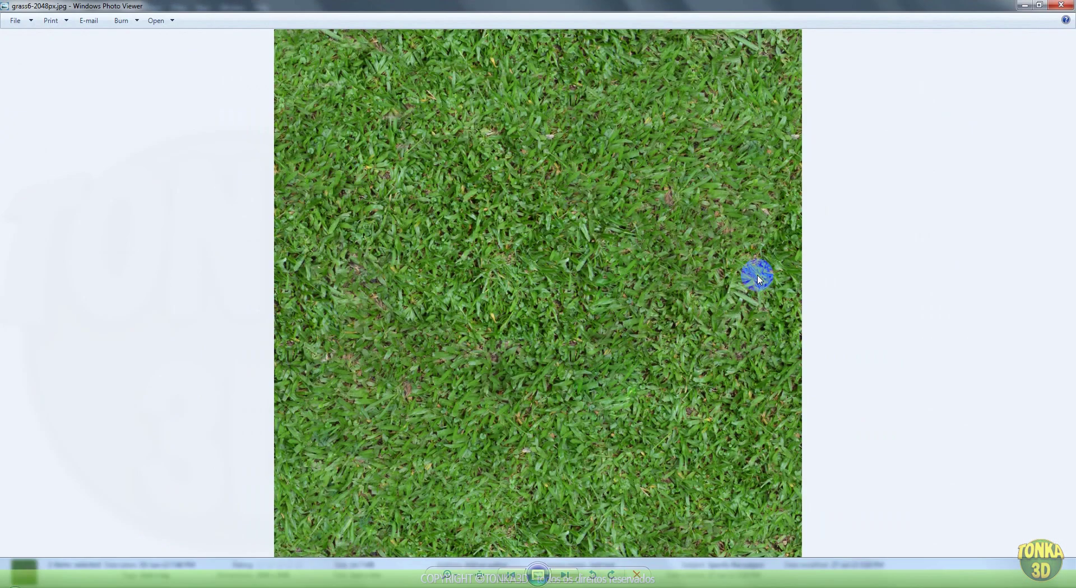
# Compare the grass6, grass6B and grass6C textures by cycling through them repeatedly, and close the photo viewer.
pyautogui.press('Right')
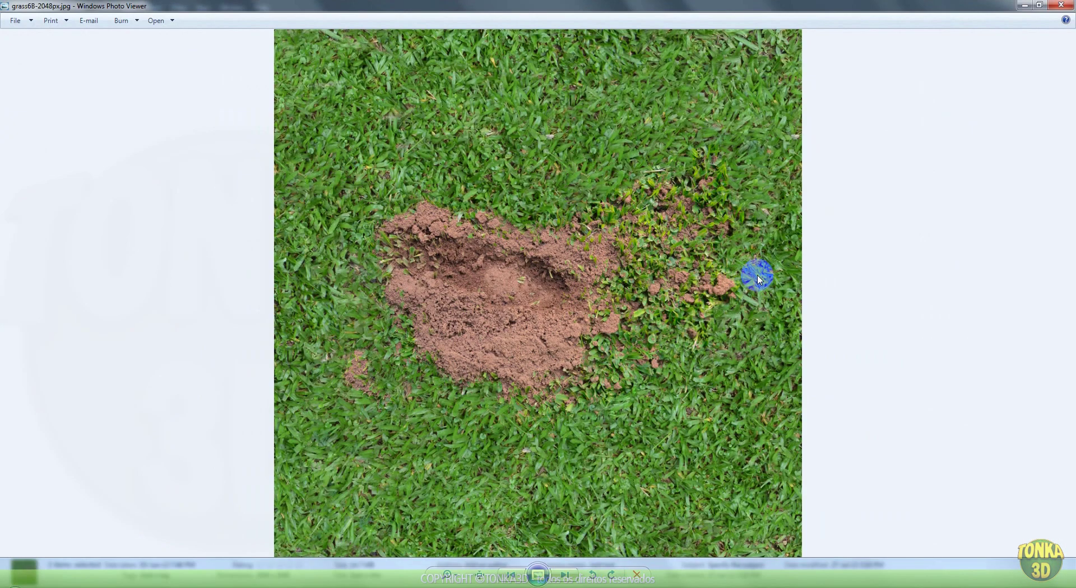
pyautogui.press('Right')
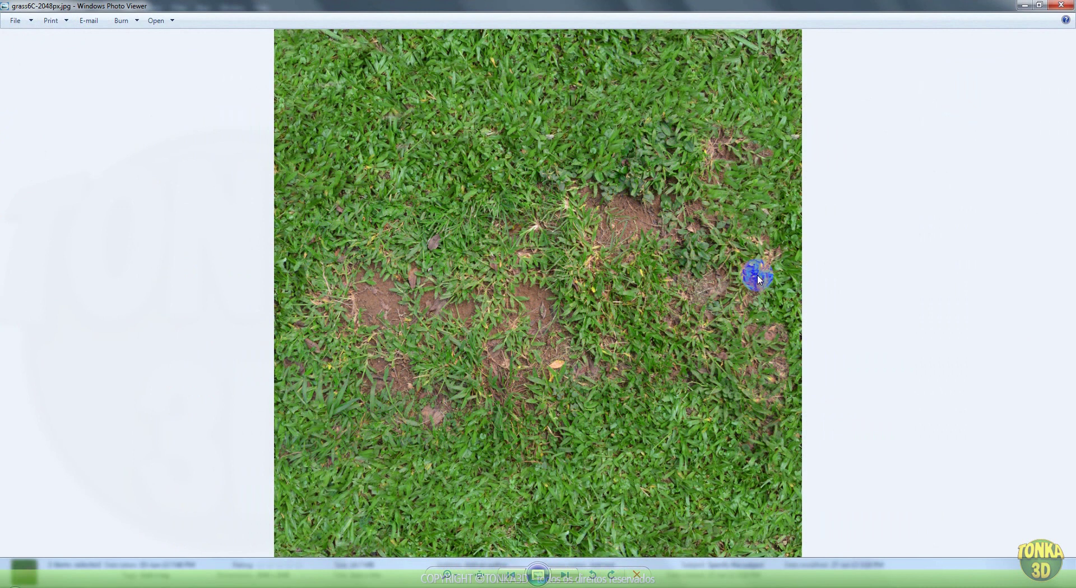
pyautogui.press('Right')
pyautogui.press('Right')
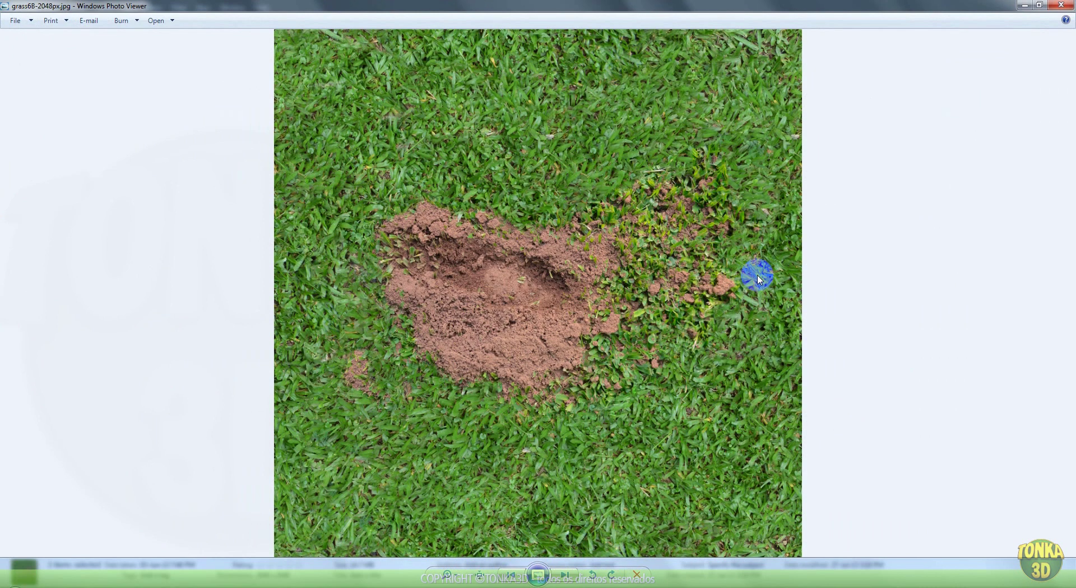
pyautogui.press('Right')
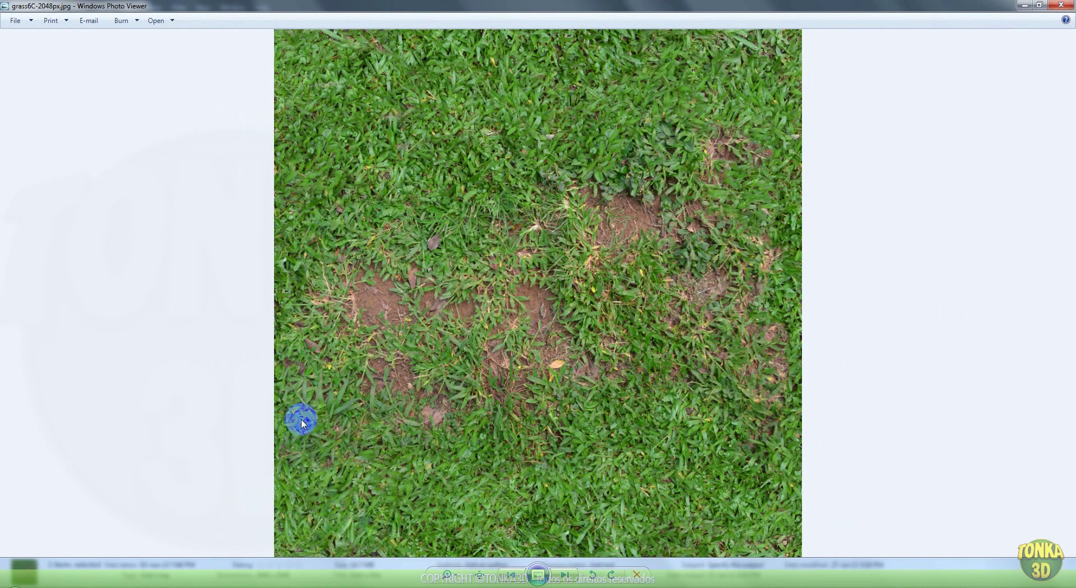
pyautogui.press('Right')
pyautogui.press('Right')
pyautogui.press('Right')
pyautogui.press('Right')
pyautogui.press('Right')
pyautogui.press('Right')
pyautogui.press('Right')
pyautogui.press('Right')
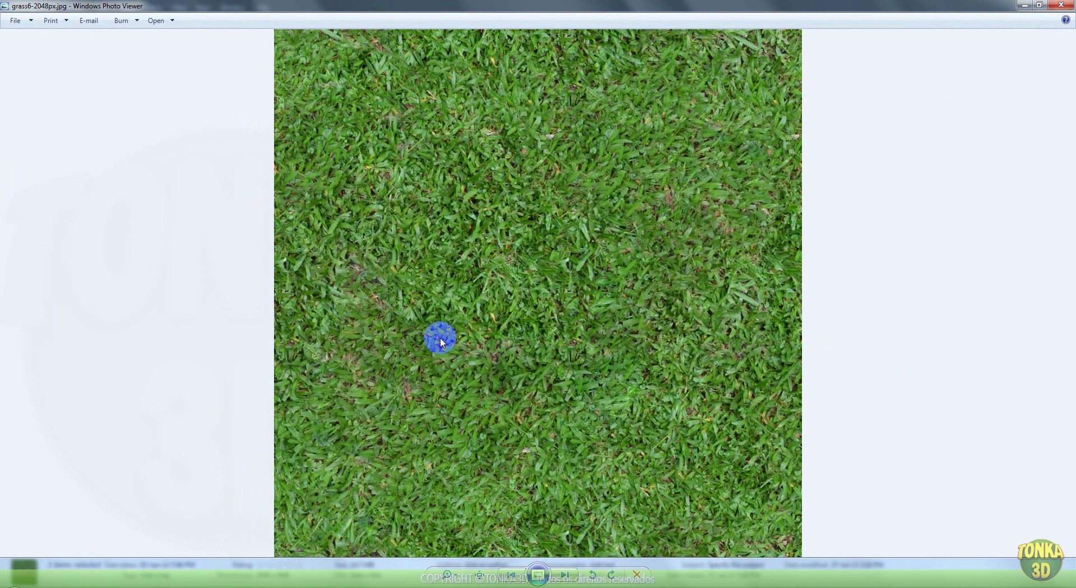
pyautogui.click(1062, 5)
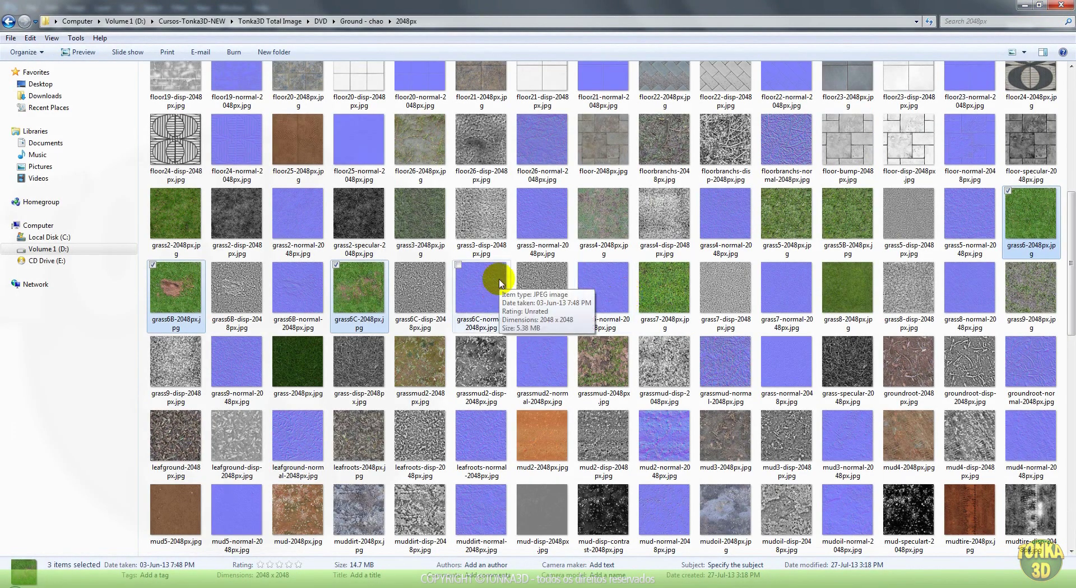
# Return to the Ground - chao folder and open the MentalRay folder inside Materials.
pyautogui.click(8, 22)
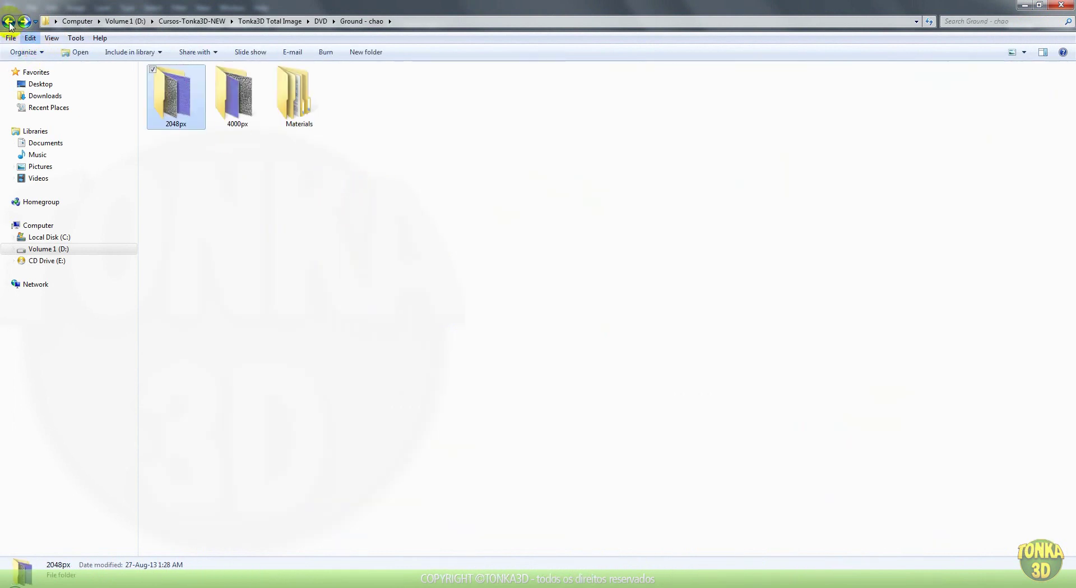
pyautogui.doubleClick(323, 126)
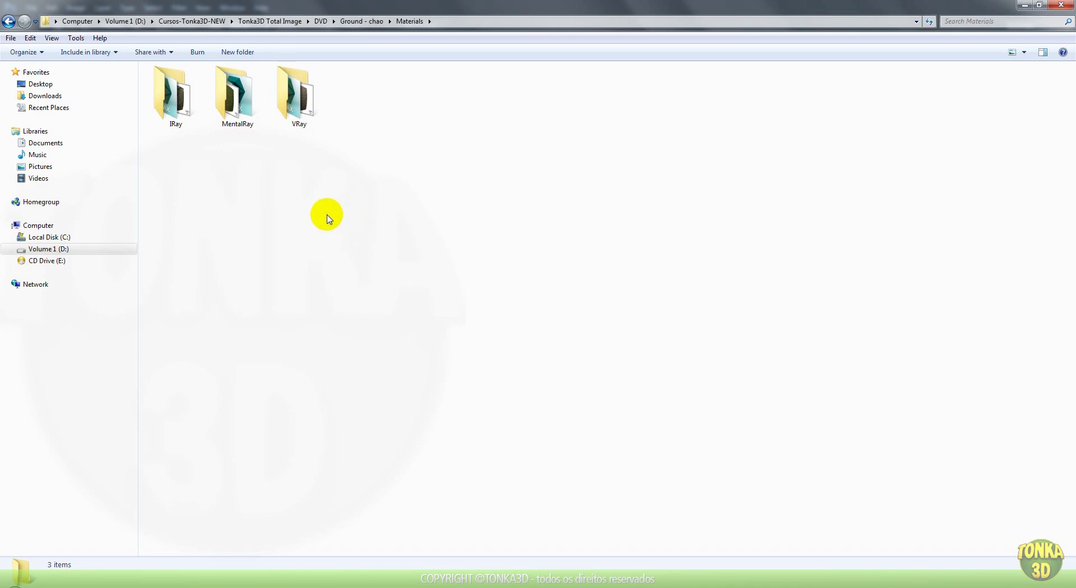
pyautogui.click(236, 96)
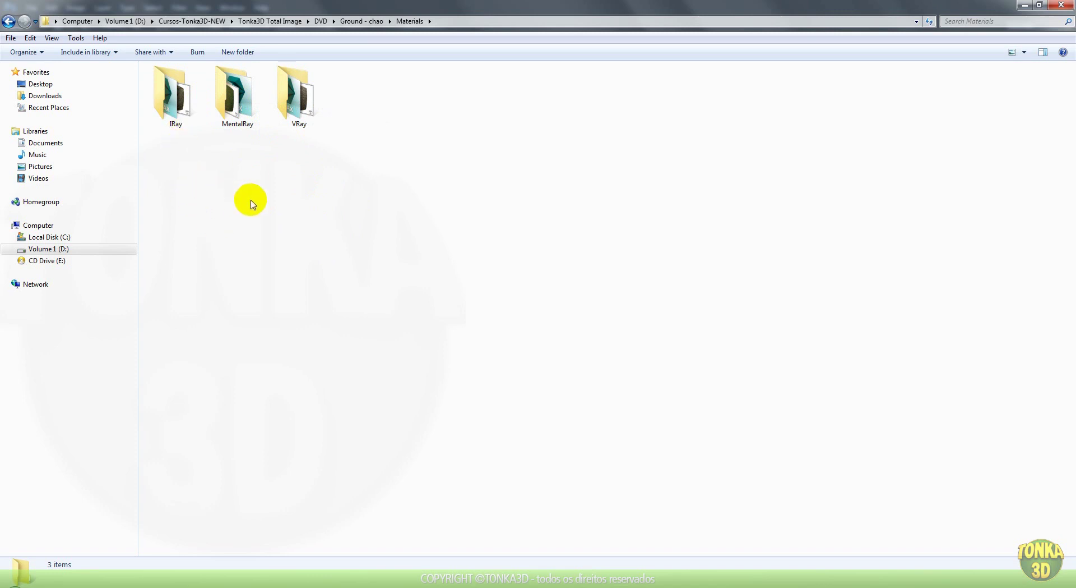
pyautogui.doubleClick(234, 102)
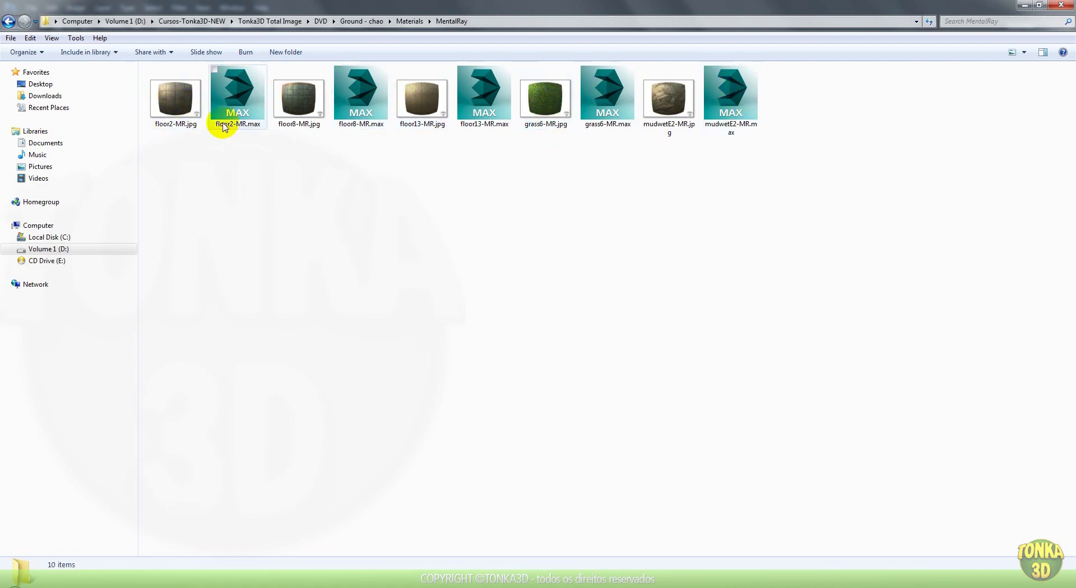
# Preview the floor2-MR.jpg material render and close the photo viewer.
pyautogui.doubleClick(173, 97)
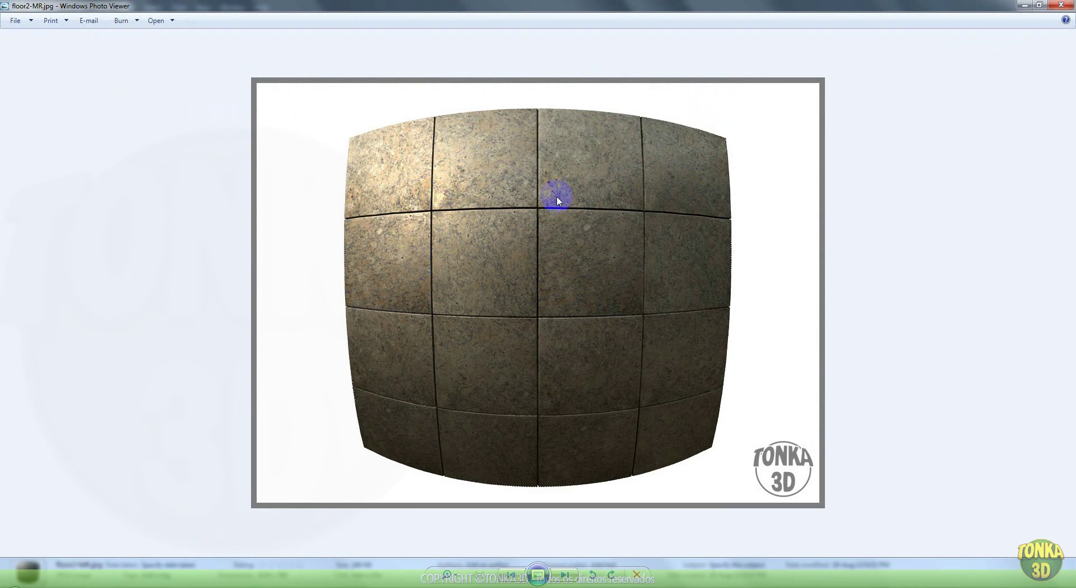
pyautogui.click(598, 265)
pyautogui.click(1062, 5)
# Open the scene floor2-MR.max from the MentalRay folder in 3ds Max.
pyautogui.click(236, 98)
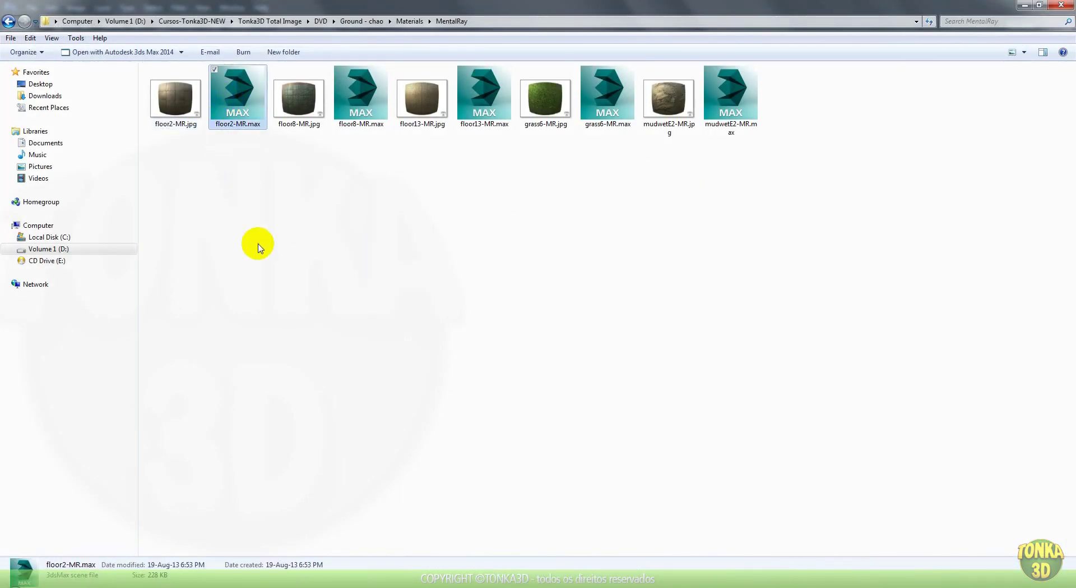
pyautogui.click(238, 102)
pyautogui.moveTo(237, 103); pyautogui.dragTo(625, 406)
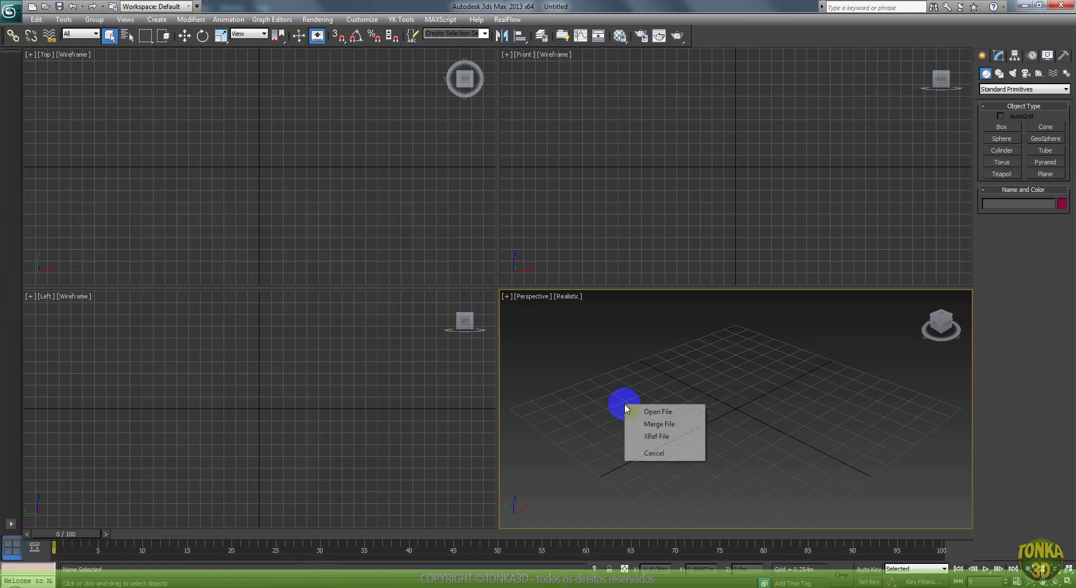
pyautogui.click(653, 408)
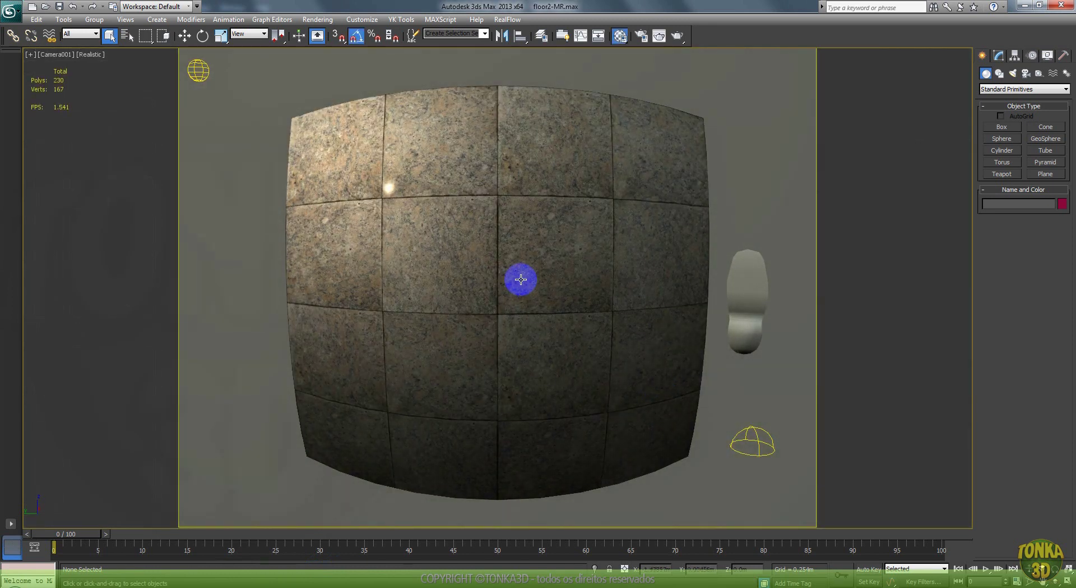
# Open the Material Editor and examine the floor2 Arch & Design material and its floor2-2048px.jpg bitmap map.
pyautogui.press('m')
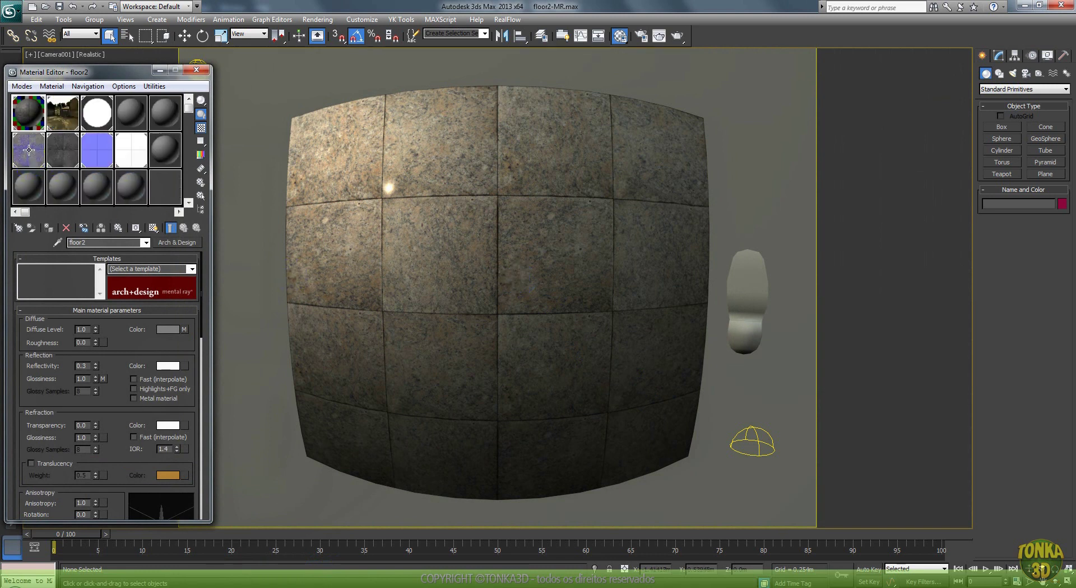
pyautogui.click(32, 153)
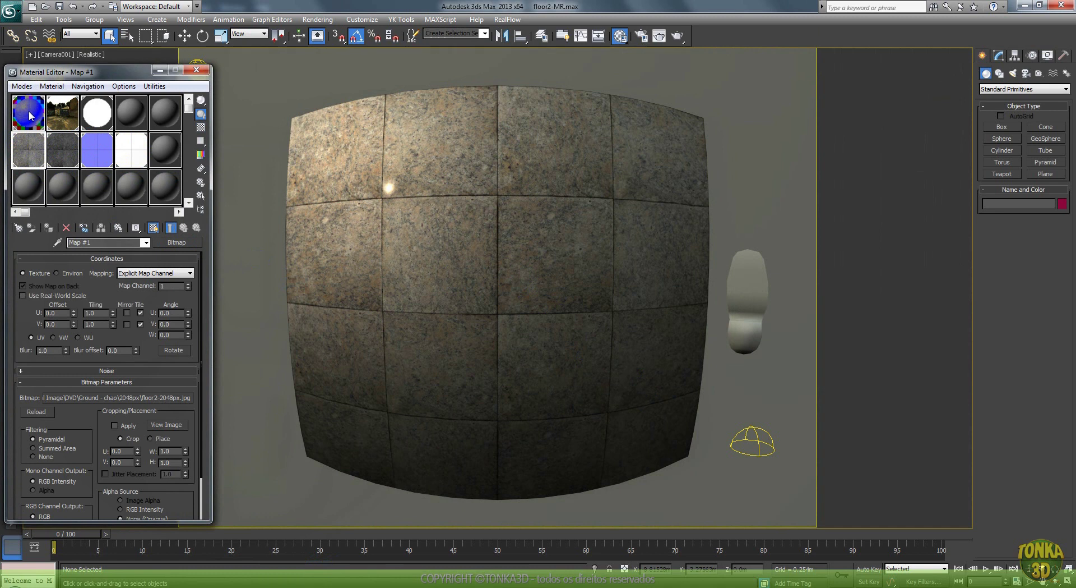
pyautogui.click(31, 116)
pyautogui.click(32, 151)
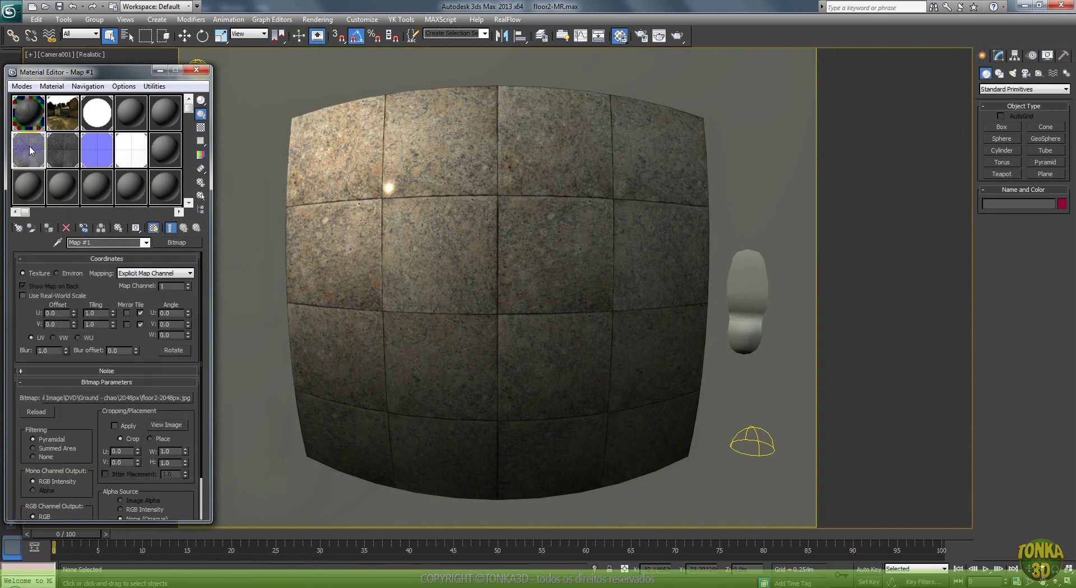
pyautogui.click(30, 114)
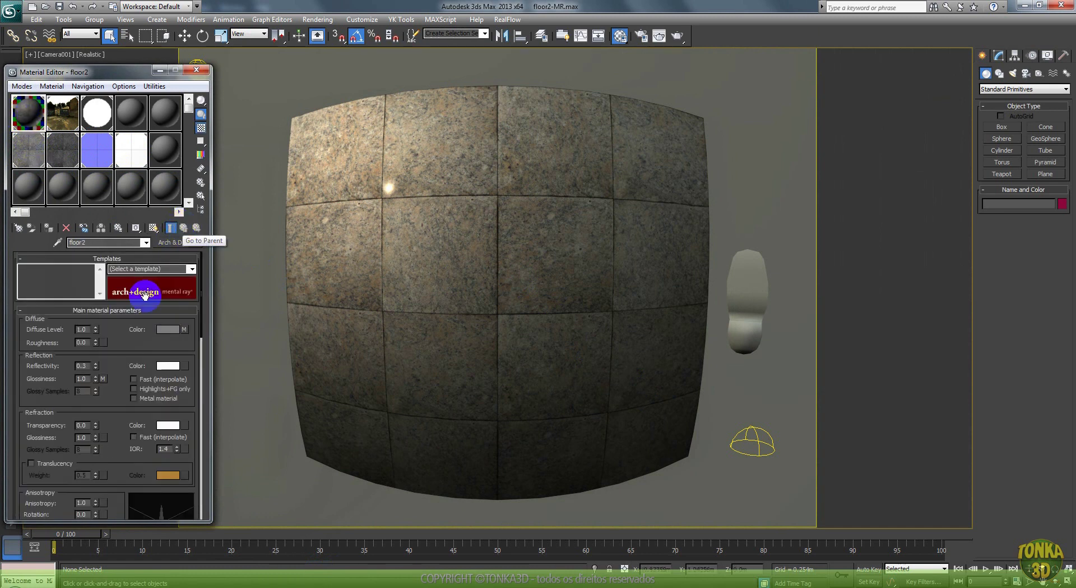
pyautogui.moveTo(124, 437); pyautogui.dragTo(109, 407)
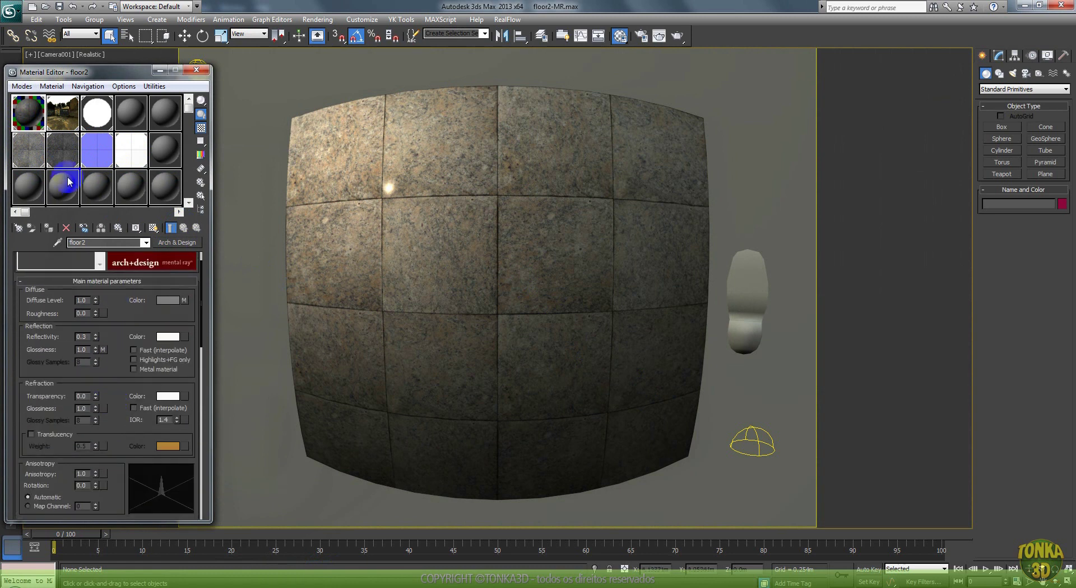
# Replace the floor2-2048px.jpg bitmap in the material's colour map with grass6-2048px.jpg.
pyautogui.click(28, 152)
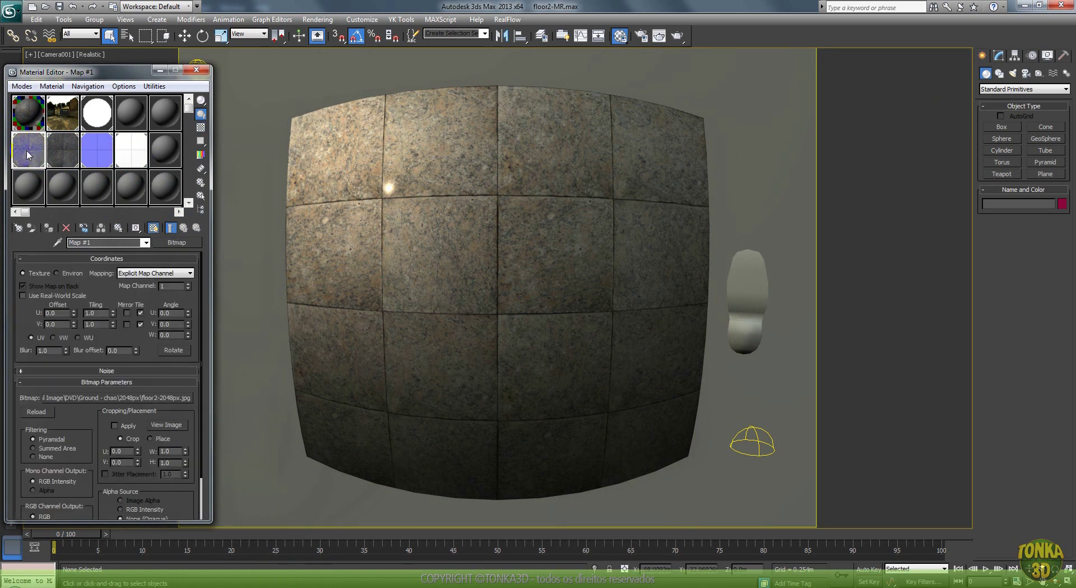
pyautogui.click(119, 398)
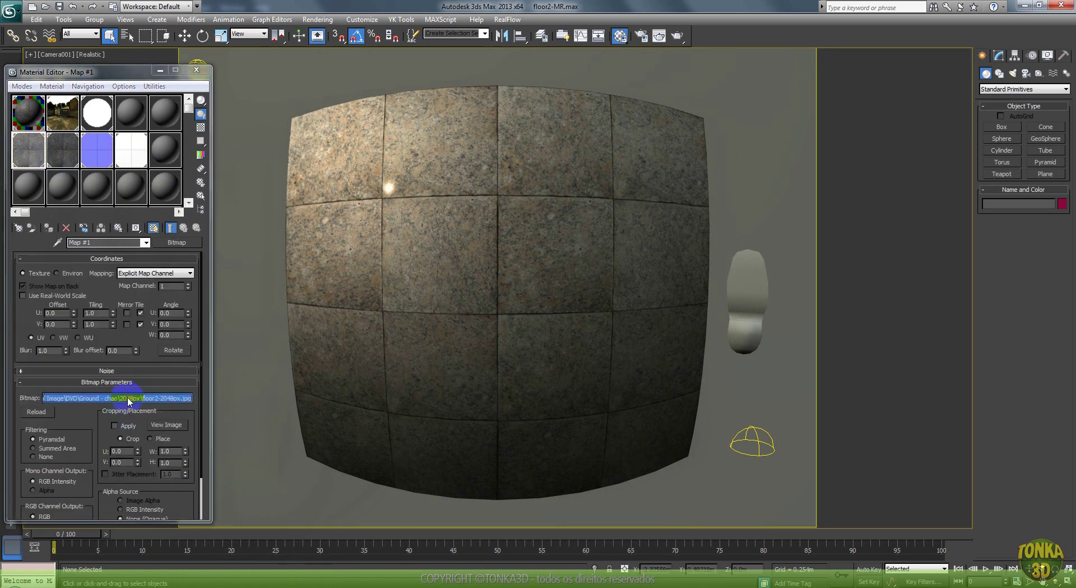
pyautogui.moveTo(450, 163); pyautogui.dragTo(442, 225)
pyautogui.click(52, 277)
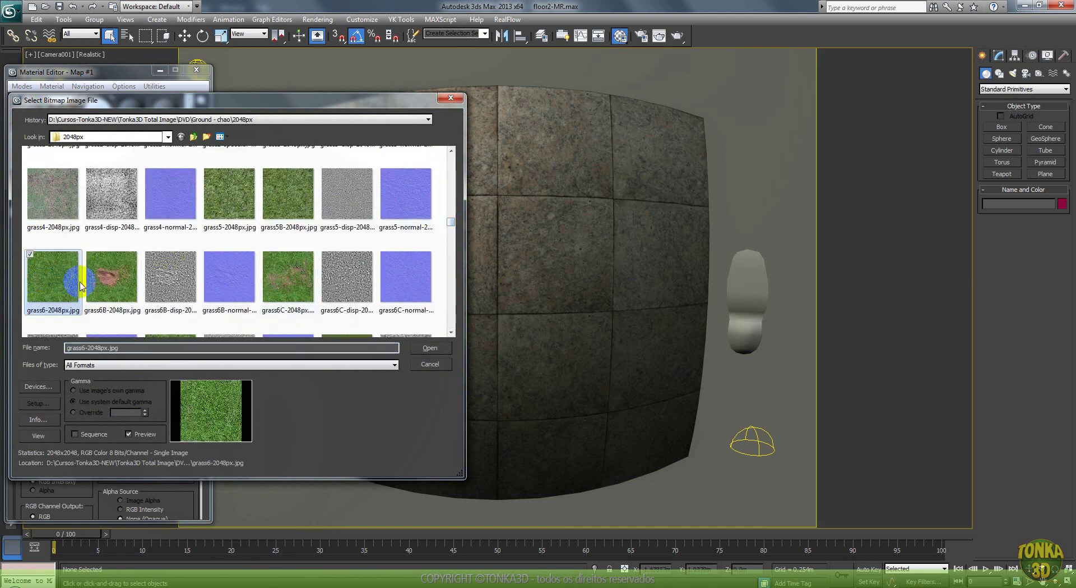
pyautogui.click(430, 349)
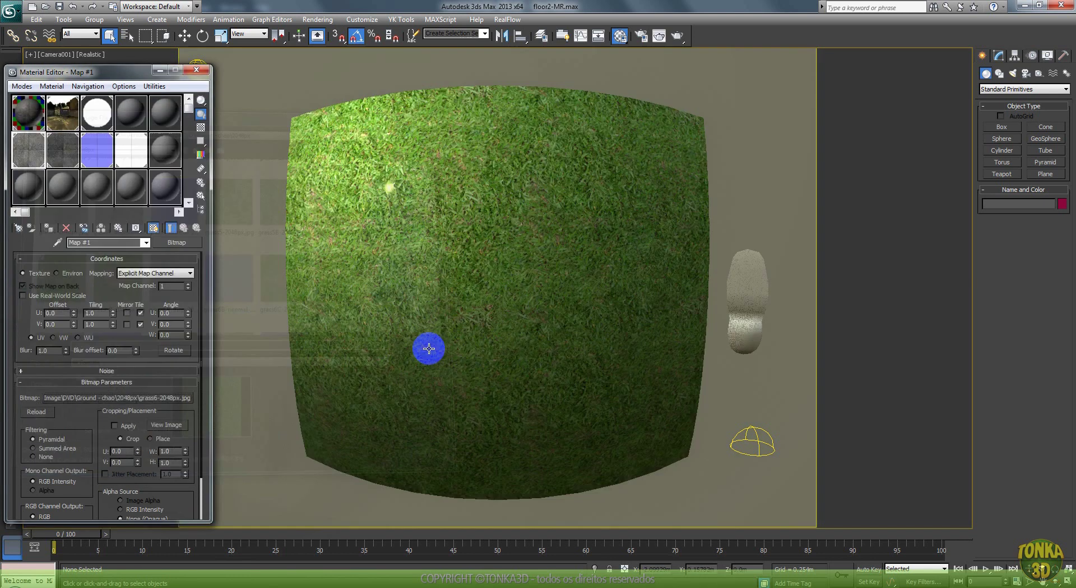
# Reopen the file selection for the grass bitmap, highlight the "grass6" part of the file name, and accept the same image.
pyautogui.click(110, 397)
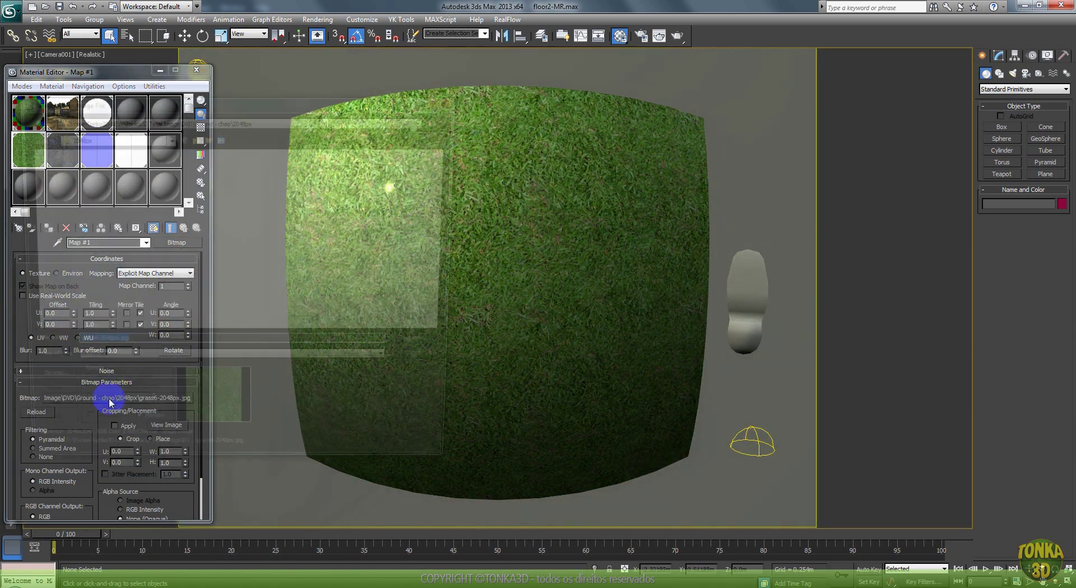
pyautogui.moveTo(85, 346); pyautogui.dragTo(61, 344)
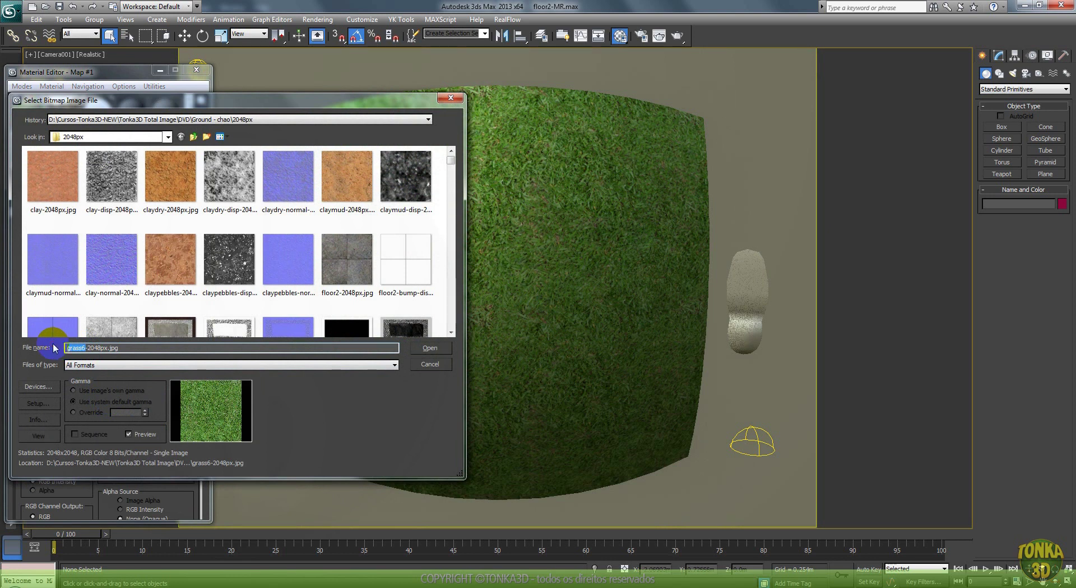
pyautogui.click(430, 347)
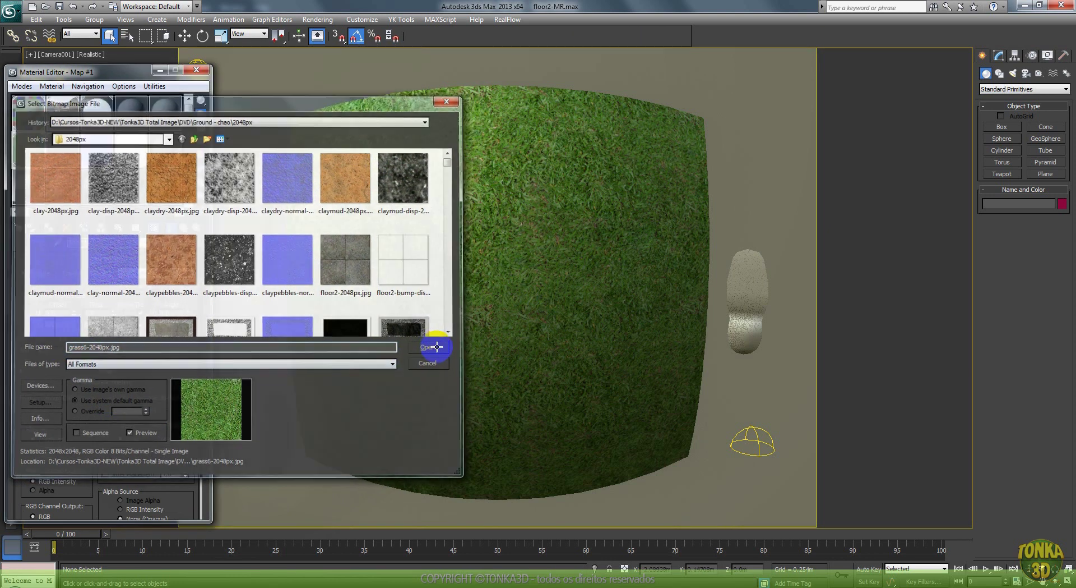
# Replace the specular map's floor2 bitmap with grass6-2048px.jpg from the 2048px folder.
pyautogui.click(70, 164)
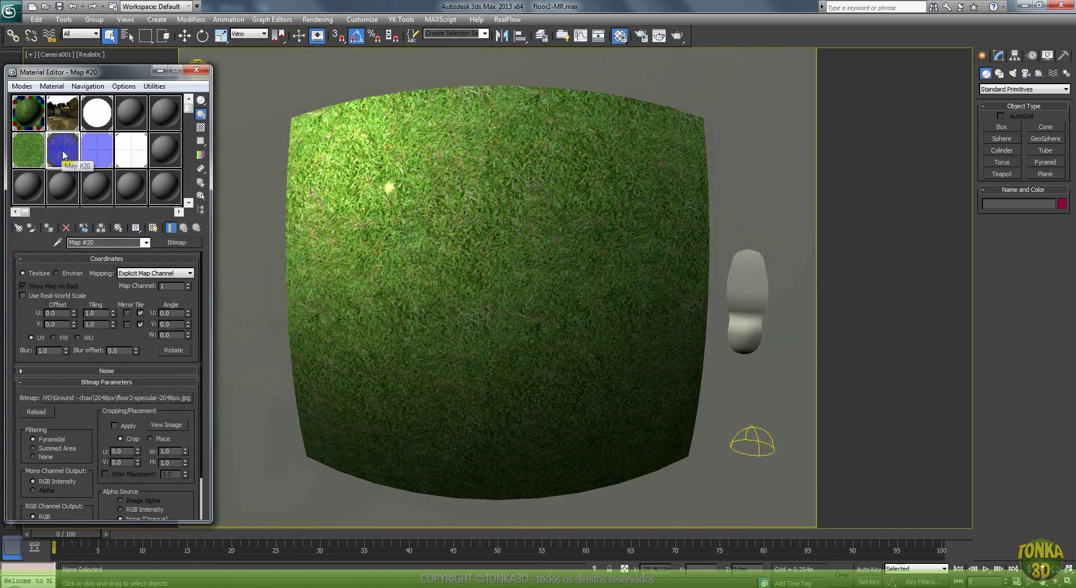
pyautogui.click(102, 396)
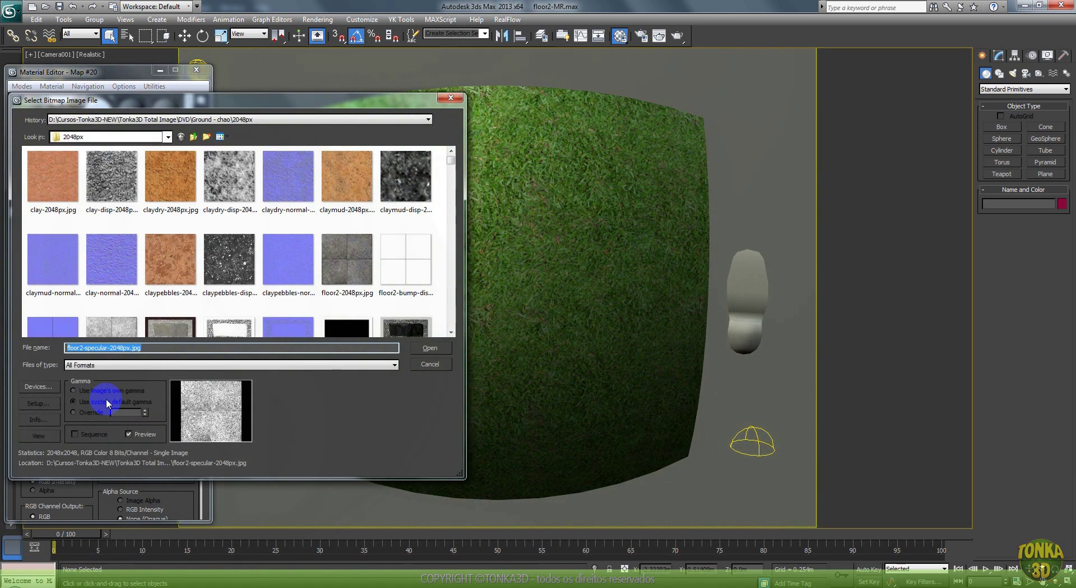
pyautogui.write('grass6')
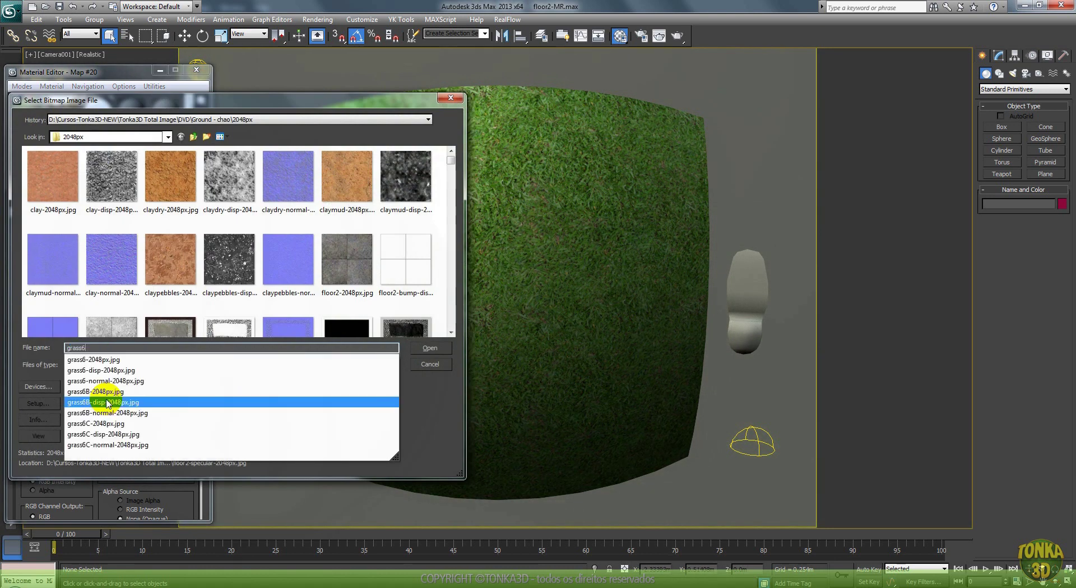
pyautogui.click(80, 363)
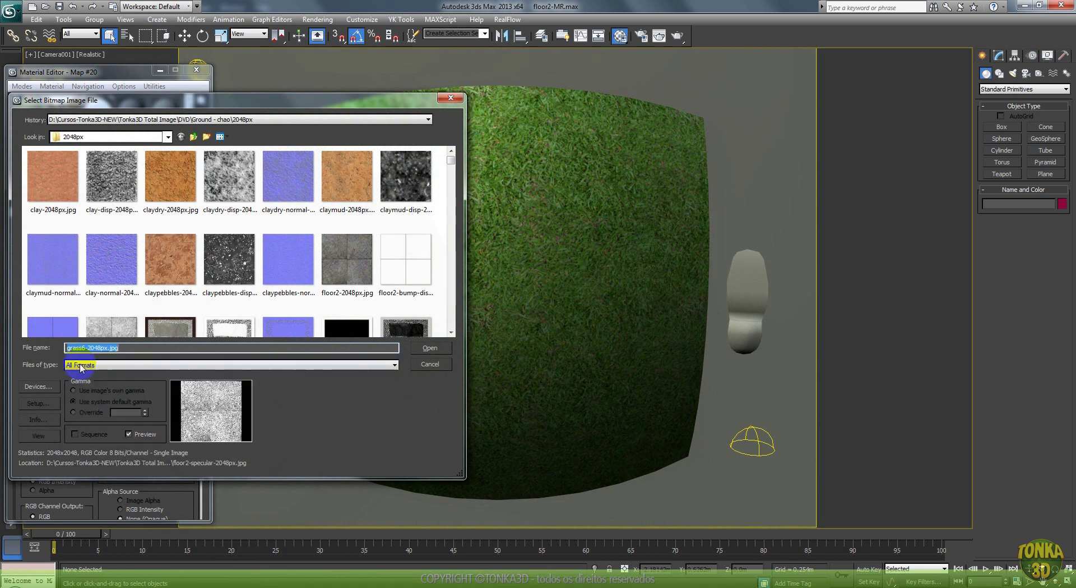
pyautogui.click(430, 348)
# Replace the normal map's floor2 bitmap with grass6-normal-2048px.jpg from the same folder.
pyautogui.click(99, 196)
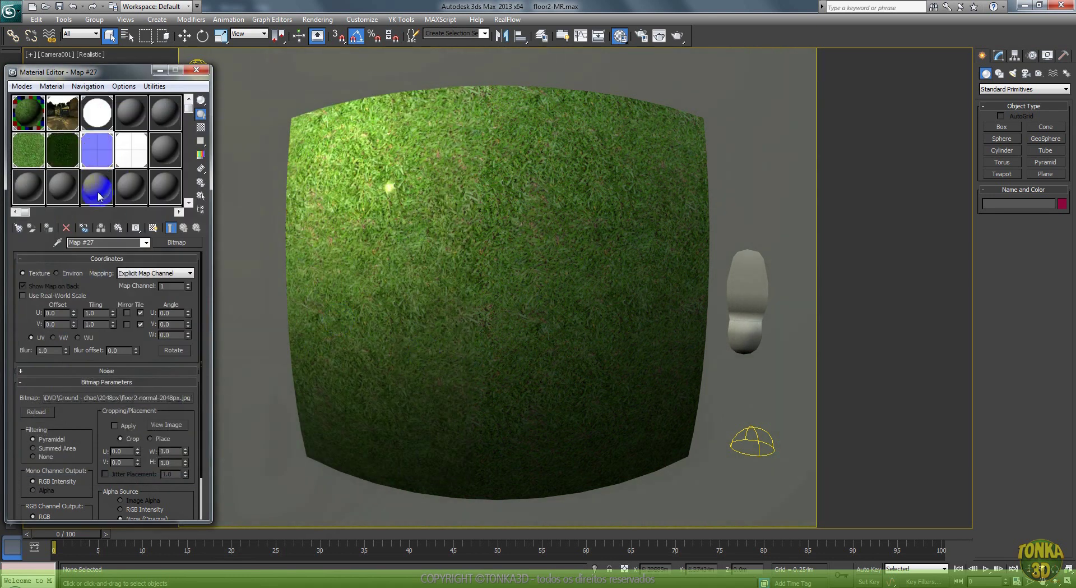
pyautogui.click(111, 397)
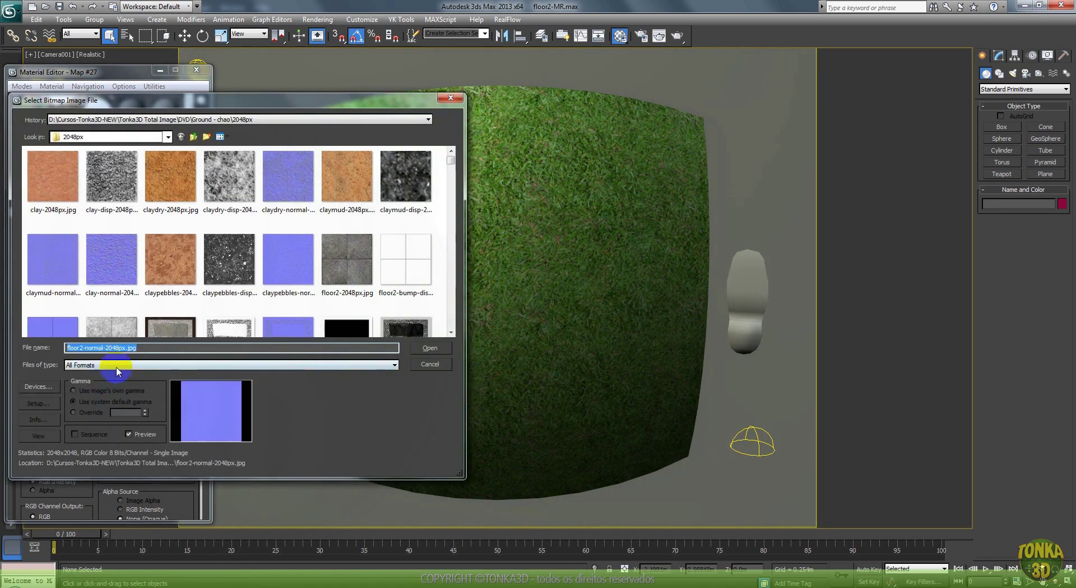
pyautogui.write('grass6')
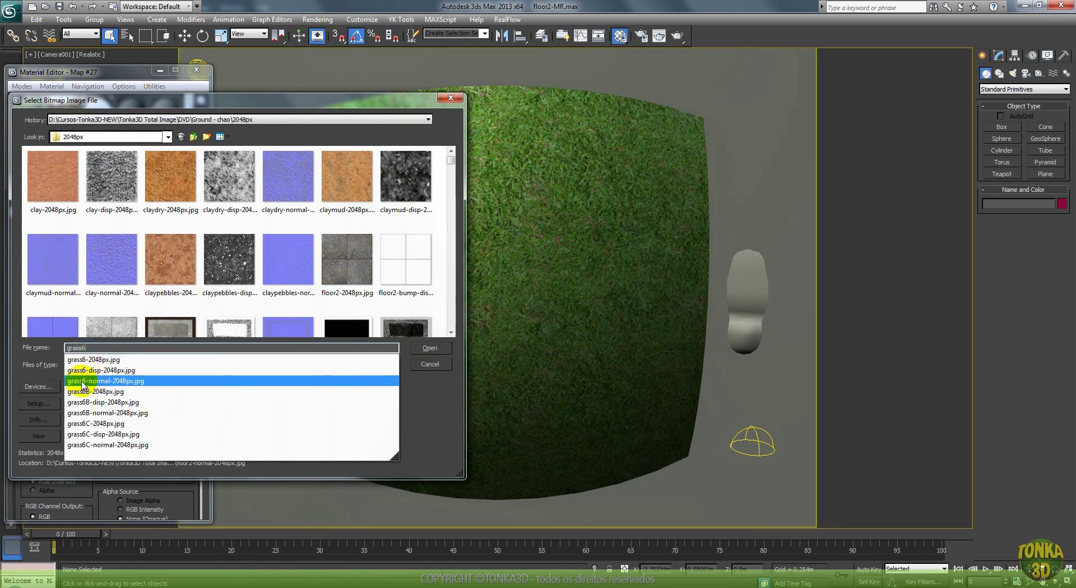
pyautogui.click(100, 386)
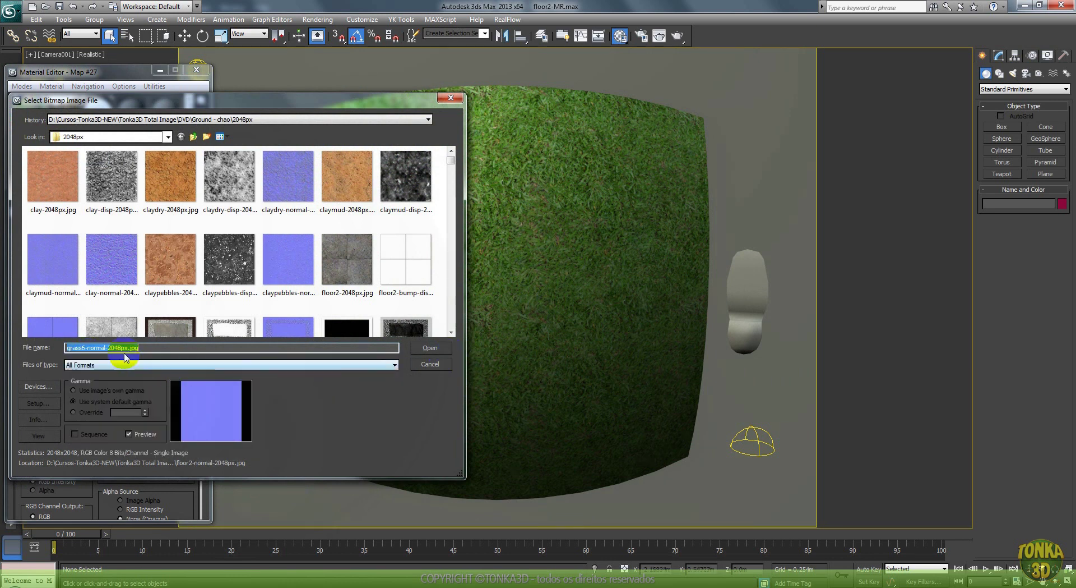
pyautogui.click(429, 347)
# Replace the bump-displacement map's floor2 bitmap with grass6-disp-2048px.jpg.
pyautogui.click(131, 149)
pyautogui.click(115, 229)
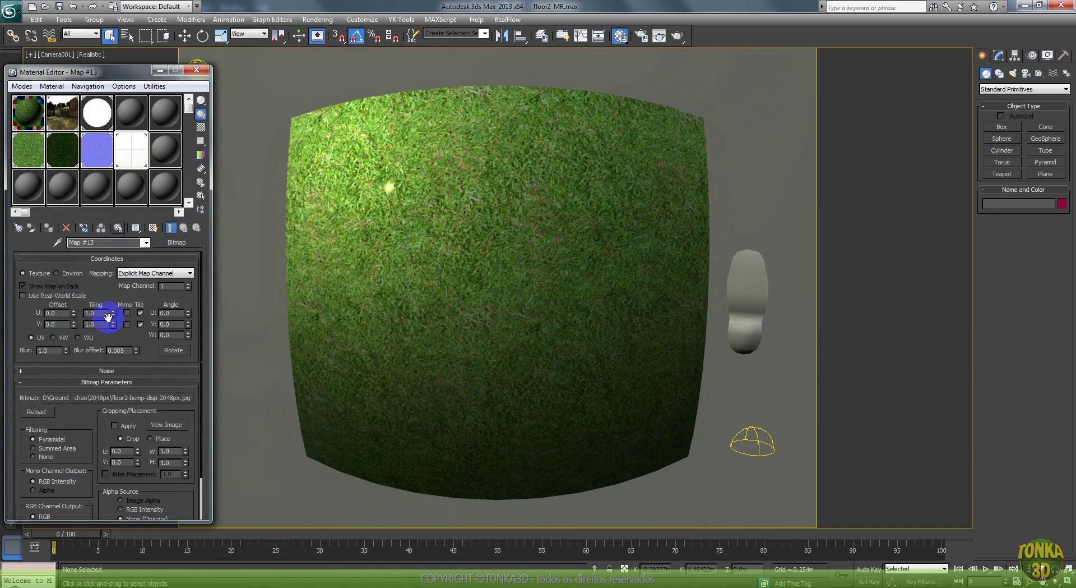
pyautogui.click(110, 398)
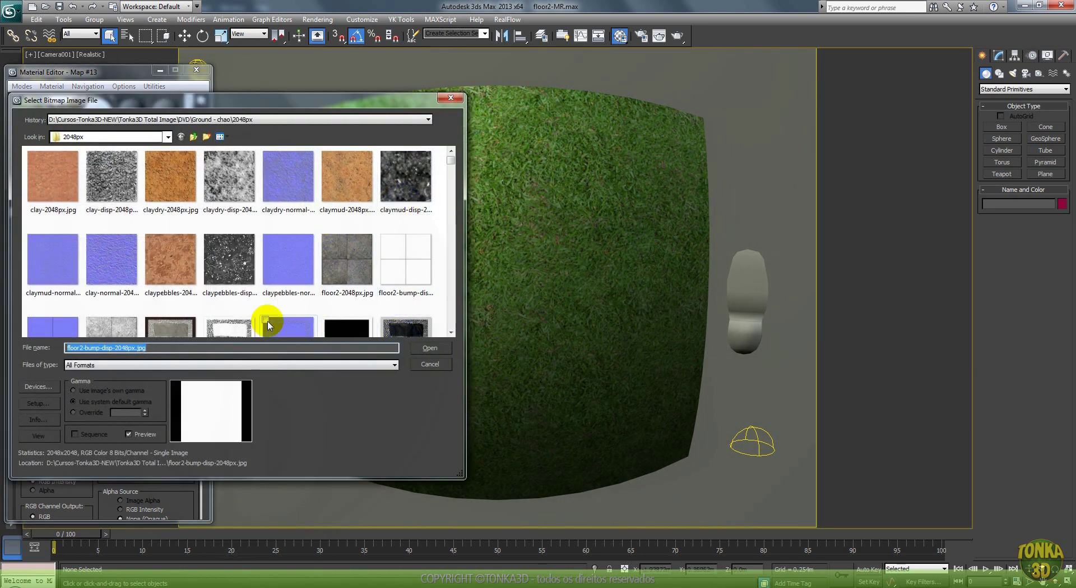
pyautogui.write('grass6')
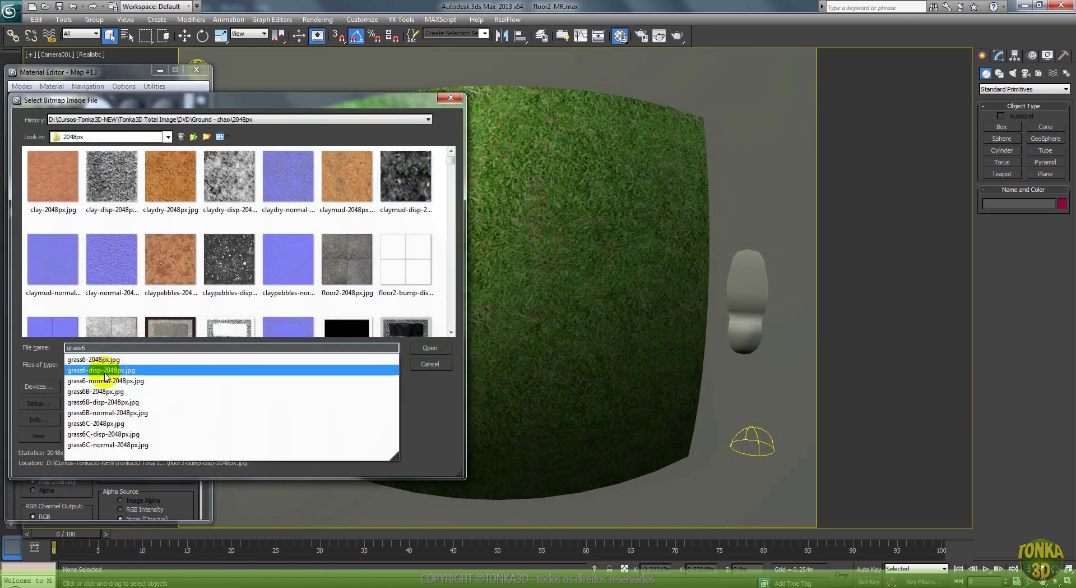
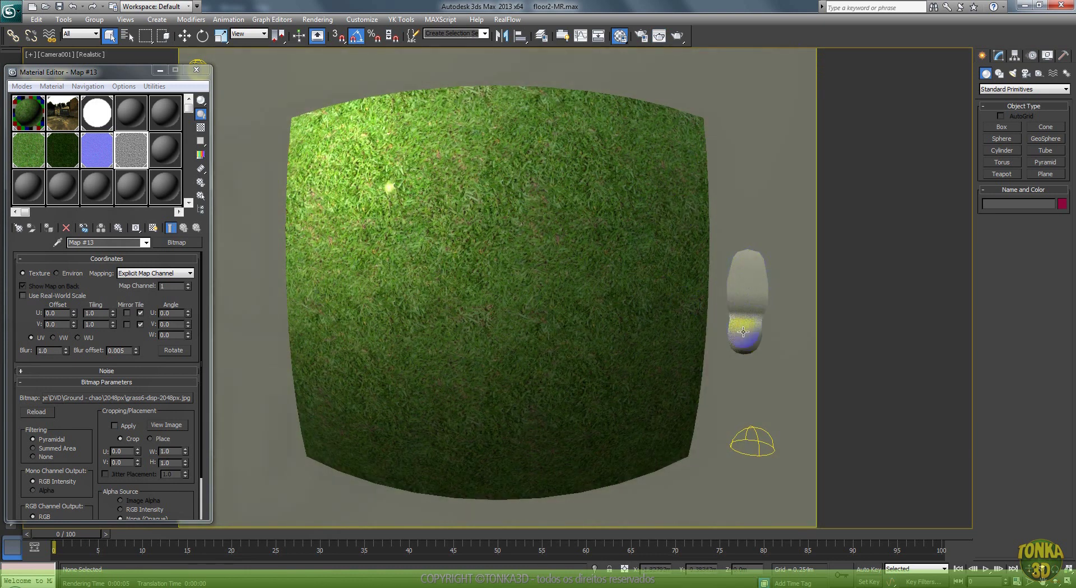
# Select the floor2 ground plane and bring up its UVW Map modifier's parameters.
pyautogui.click(751, 288)
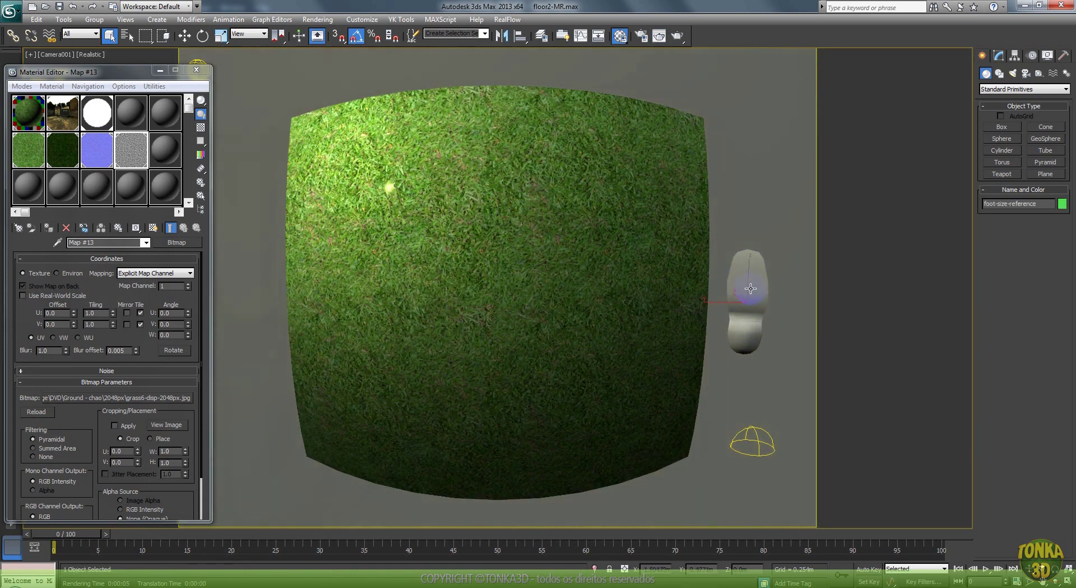
pyautogui.click(491, 283)
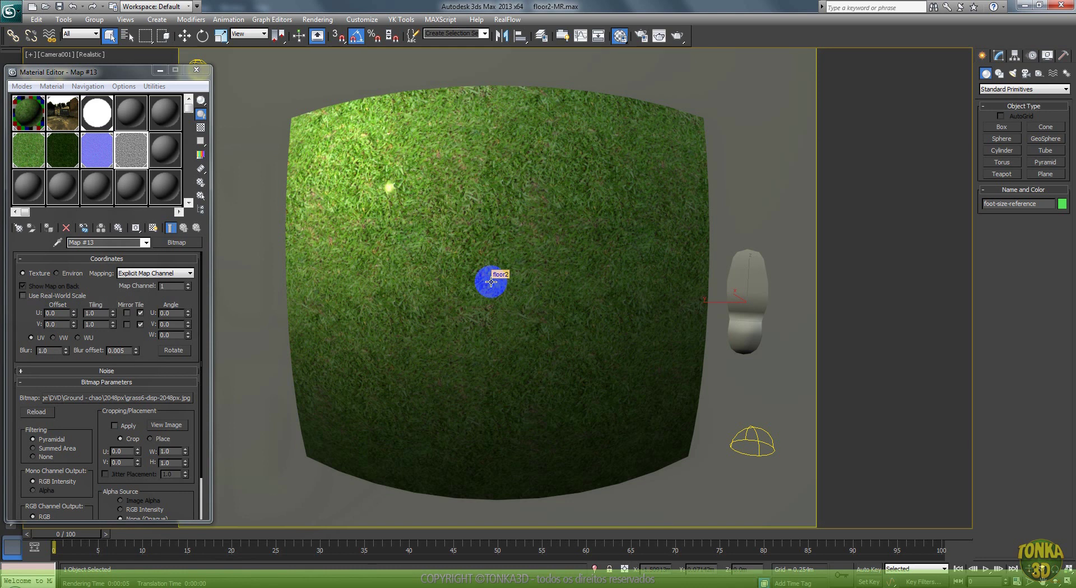
pyautogui.click(491, 282)
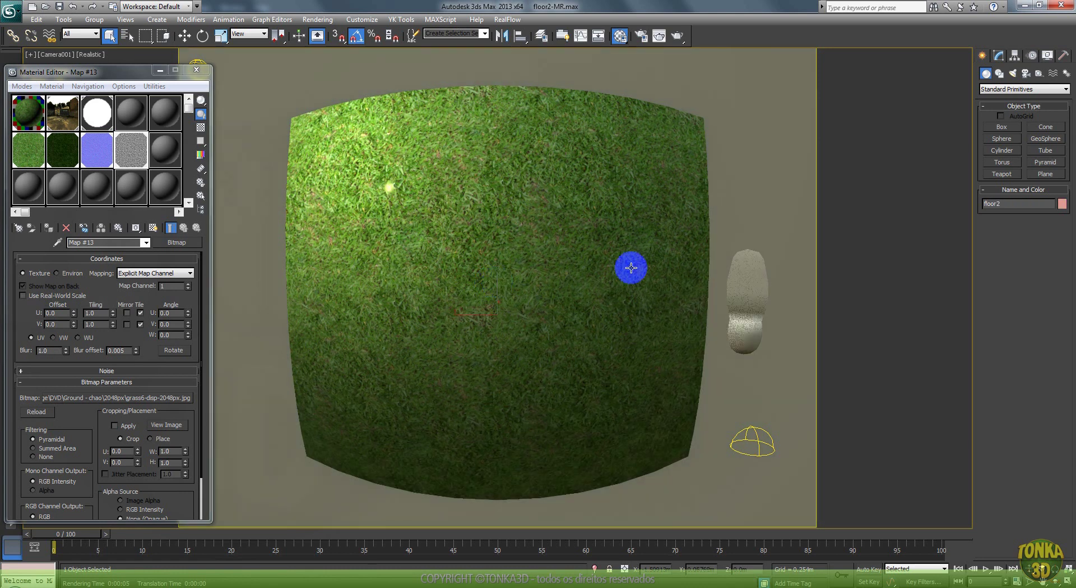
pyautogui.click(999, 55)
pyautogui.click(1015, 119)
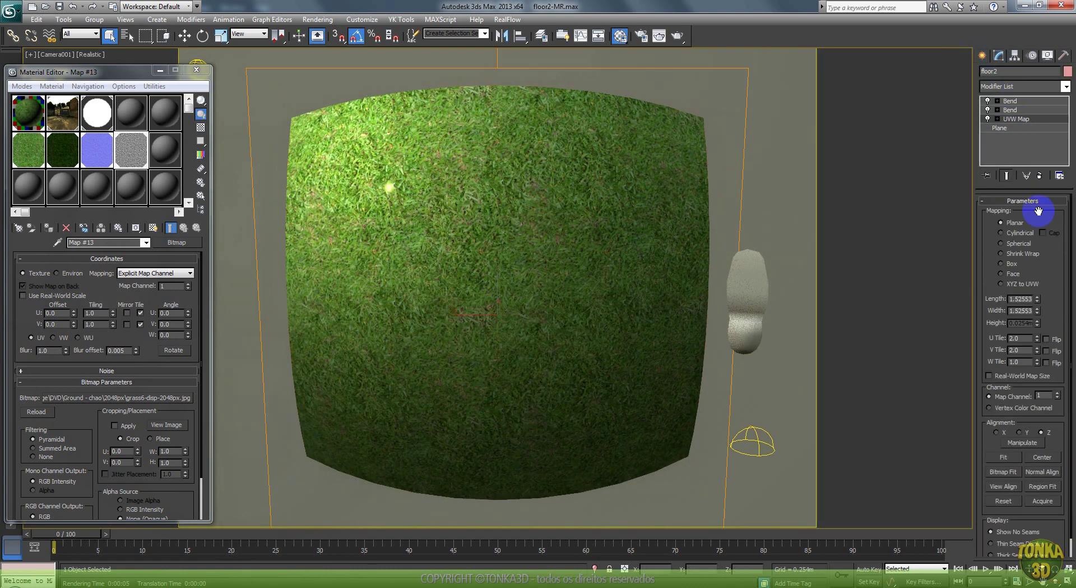
# Set the UVW Map's U and V tiling to 0.2.
pyautogui.doubleClick(1026, 338)
pyautogui.write('0.2')
pyautogui.doubleClick(1021, 349)
pyautogui.write('0')
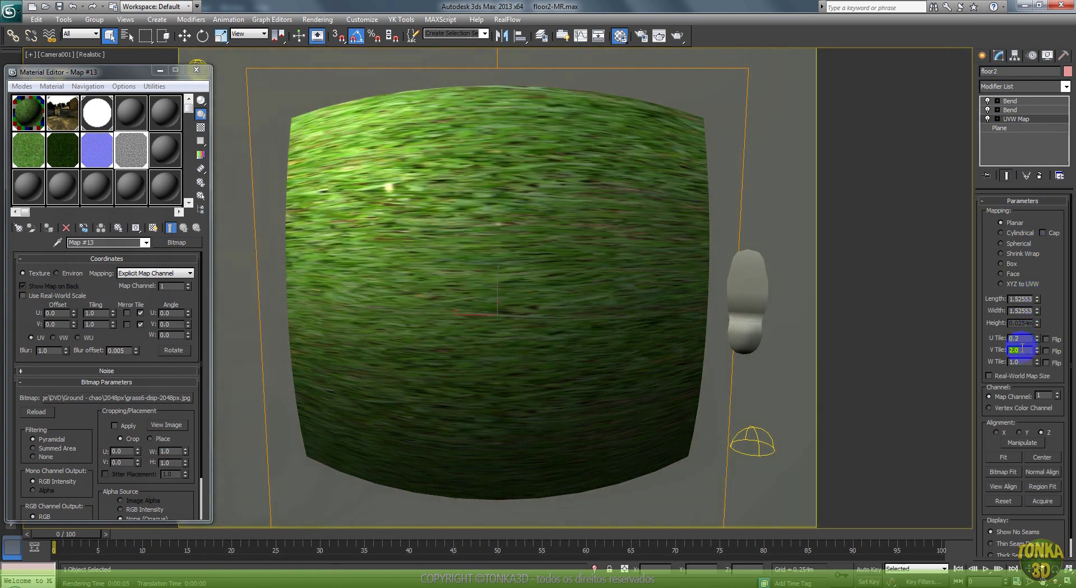
pyautogui.write('.2')
pyautogui.press('Return')
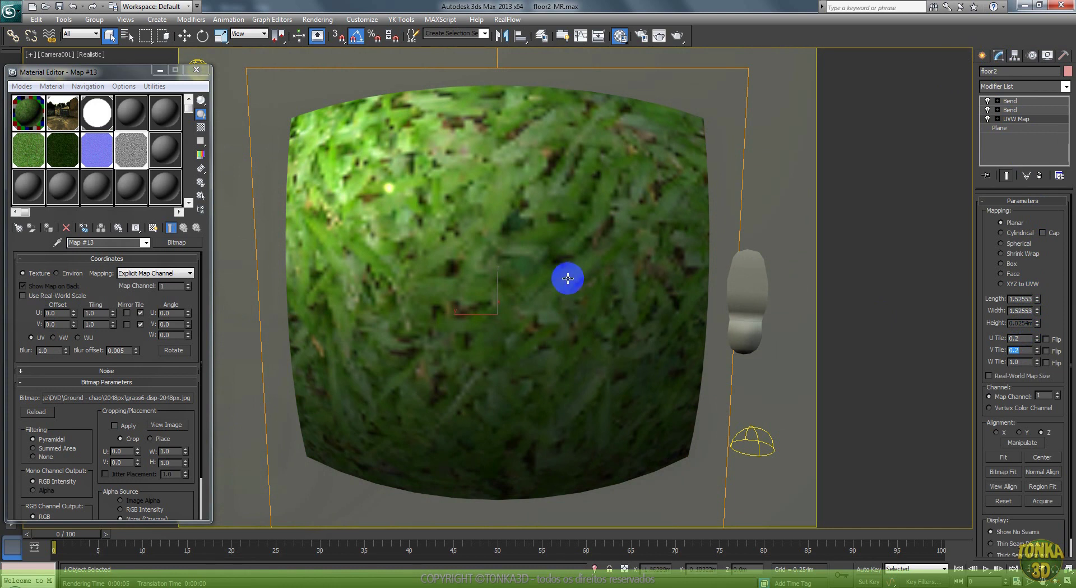
# Set both the U tile and V tile of the floor2 plane's UVW Map to 1.
pyautogui.click(1022, 338)
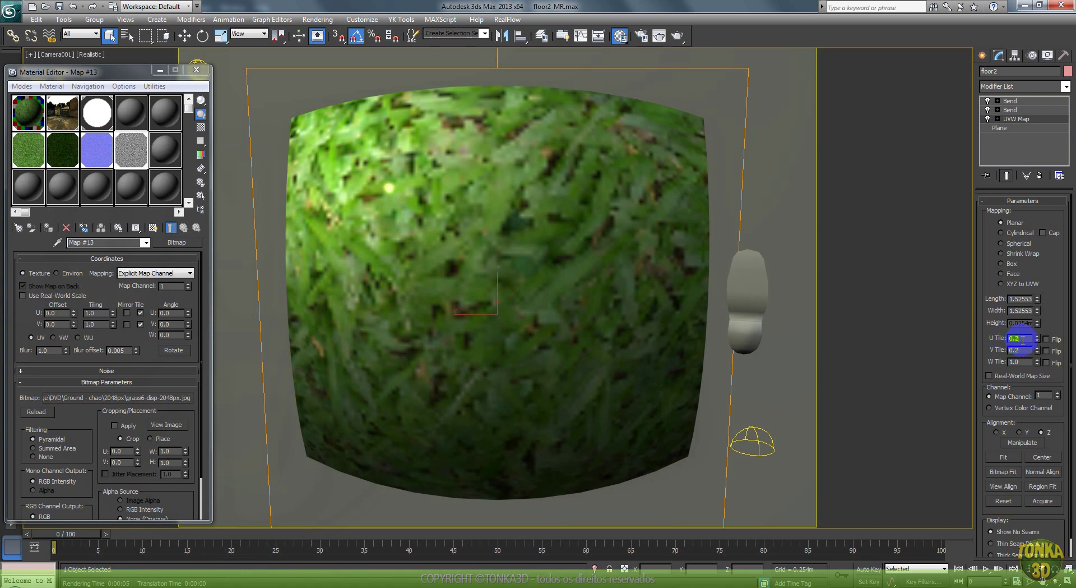
pyautogui.write('1')
pyautogui.press('Tab')
pyautogui.write('1')
pyautogui.click(1023, 340)
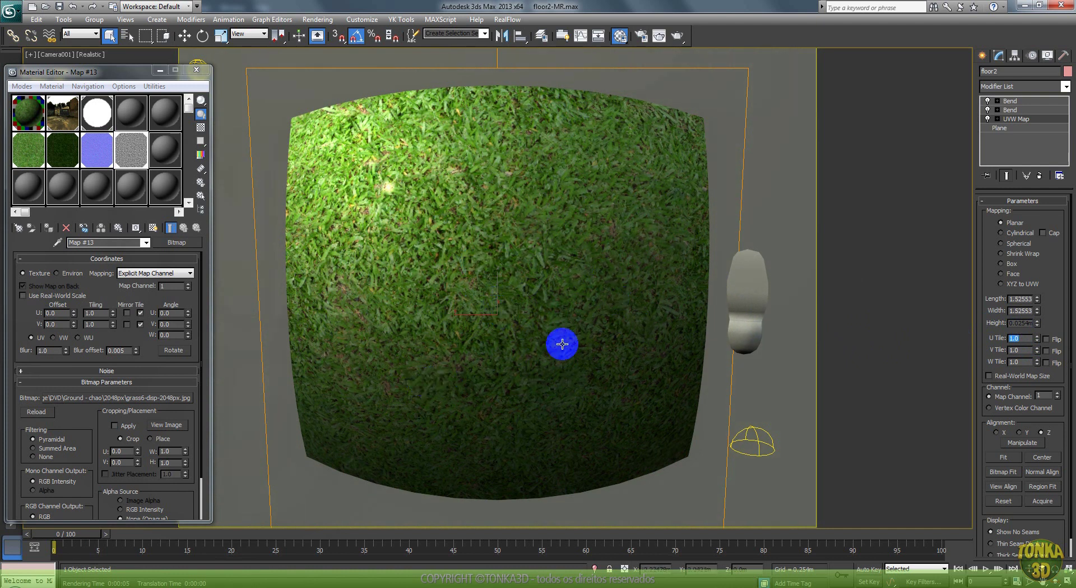
# Move the foot-size reference over the middle of the grass to compare the scale, and cancel the move.
pyautogui.click(751, 297)
pyautogui.rightClick(721, 291)
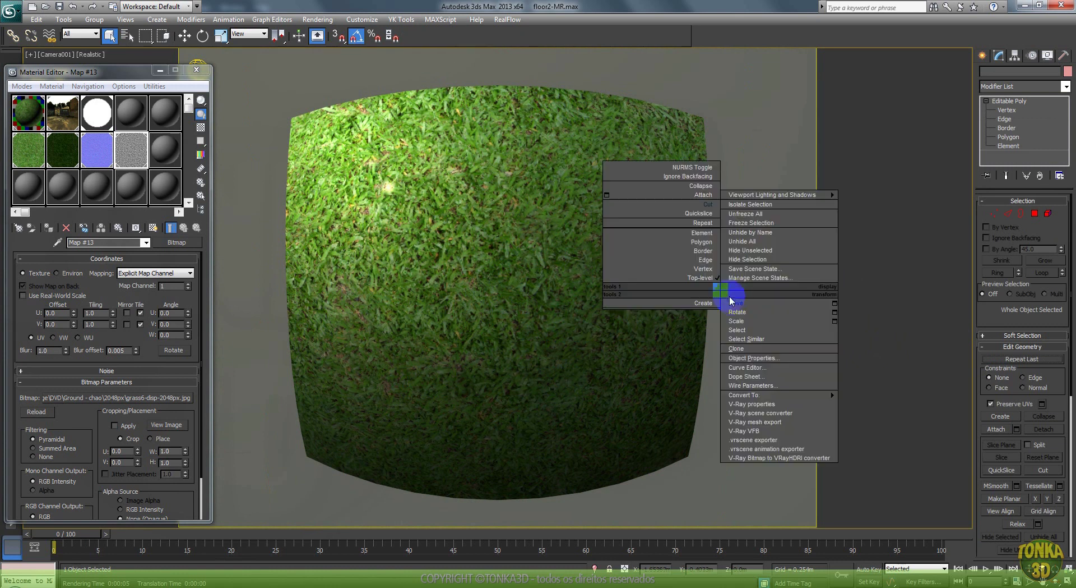
pyautogui.click(736, 302)
pyautogui.moveTo(708, 305); pyautogui.dragTo(470, 301)
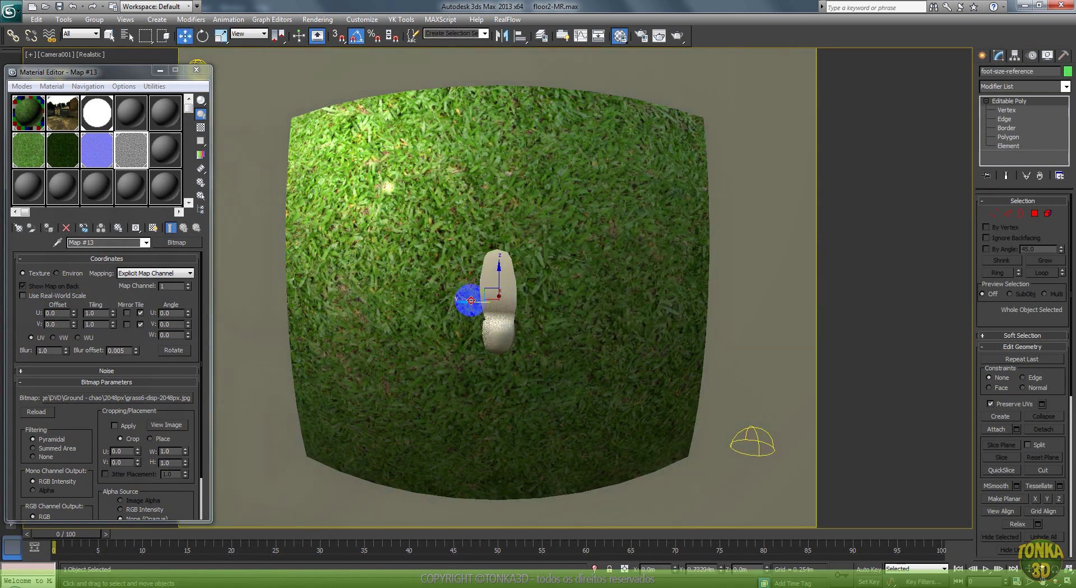
pyautogui.rightClick(471, 300)
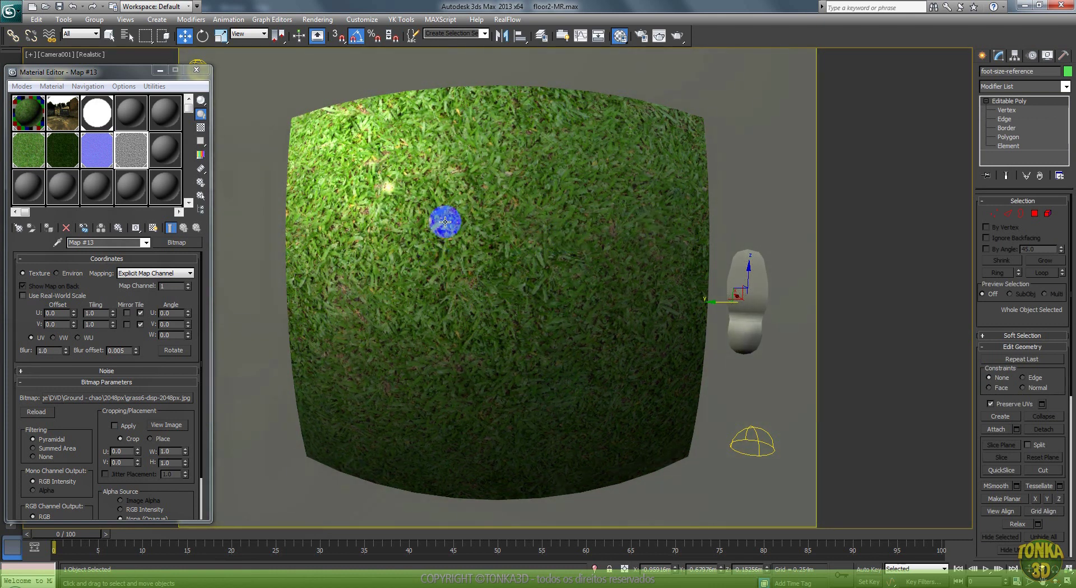
# Start a test render of the camera view, stop it, and close the rendered frame window.
pyautogui.click(677, 36)
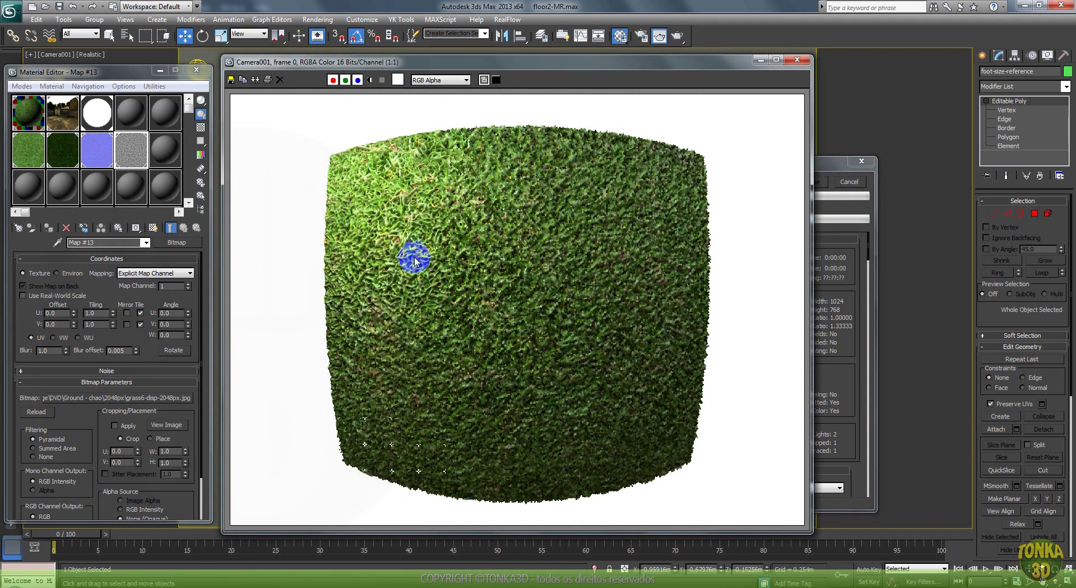
pyautogui.click(851, 184)
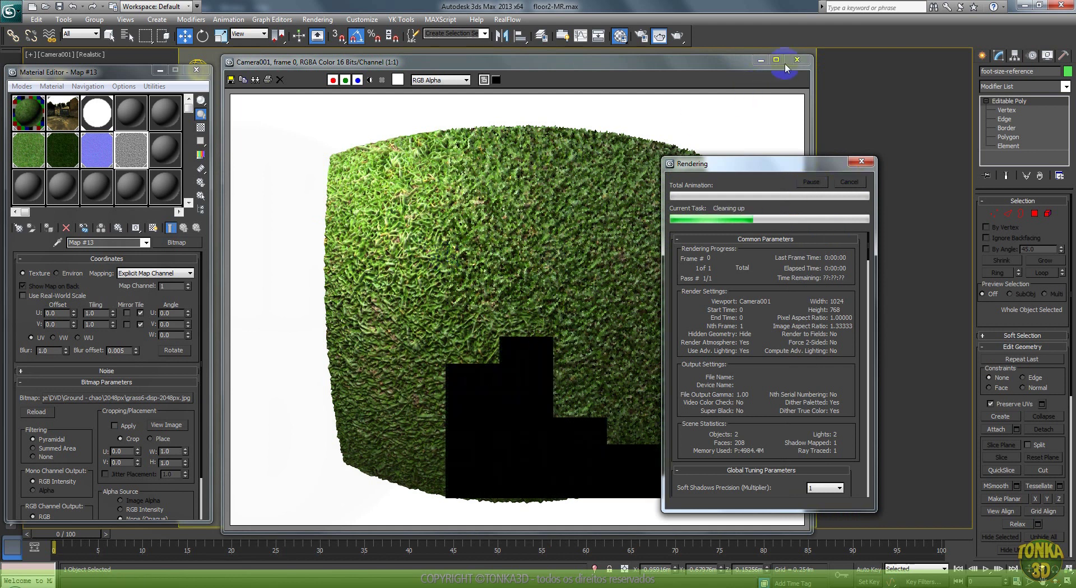
pyautogui.click(797, 60)
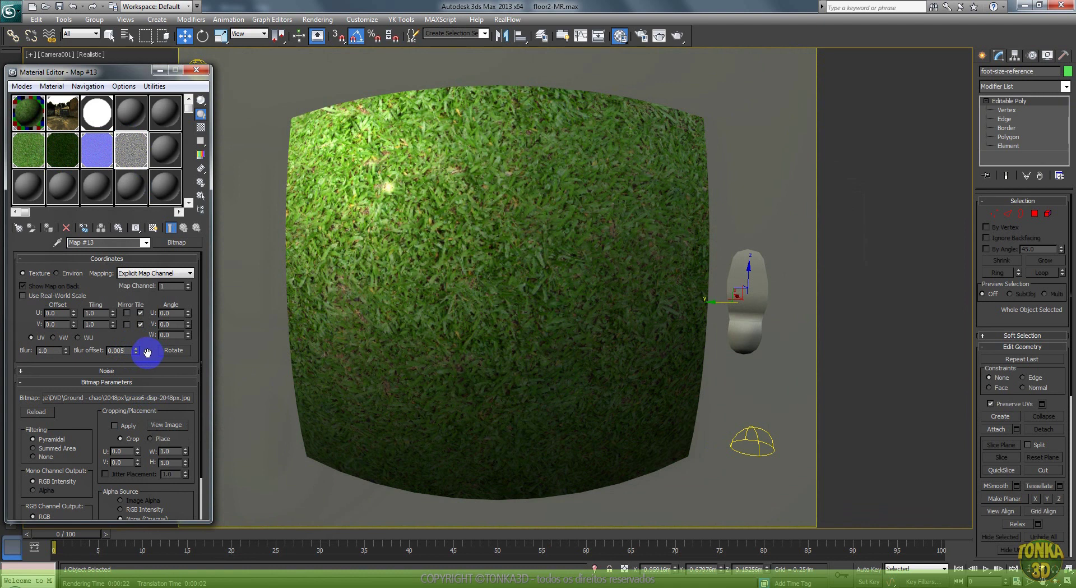
# Set the grass6 displacement map's blur offset to 0 and check the specular and colour maps.
pyautogui.click(124, 353)
pyautogui.moveTo(123, 350); pyautogui.dragTo(62, 349)
pyautogui.click(120, 348)
pyautogui.click(65, 149)
pyautogui.click(30, 150)
pyautogui.click(131, 149)
# Render the Camera001 view and move the frame window down to uncover the grass plane in the viewport.
pyautogui.click(678, 37)
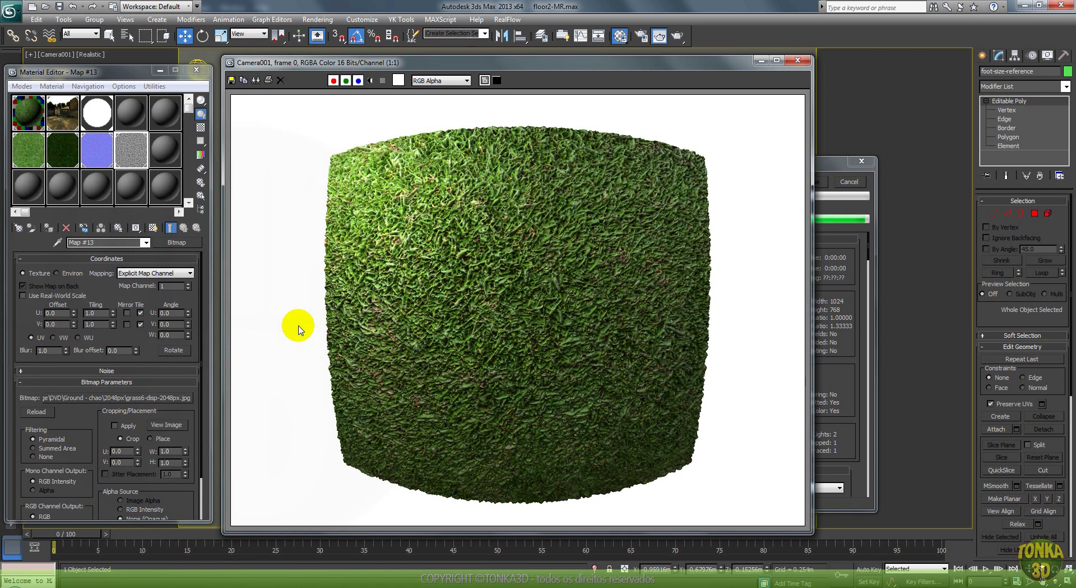
pyautogui.moveTo(476, 63); pyautogui.dragTo(420, 173)
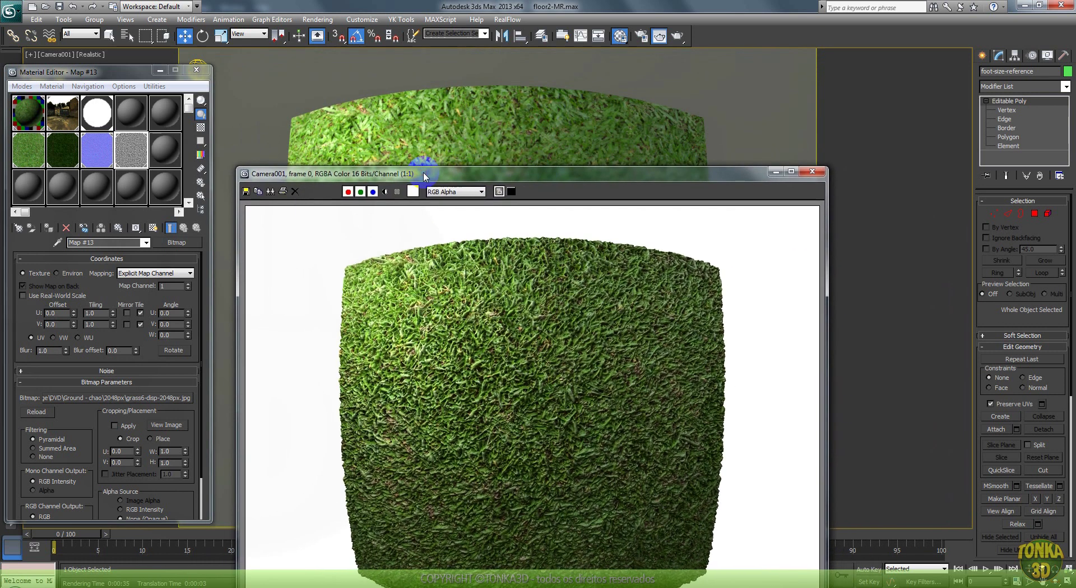
pyautogui.moveTo(510, 171); pyautogui.dragTo(467, 224)
# Rename the floor2 plane and its Arch & Design material to grass6.
pyautogui.click(477, 148)
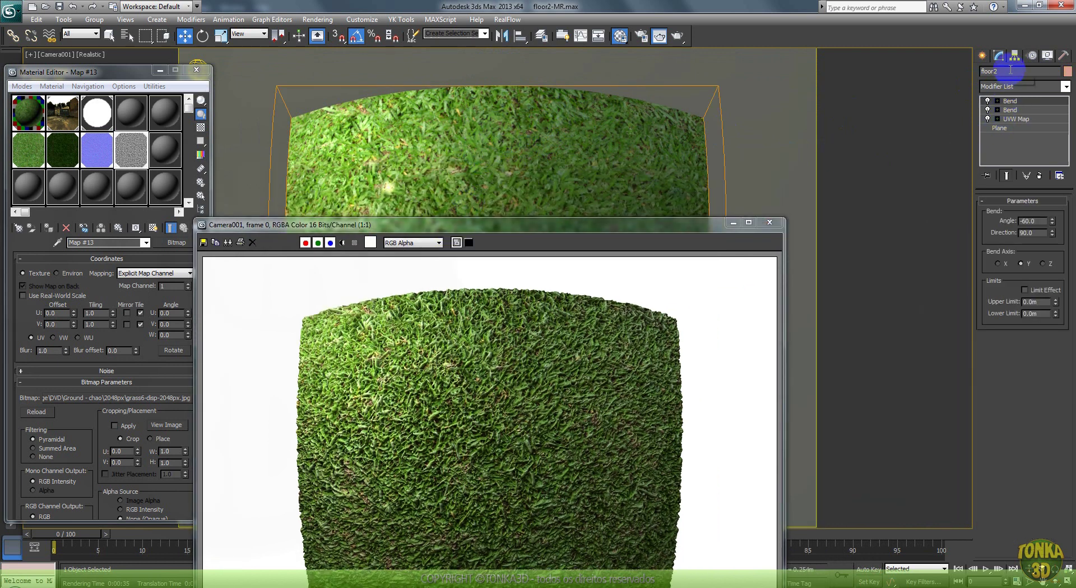
pyautogui.moveTo(1011, 71); pyautogui.dragTo(943, 71)
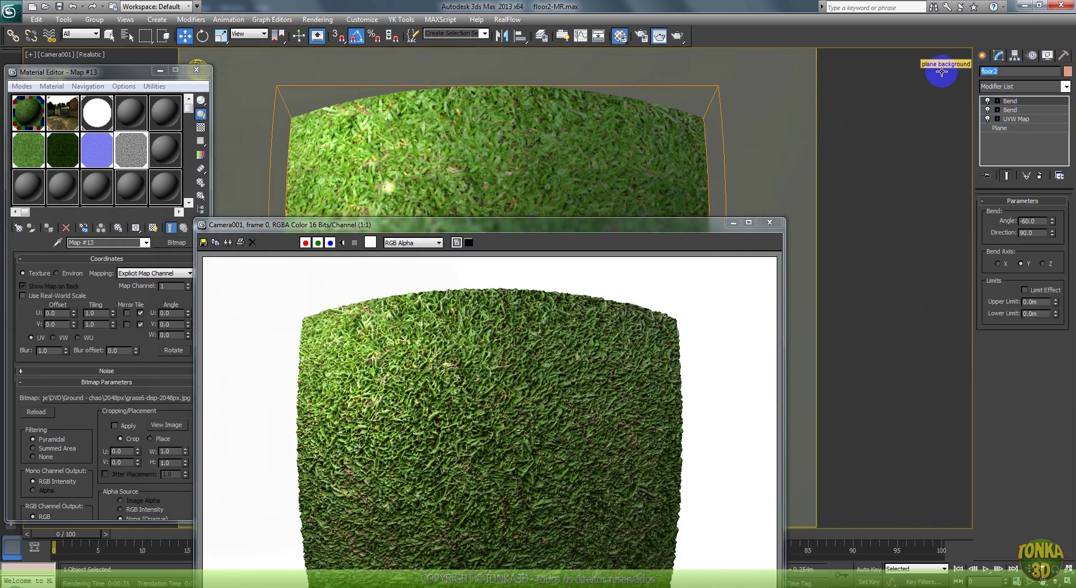
pyautogui.write('grass6')
pyautogui.click(29, 122)
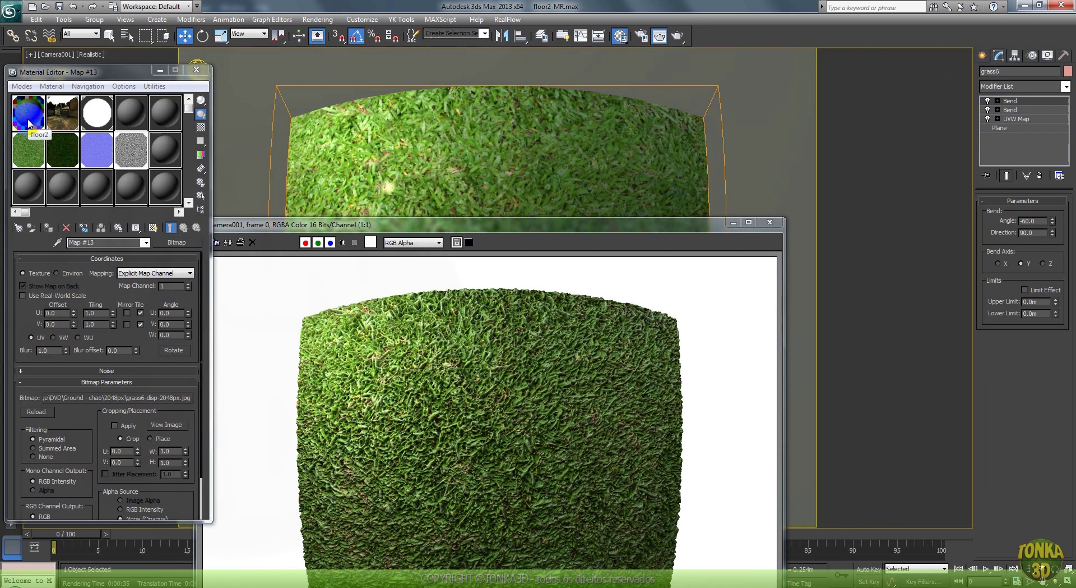
pyautogui.write('grass6')
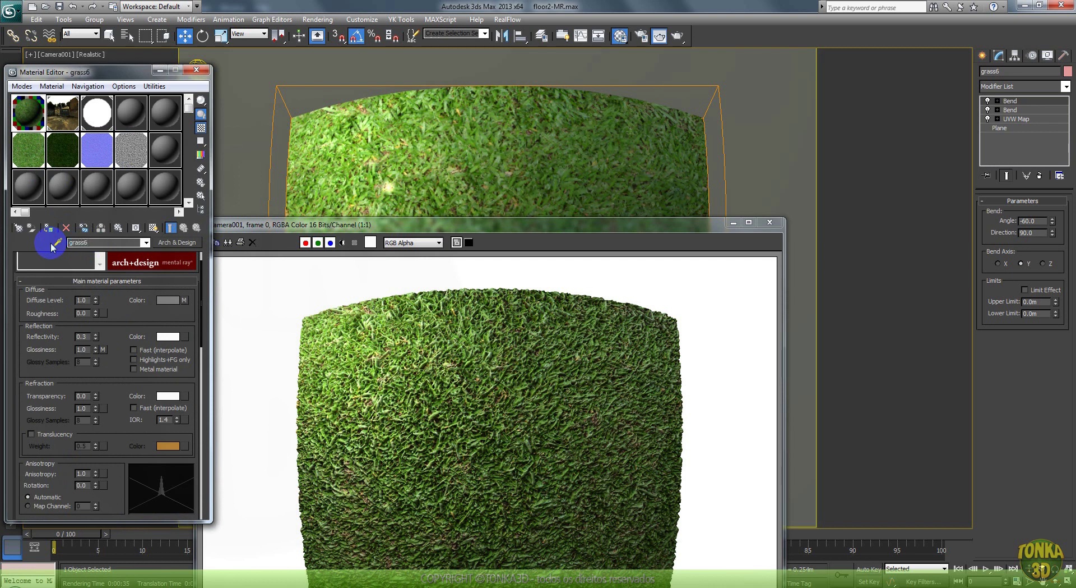
# Start saving a copy of the scene as grass6-MR.max in the MentalRay folder, and cancel the save.
pyautogui.click(10, 12)
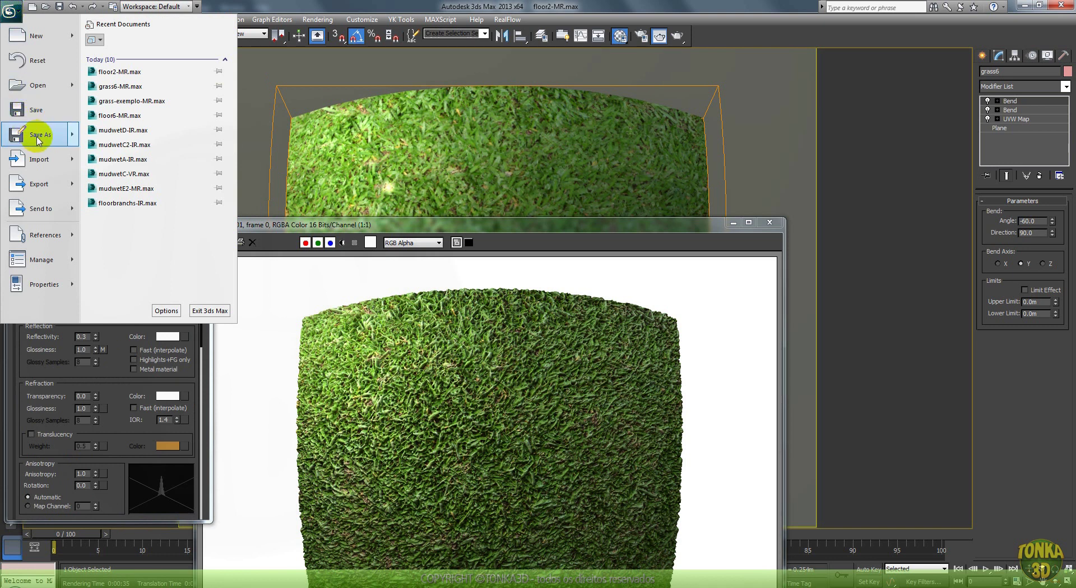
pyautogui.moveTo(48, 135)
pyautogui.click(293, 8)
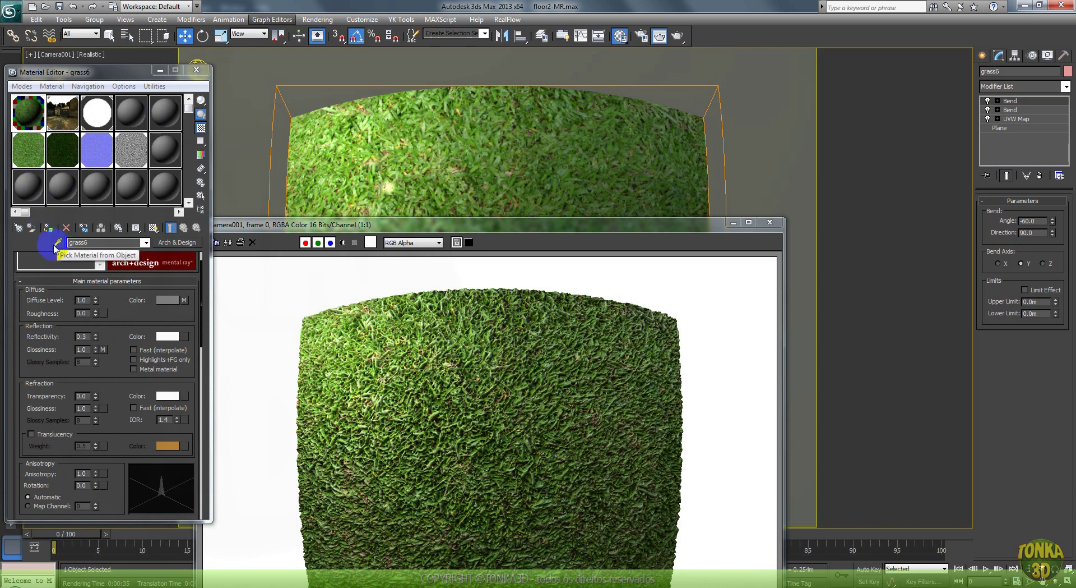
pyautogui.moveTo(50, 74); pyautogui.dragTo(50, 61)
pyautogui.moveTo(101, 508); pyautogui.dragTo(97, 523)
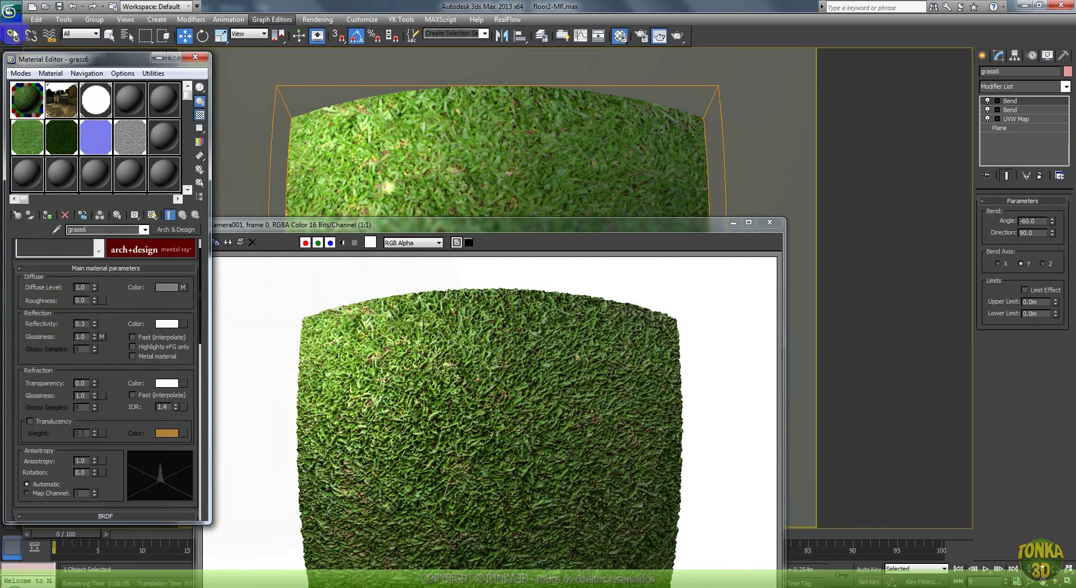
pyautogui.click(11, 11)
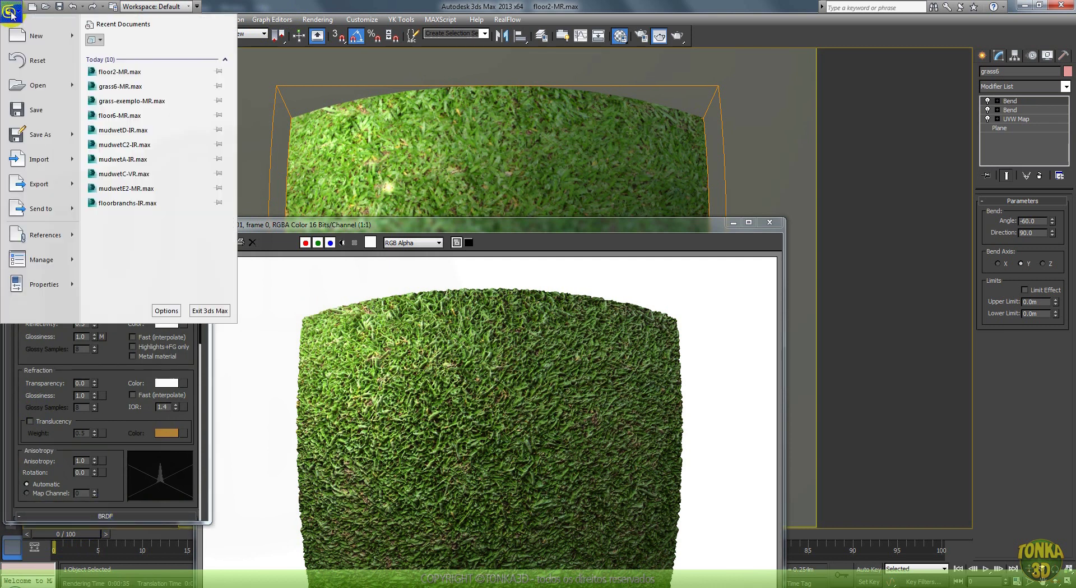
pyautogui.click(35, 137)
pyautogui.click(224, 112)
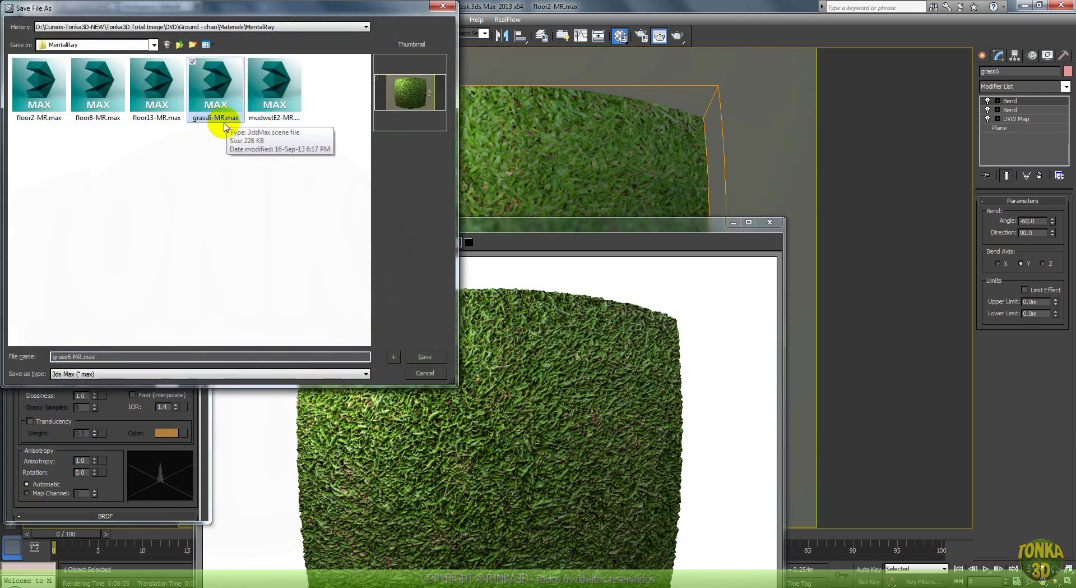
pyautogui.click(430, 379)
# Switch to Photoshop, create a new document, and paste the rendered grass image into it.
pyautogui.moveTo(745, 234); pyautogui.dragTo(730, 85)
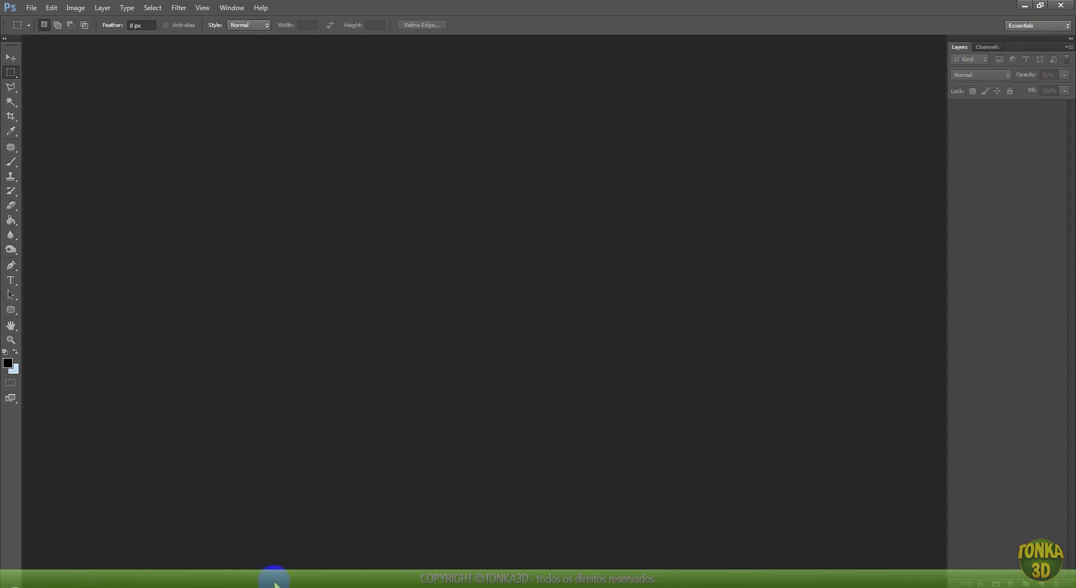
pyautogui.click(31, 7)
pyautogui.click(50, 21)
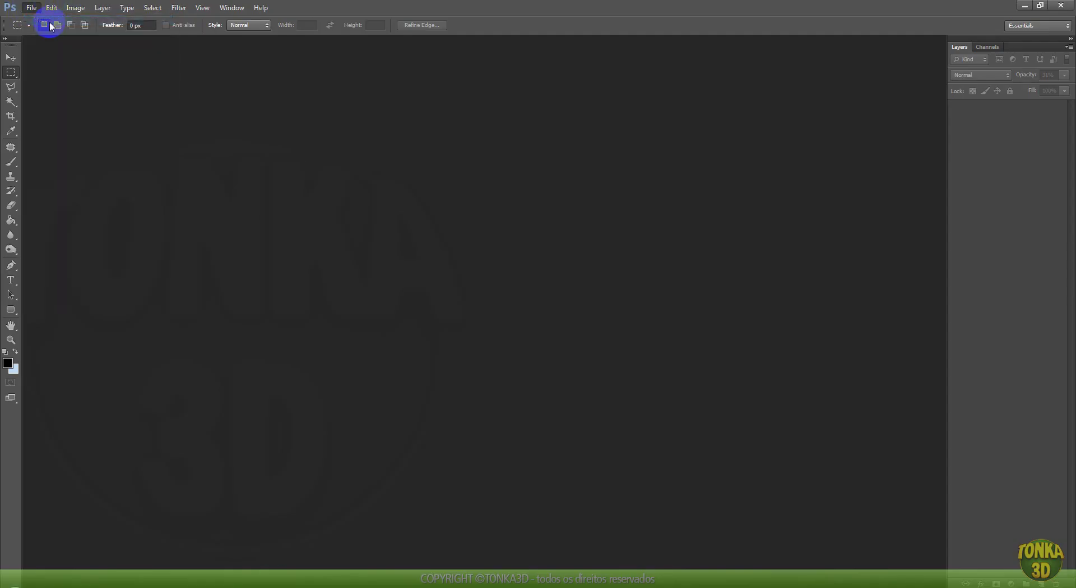
pyautogui.click(629, 231)
pyautogui.click(51, 8)
pyautogui.click(79, 106)
# Prepare a Save for Web JPEG export as grass6-MR.jpg in the MentalRay folder, cancel it, and close the document unsaved.
pyautogui.click(32, 8)
pyautogui.click(66, 161)
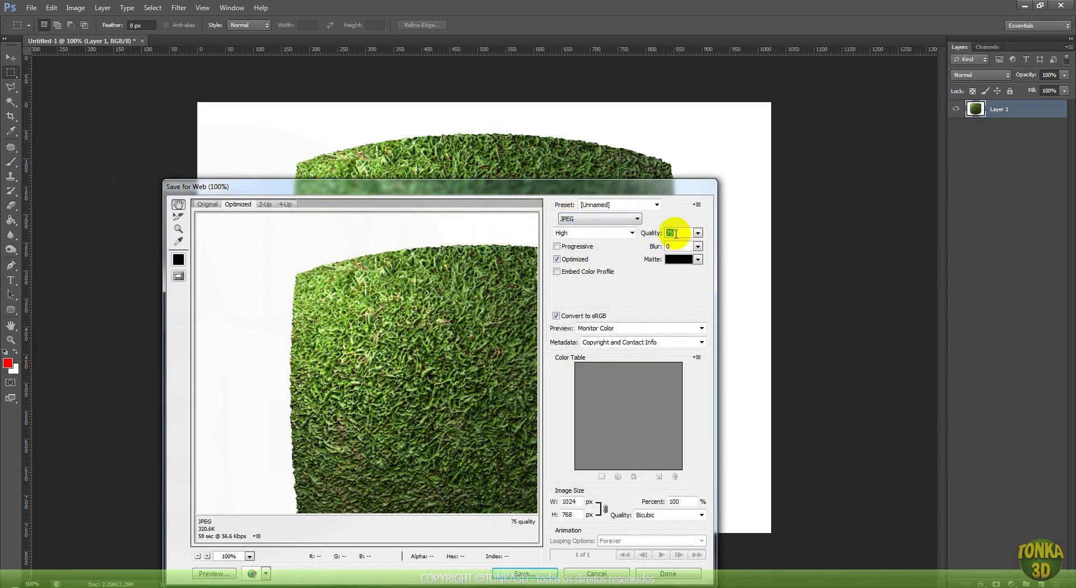
pyautogui.click(523, 572)
pyautogui.click(434, 227)
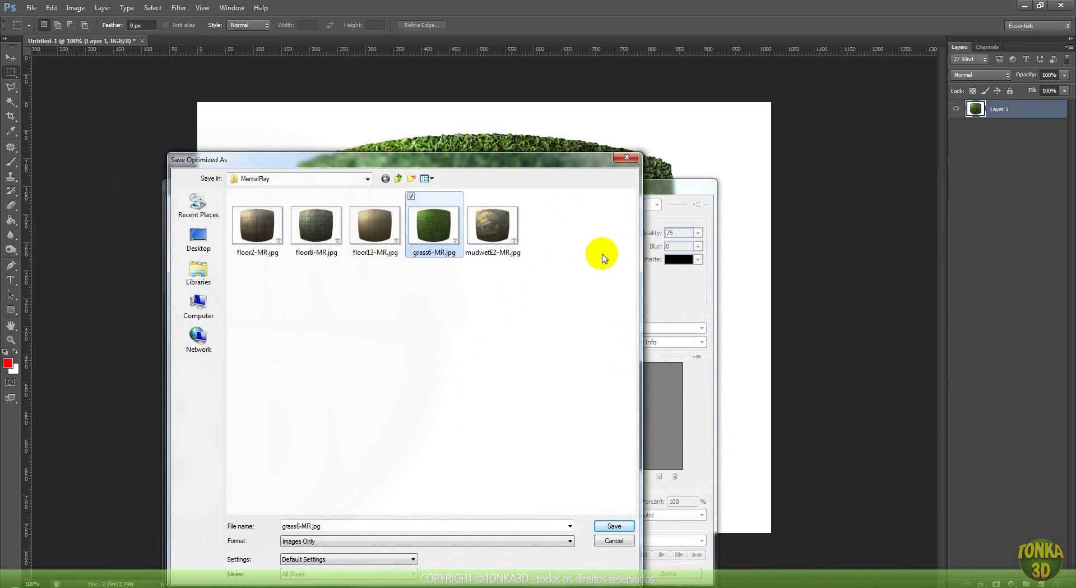
pyautogui.click(614, 542)
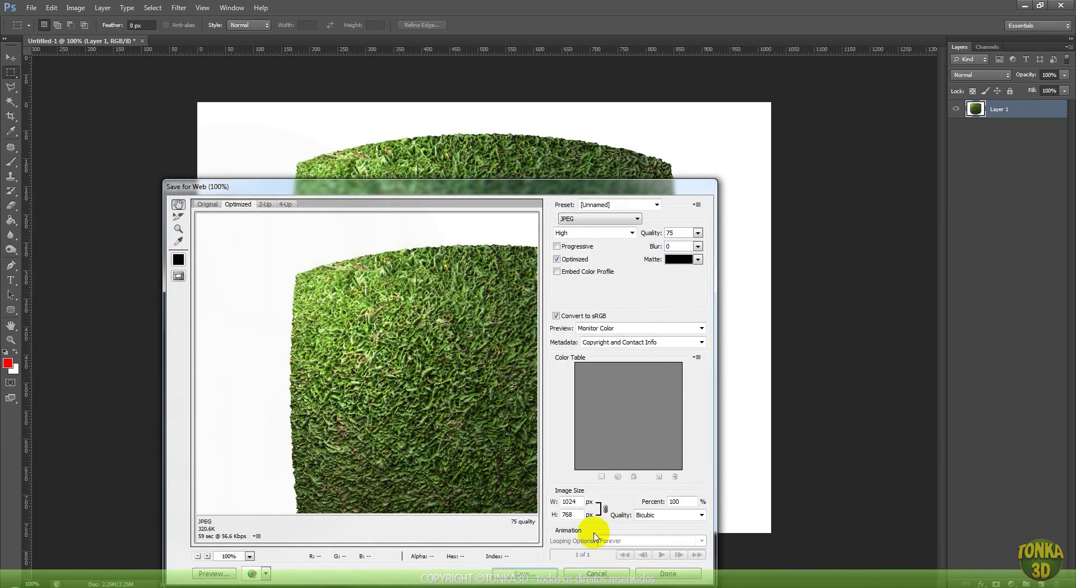
pyautogui.click(608, 575)
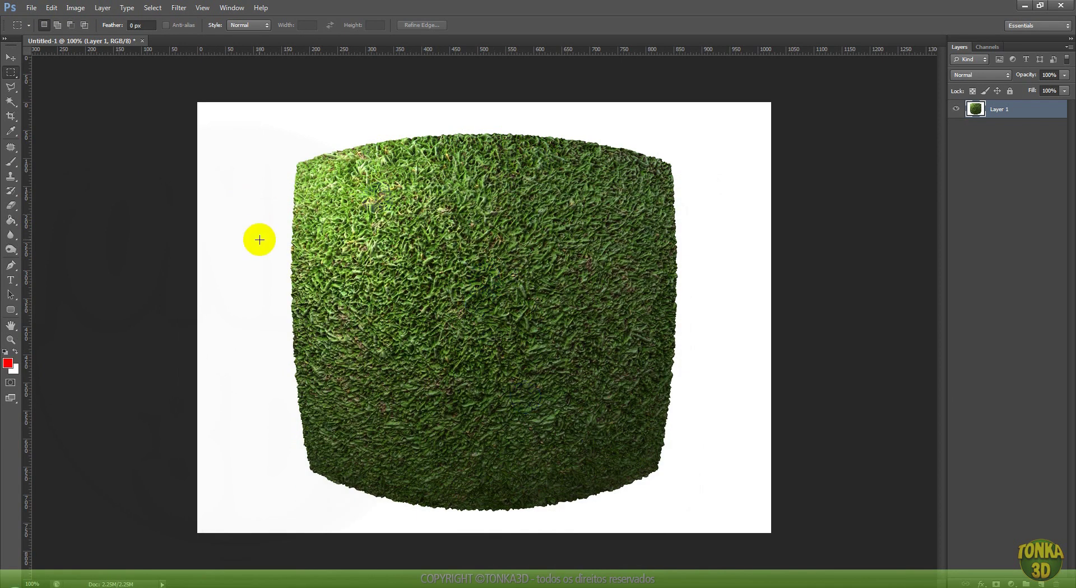
pyautogui.click(144, 41)
pyautogui.click(555, 226)
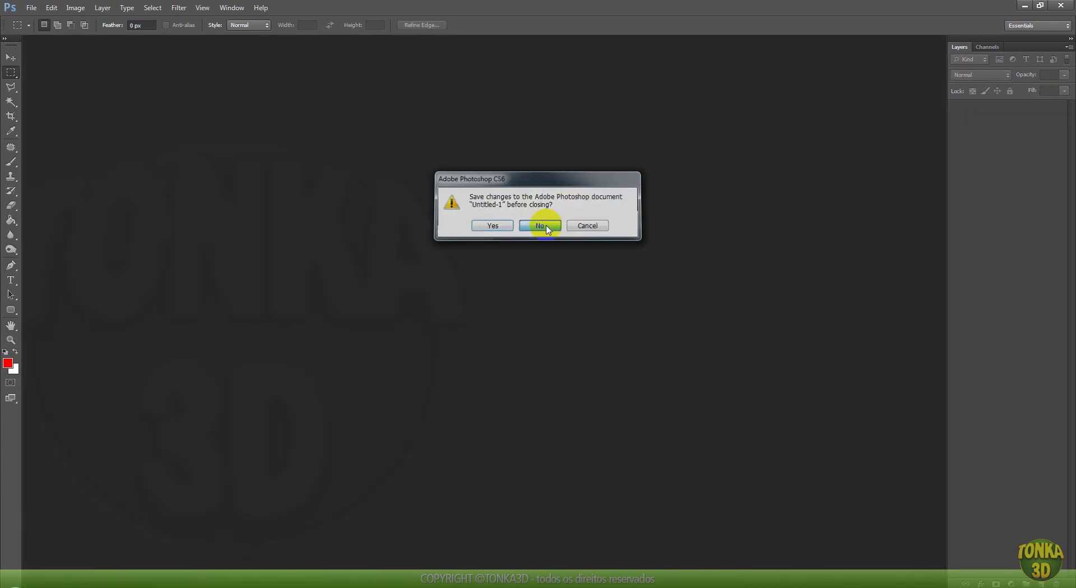
# Switch back to 3ds Max and close the rendered frame window.
pyautogui.click(336, 582)
pyautogui.click(775, 82)
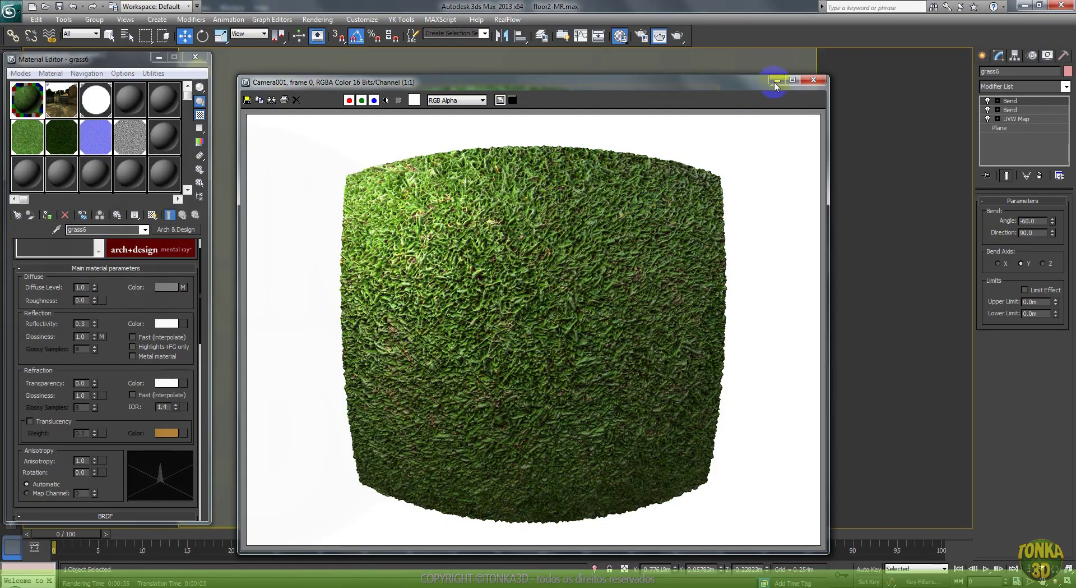
pyautogui.click(814, 82)
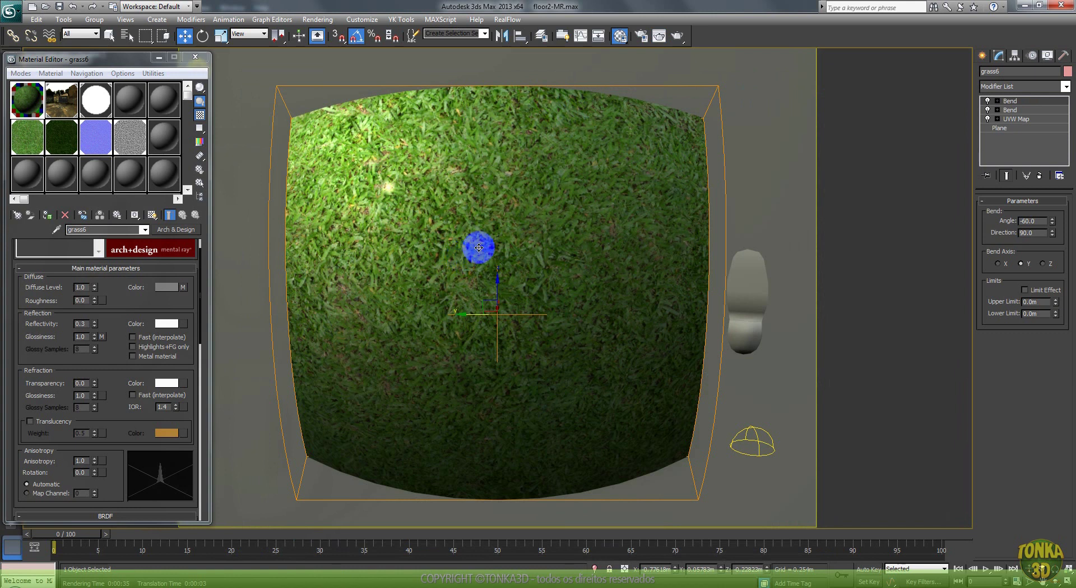
# Delete the bent grass6 plane, reset all Material Editor slots, and close the editor.
pyautogui.press('Delete')
pyautogui.click(153, 74)
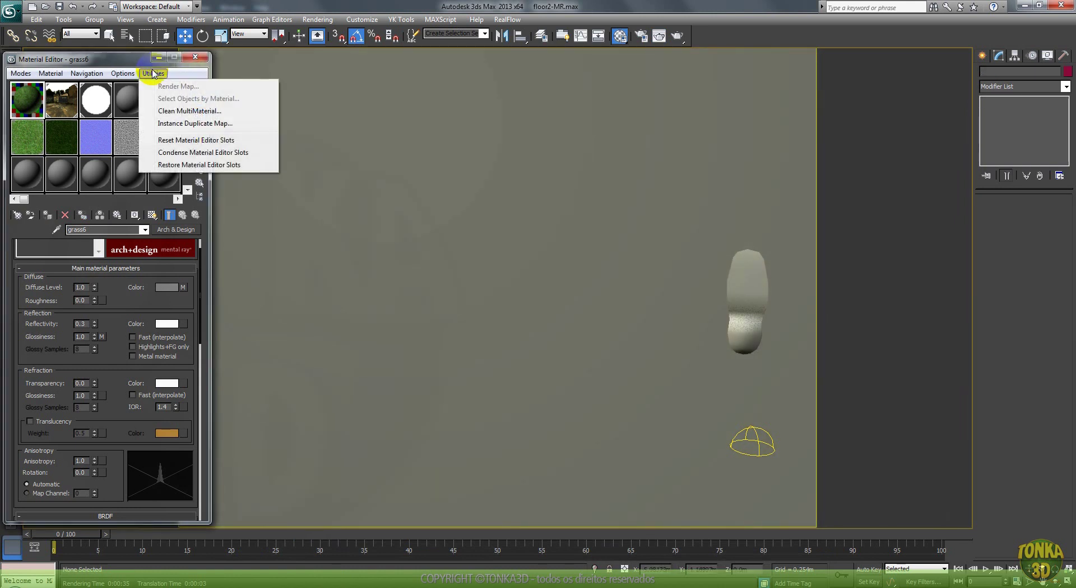
pyautogui.click(174, 140)
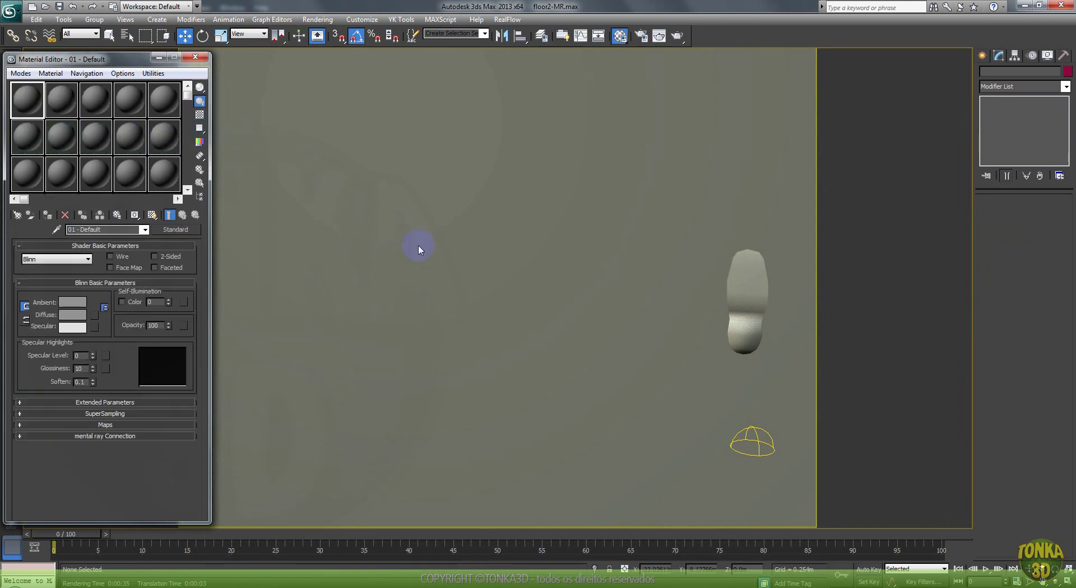
pyautogui.click(151, 73)
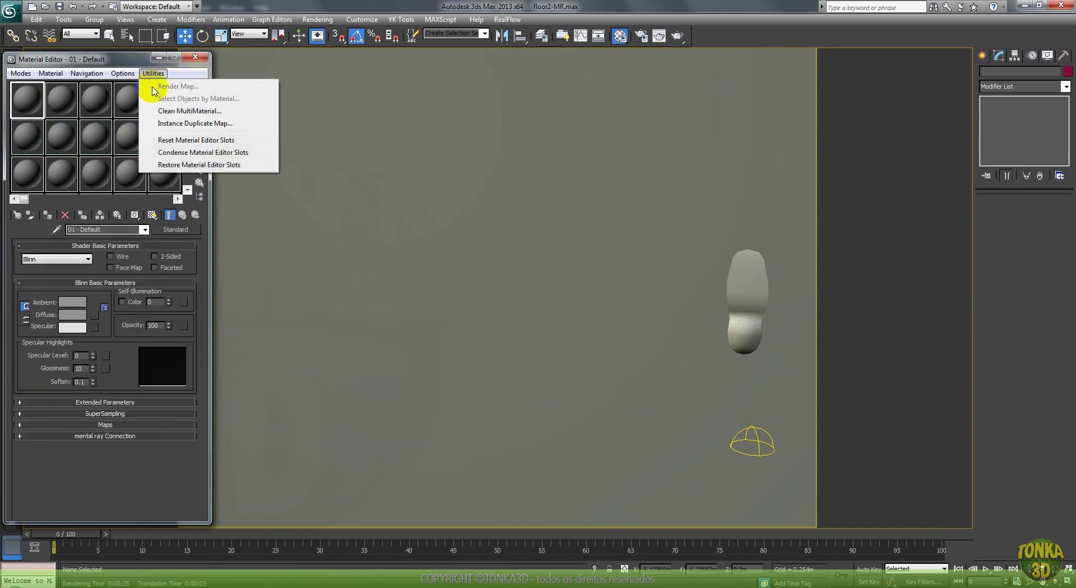
pyautogui.click(362, 158)
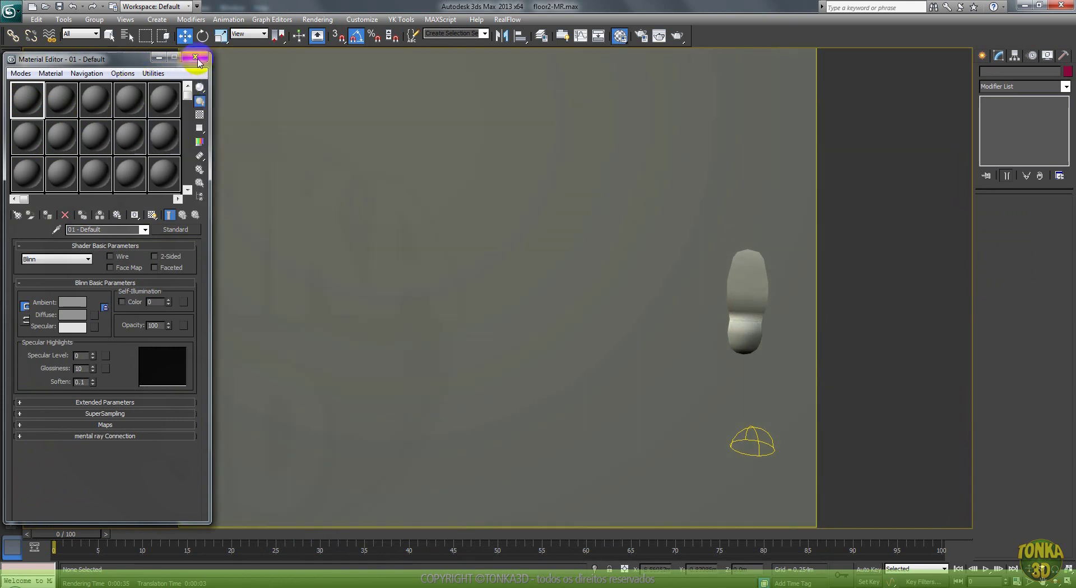
pyautogui.click(196, 58)
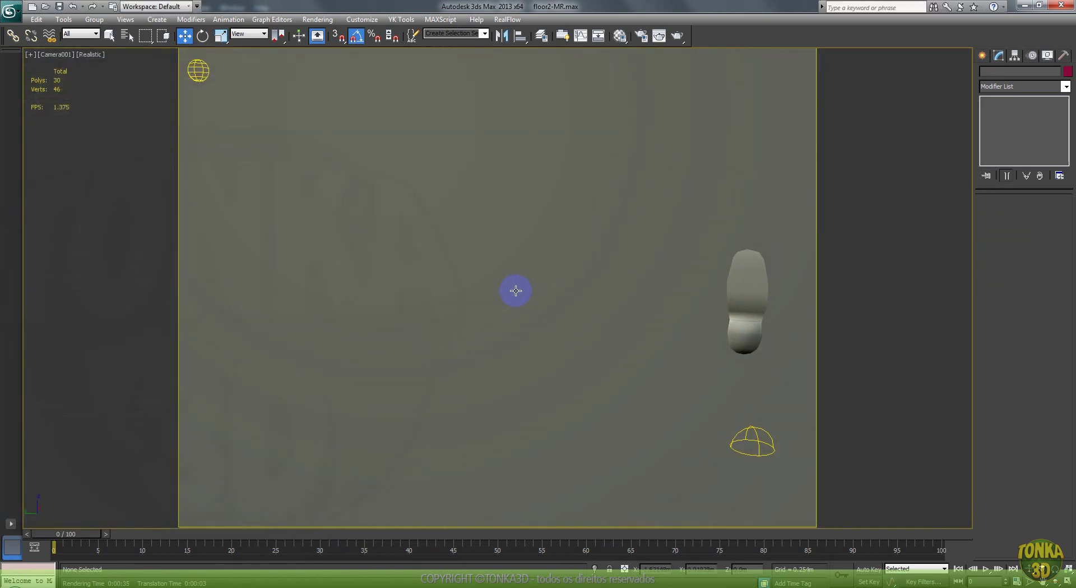
# Delete the background plane and the remaining small mesh object from the Top view.
pyautogui.press('t')
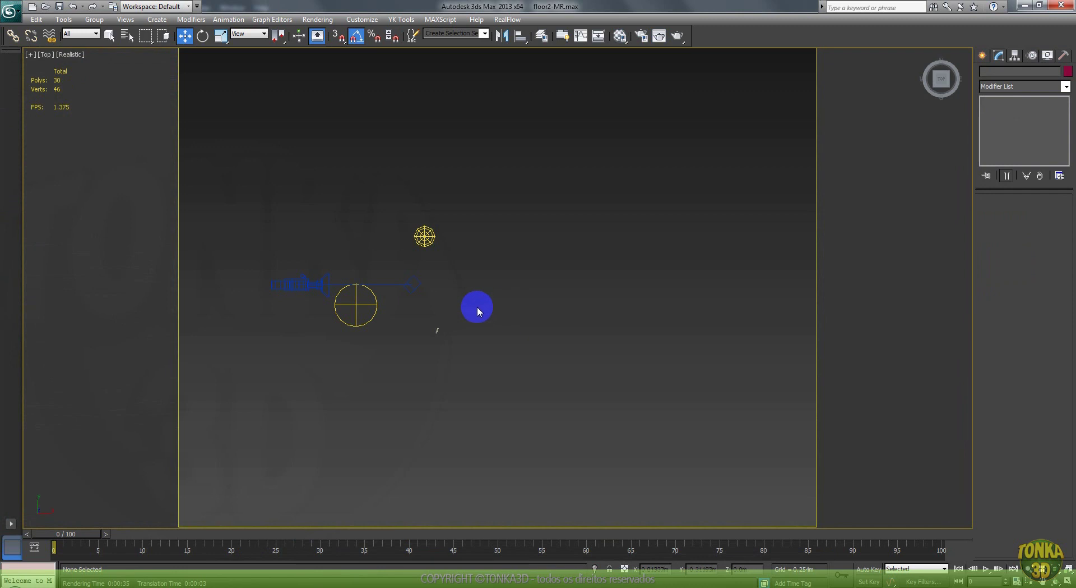
pyautogui.moveTo(599, 255); pyautogui.dragTo(685, 304)
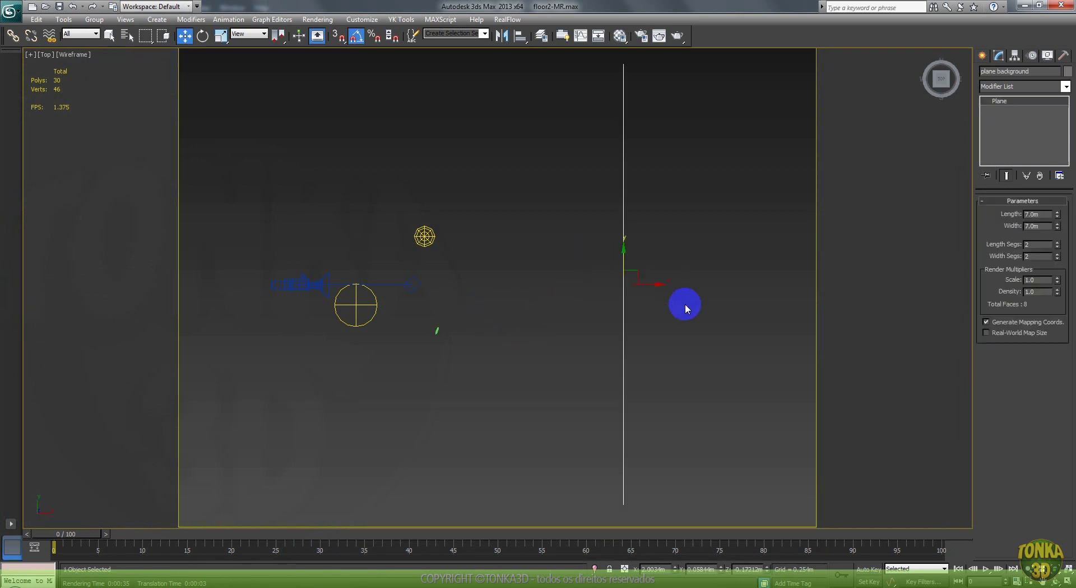
pyautogui.press('Delete')
pyautogui.moveTo(470, 330); pyautogui.dragTo(537, 275, button='middle')
pyautogui.click(465, 305)
pyautogui.press('Delete')
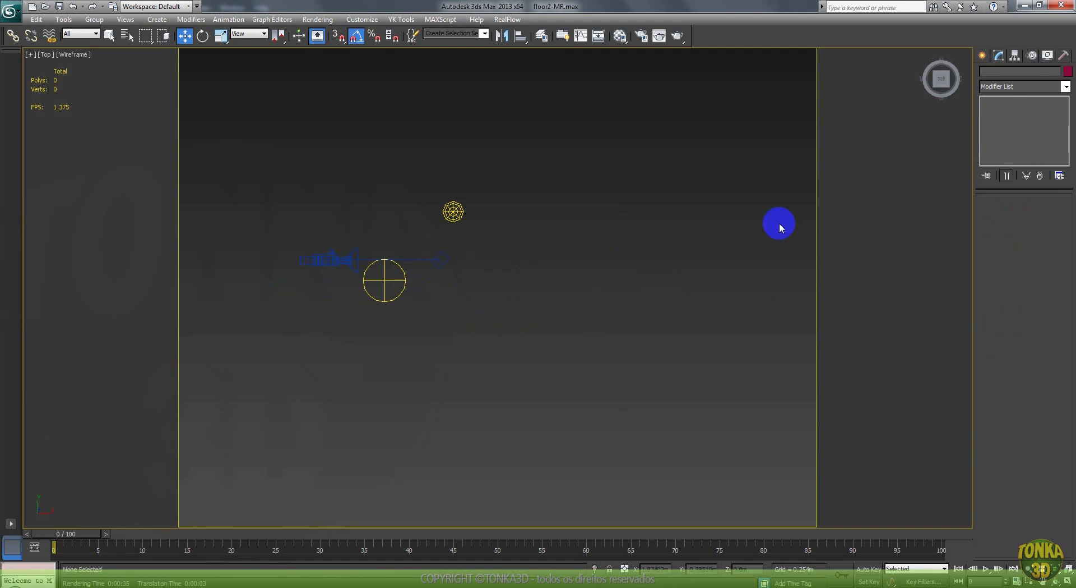
# Draw a floor plane about 7.2 m long and 7.7 m wide across the camera area in the Top view.
pyautogui.click(981, 55)
pyautogui.click(1038, 176)
pyautogui.moveTo(615, 140); pyautogui.dragTo(276, 458)
pyautogui.press('w')
pyautogui.moveTo(461, 284); pyautogui.dragTo(472, 259)
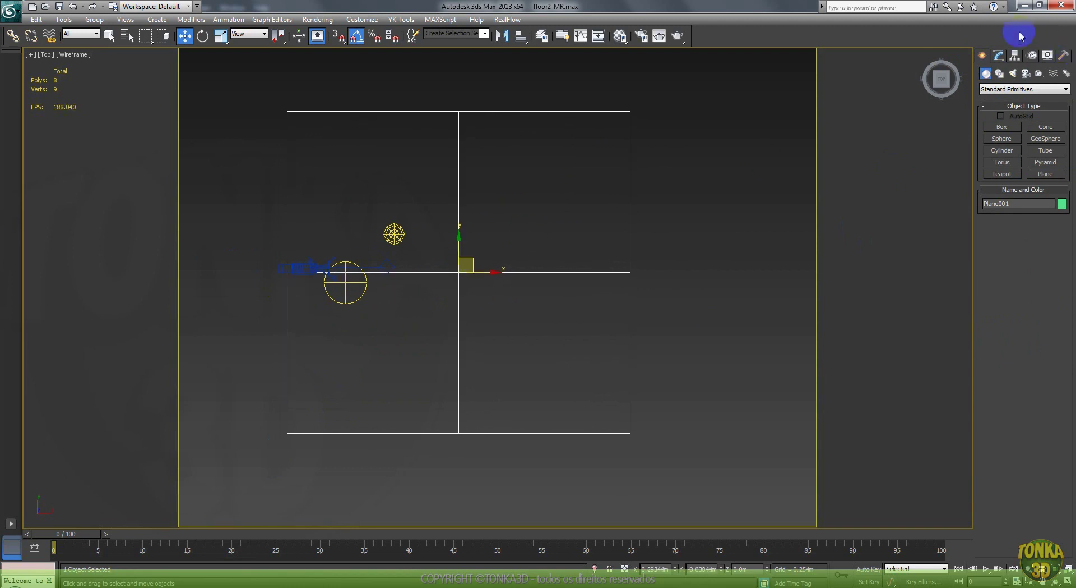
# Set the new plane's length and width segments to 5 each.
pyautogui.click(999, 55)
pyautogui.moveTo(1058, 235); pyautogui.dragTo(1053, 160)
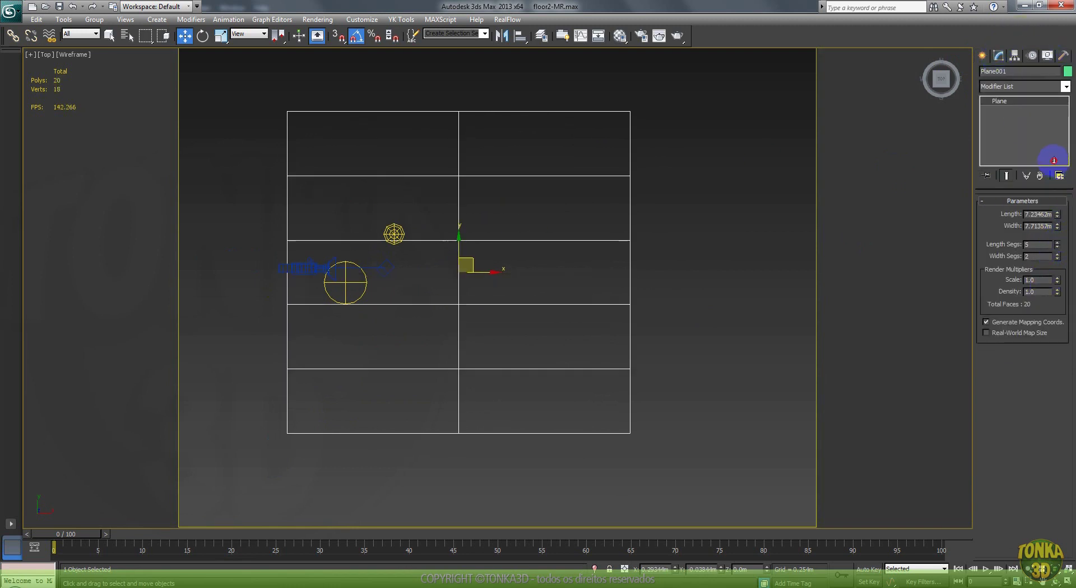
pyautogui.moveTo(1060, 259); pyautogui.dragTo(1060, 171)
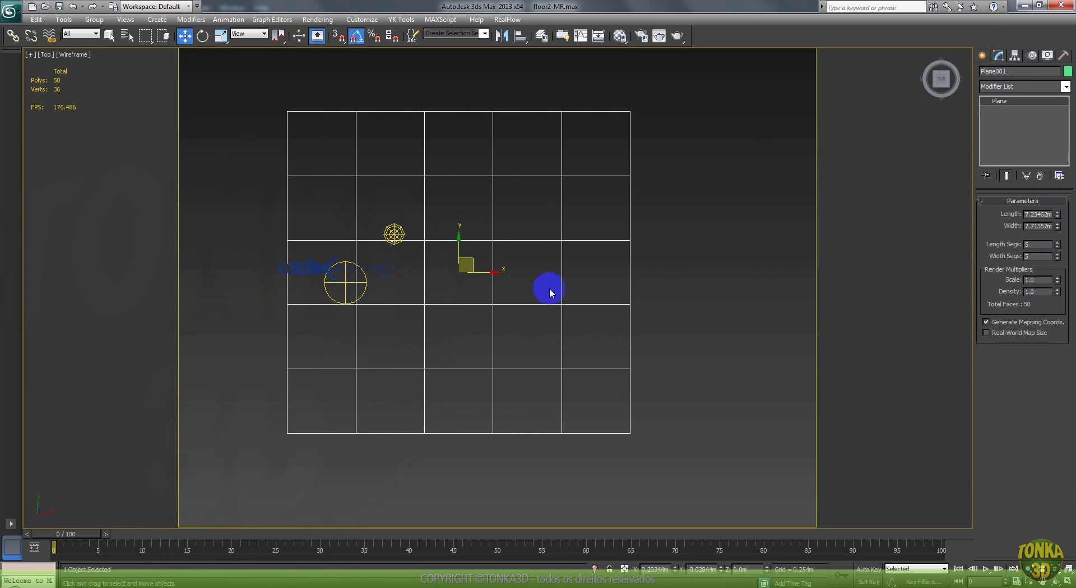
# Add a Bend modifier to the floor plane with an angle of 16.5 on the Y axis.
pyautogui.press('c')
pyautogui.press('F3')
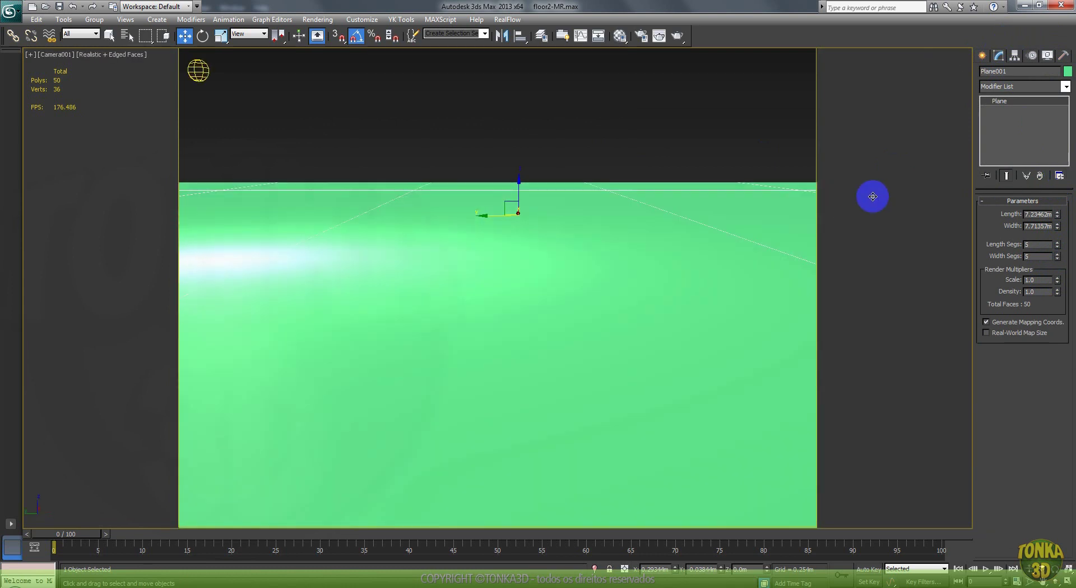
pyautogui.click(1043, 86)
pyautogui.click(1015, 312)
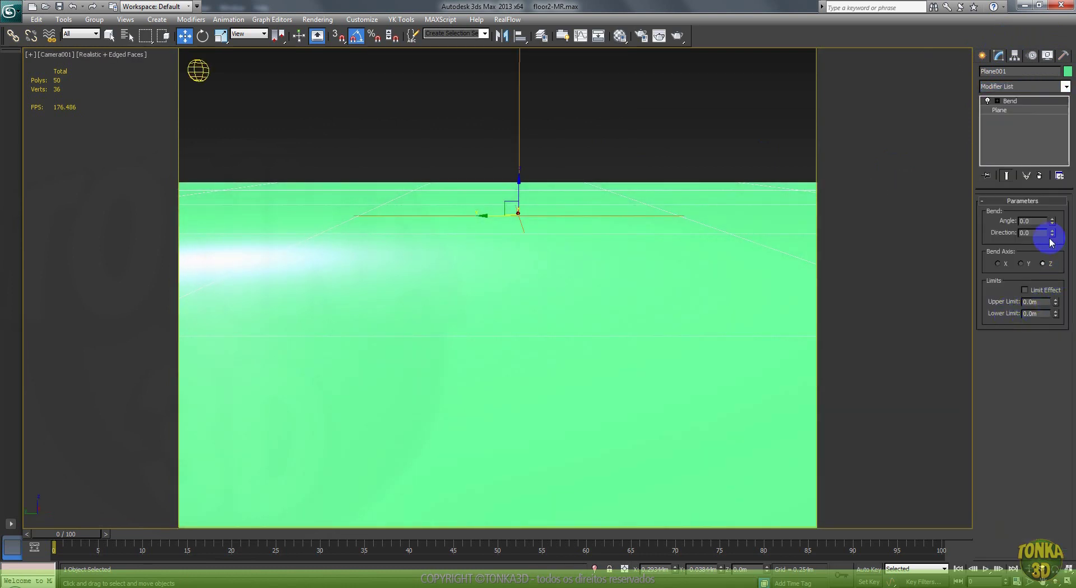
pyautogui.click(998, 263)
pyautogui.moveTo(1052, 221)
pyautogui.mouseDown()
pyautogui.moveTo(1045, 187)
pyautogui.moveTo(1033, 182)
pyautogui.moveTo(1028, 243)
pyautogui.moveTo(1056, 225)
pyautogui.mouseUp()
pyautogui.click(1020, 263)
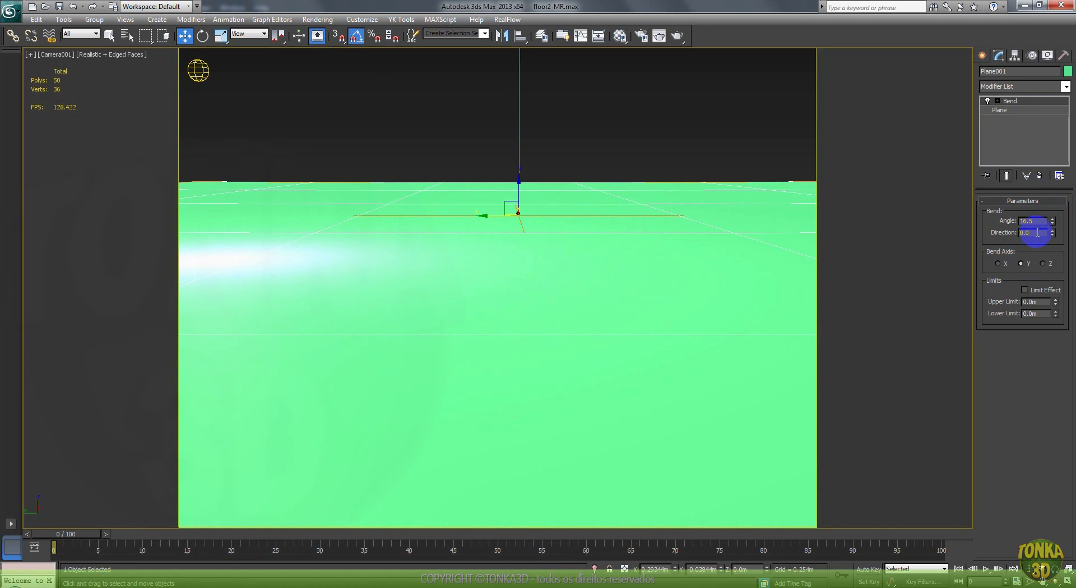
# Add a second Bend modifier with a direction of 90 and an angle of -28.5 on the Y axis.
pyautogui.click(1053, 91)
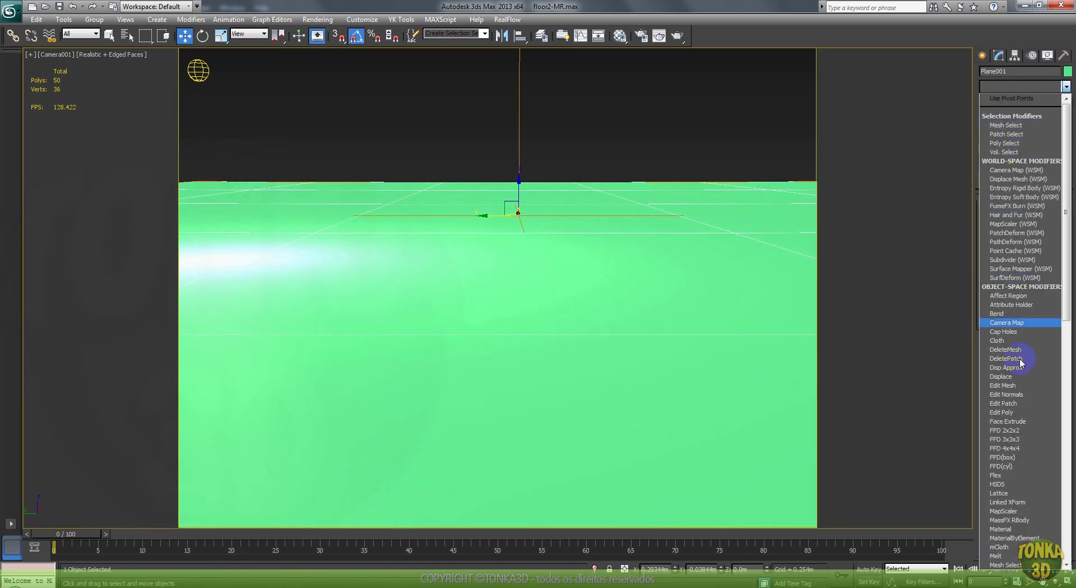
pyautogui.click(1013, 310)
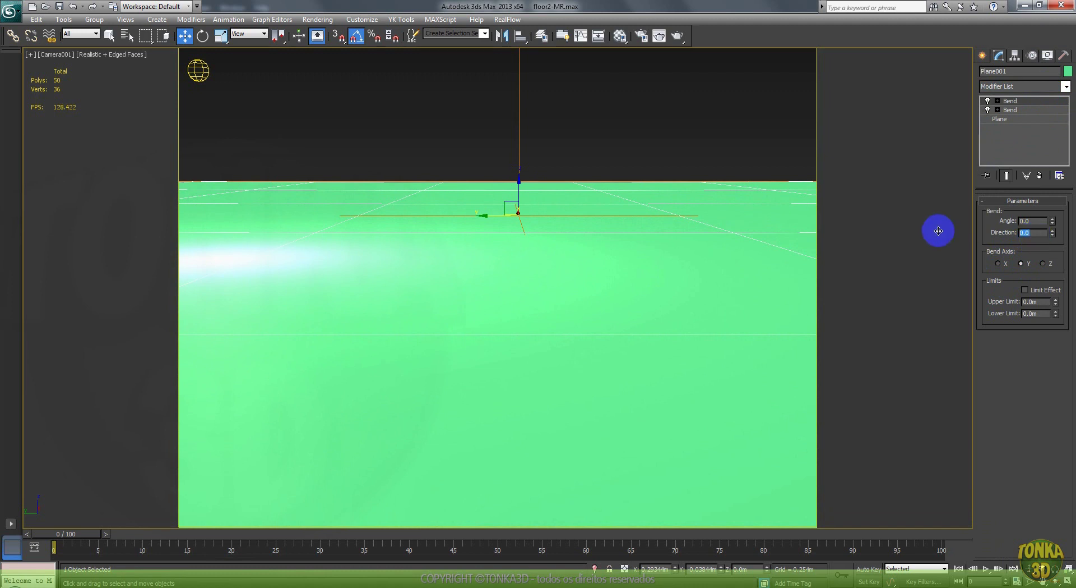
pyautogui.write('90')
pyautogui.moveTo(1054, 229); pyautogui.dragTo(1033, 250)
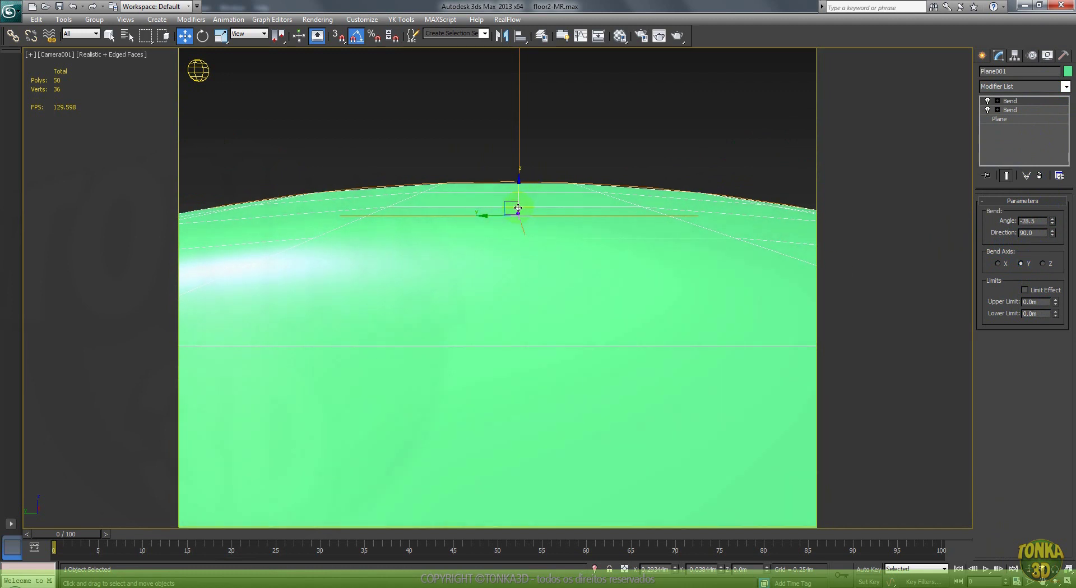
# Try the second Bend on the X axis, and set it to an angle of -20 on the Y axis.
pyautogui.press('r')
pyautogui.press('f')
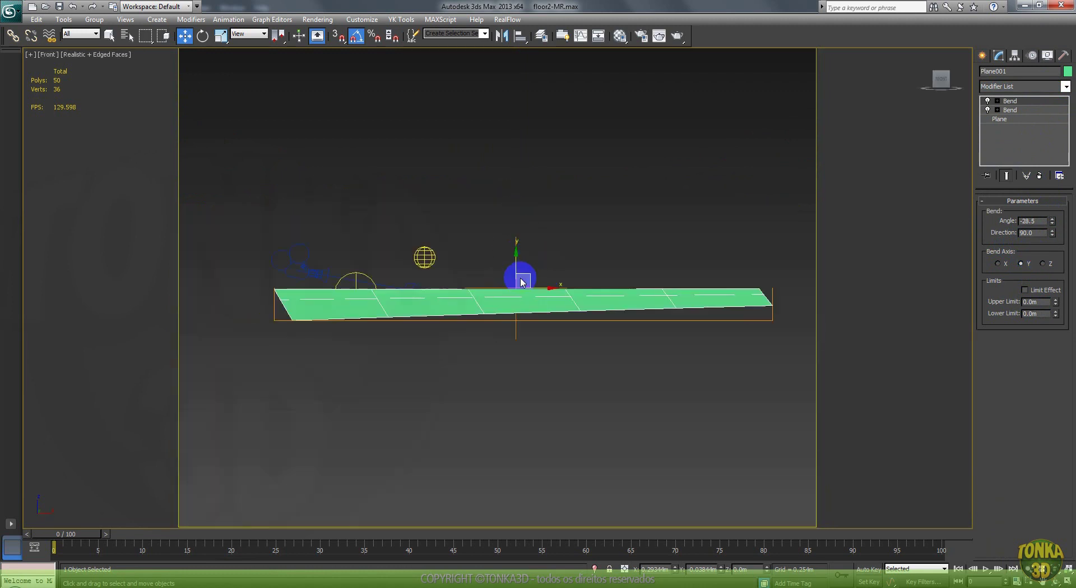
pyautogui.keyDown('alt'); pyautogui.moveTo(489, 254); pyautogui.dragTo(627, 332, button='middle'); pyautogui.keyUp('alt')
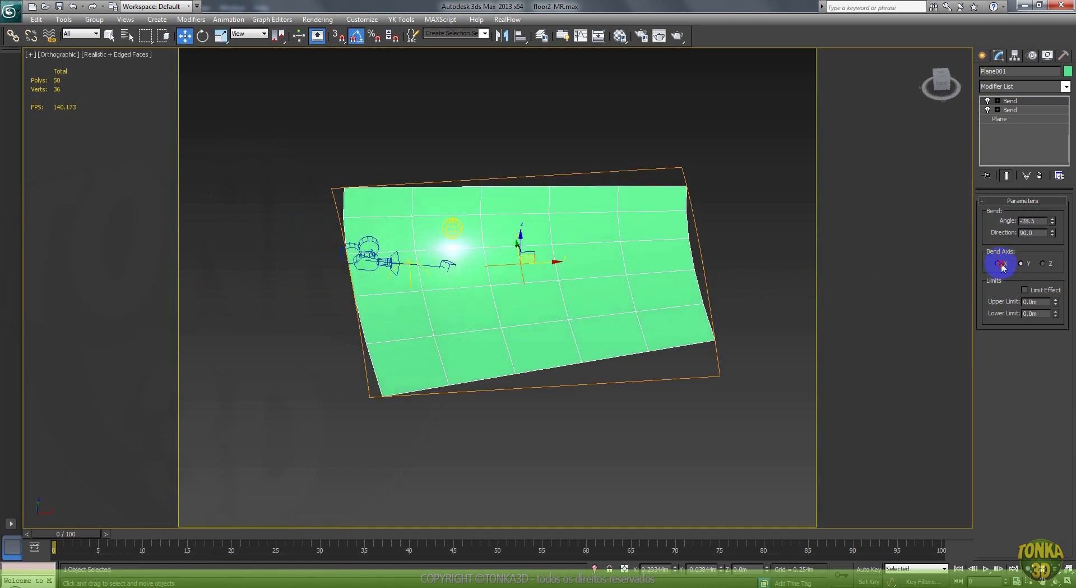
pyautogui.click(1021, 264)
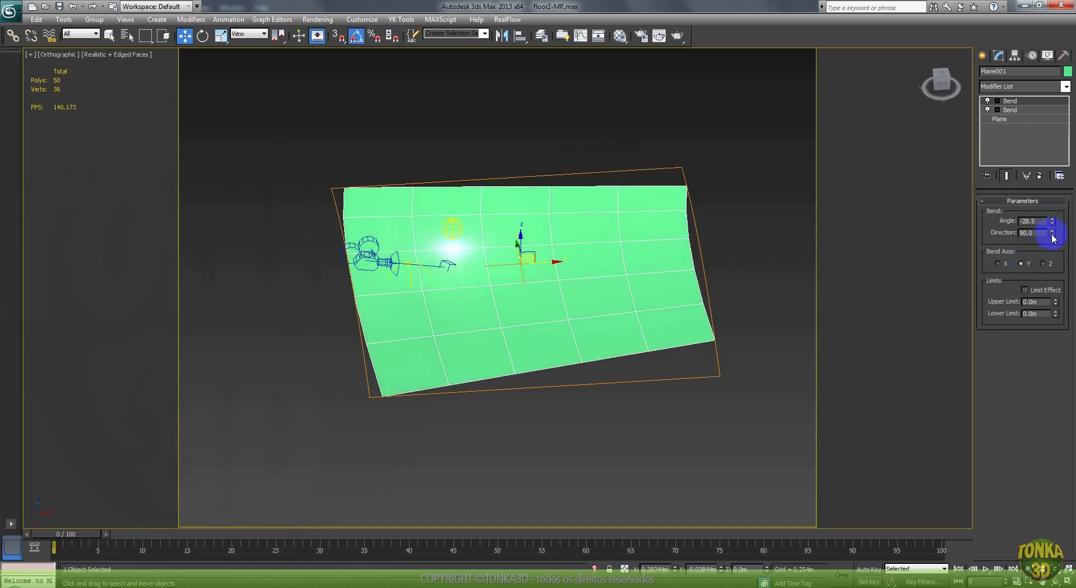
pyautogui.click(997, 263)
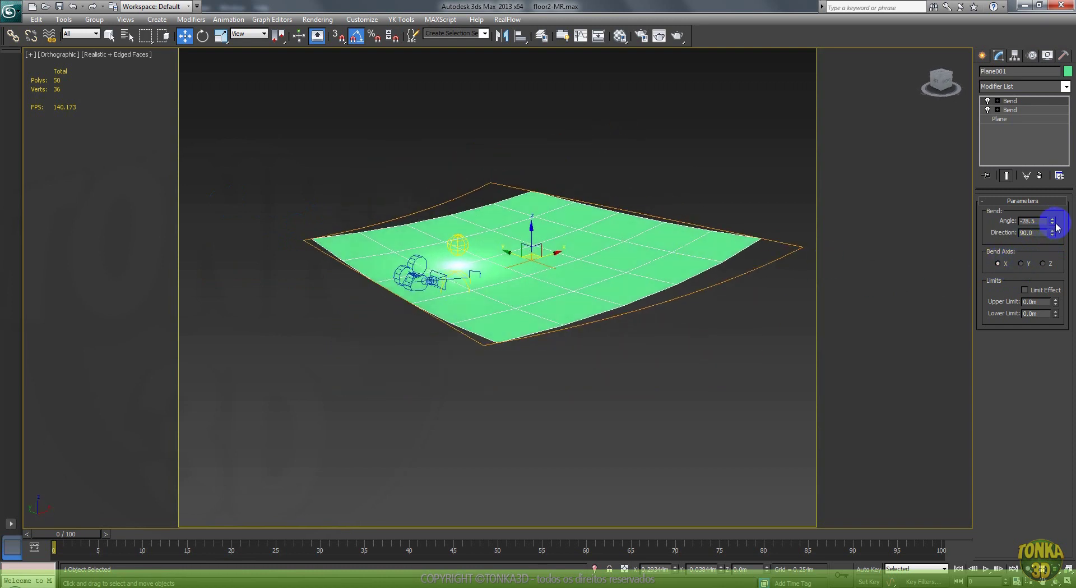
pyautogui.moveTo(1053, 222); pyautogui.dragTo(1036, 266)
pyautogui.click(1021, 264)
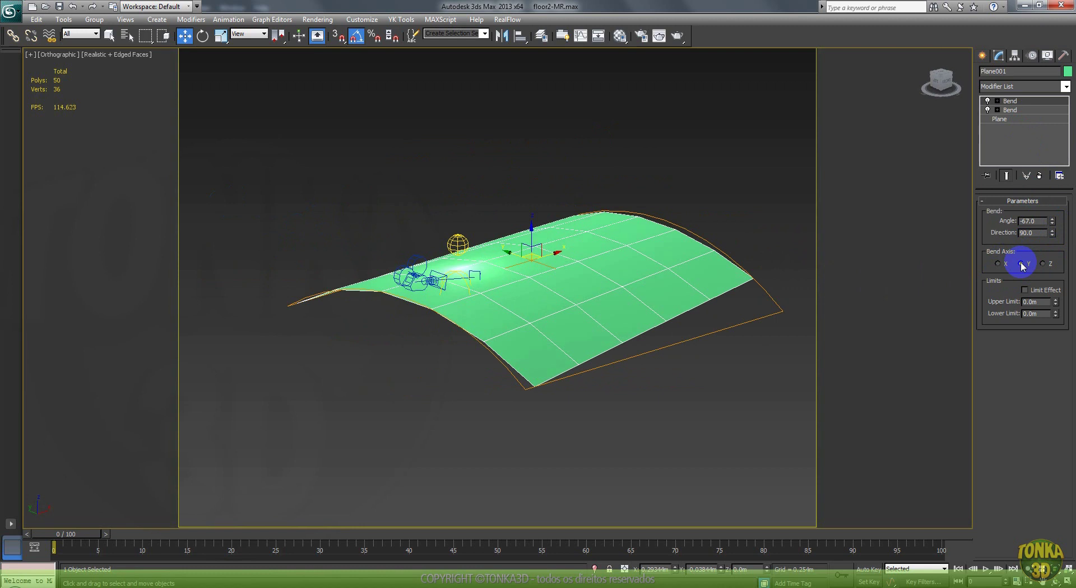
pyautogui.moveTo(1050, 218); pyautogui.dragTo(1040, 173)
# Set the first Bend to an angle of 30 on the X axis and reposition the floor plane in the camera view.
pyautogui.click(1010, 101)
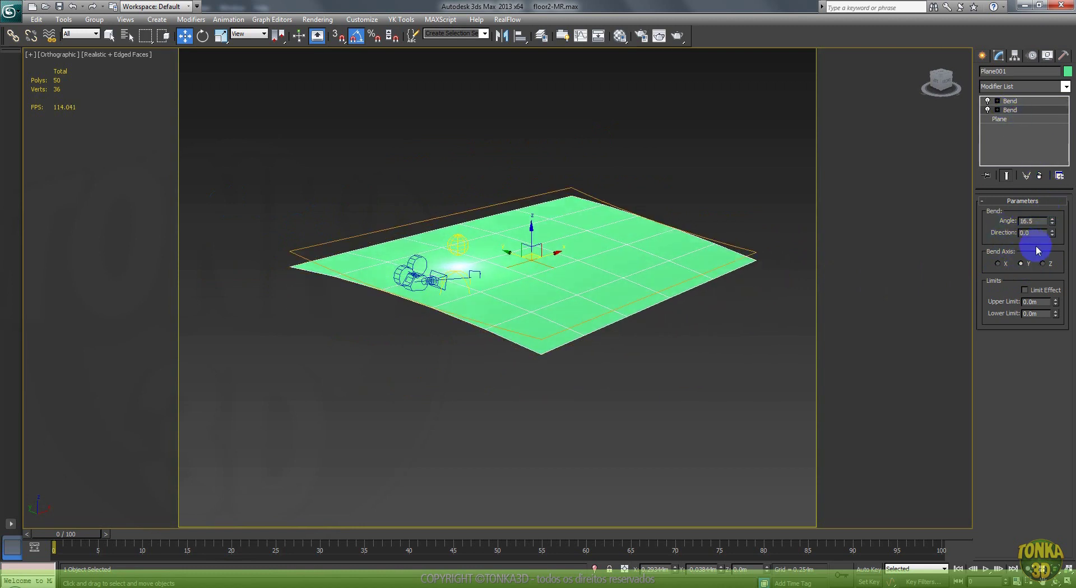
pyautogui.click(999, 263)
pyautogui.moveTo(1051, 224); pyautogui.dragTo(1048, 205)
pyautogui.keyDown('alt'); pyautogui.moveTo(714, 271); pyautogui.dragTo(499, 254, button='middle'); pyautogui.keyUp('alt')
pyautogui.press('c')
pyautogui.moveTo(531, 279); pyautogui.dragTo(526, 259)
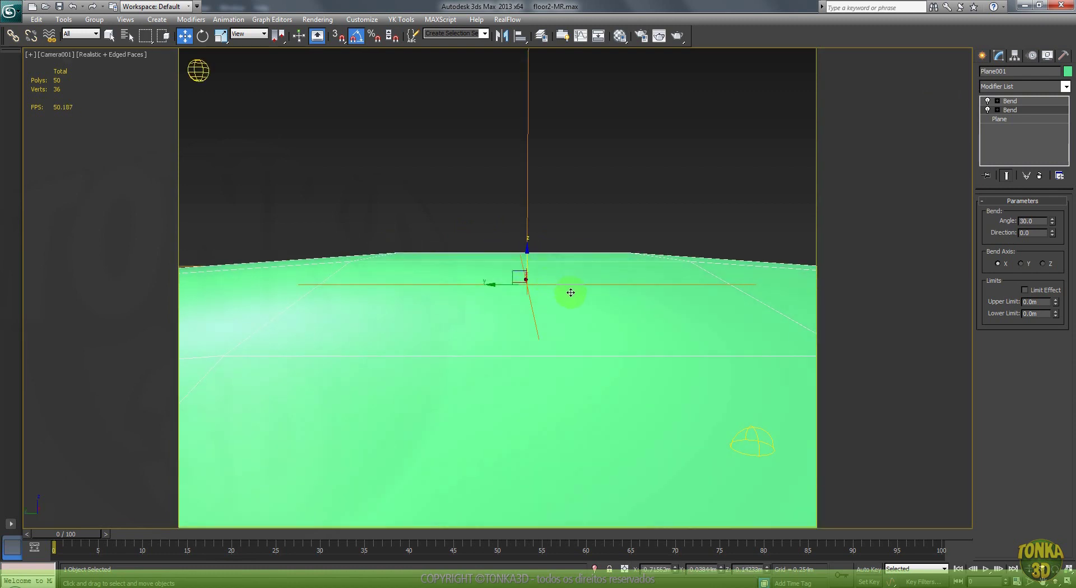
# Draw a second plane about 12 m long and 9.8 m wide beside the floor, and color it white.
pyautogui.press('t')
pyautogui.click(982, 55)
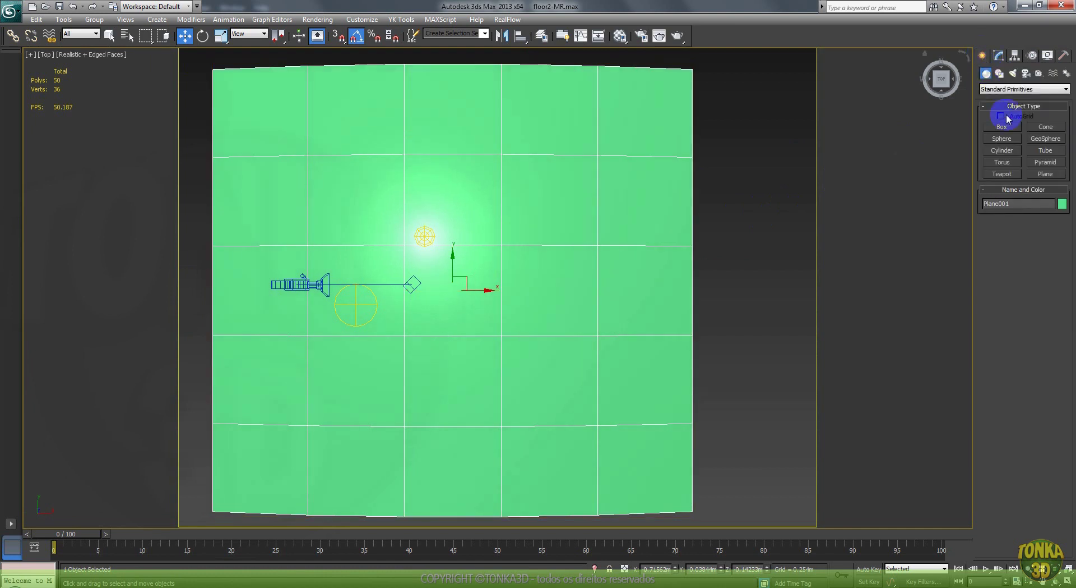
pyautogui.click(1046, 174)
pyautogui.scroll(-3, 566, 129)
pyautogui.moveTo(559, 167); pyautogui.dragTo(778, 434)
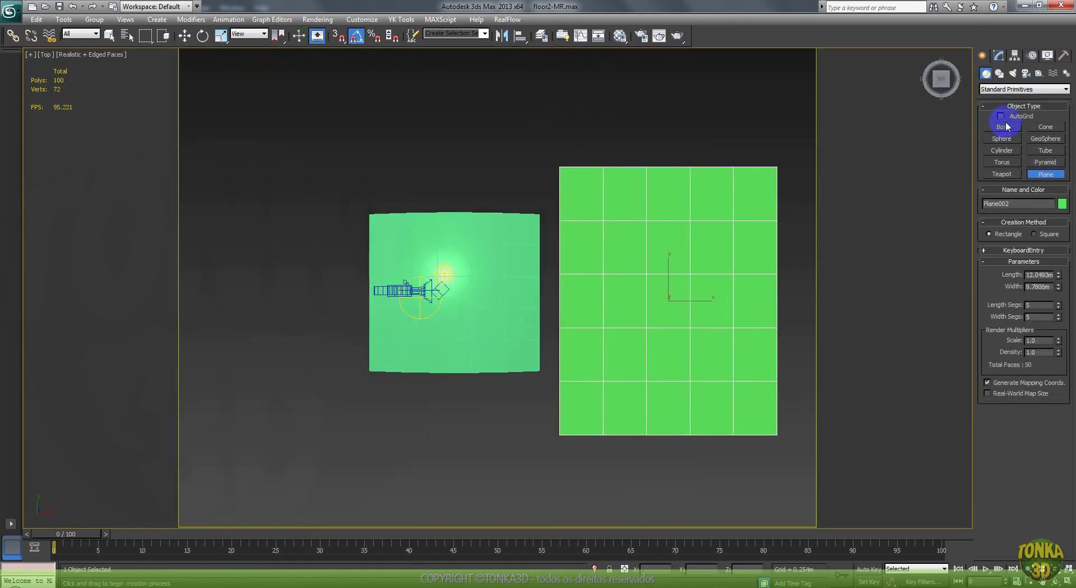
pyautogui.click(1062, 205)
pyautogui.click(600, 365)
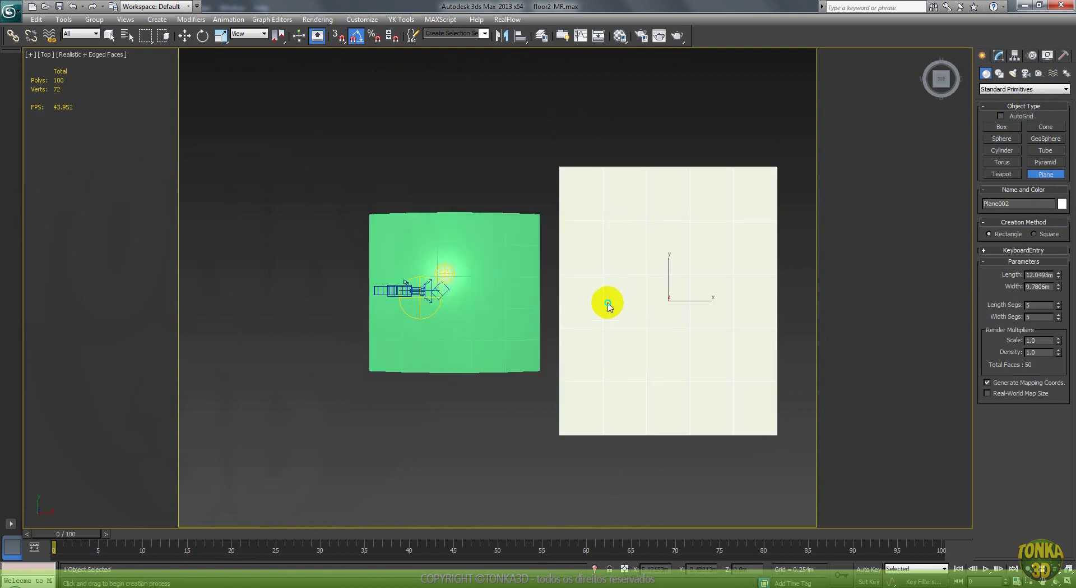
# Rotate the white plane upright as a backdrop facing the camera behind the bent floor.
pyautogui.rightClick(610, 305)
pyautogui.click(628, 336)
pyautogui.moveTo(680, 298); pyautogui.dragTo(635, 290)
pyautogui.rightClick(643, 301)
pyautogui.click(675, 311)
pyautogui.press('c')
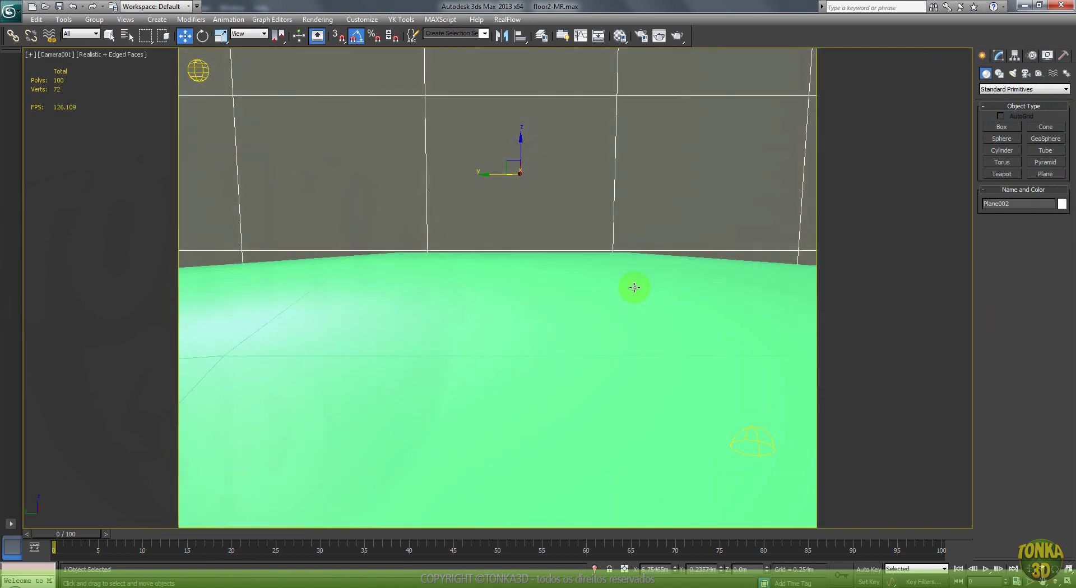
# Draw a box with a base about 1.1 m square on the floor in front of the camera target.
pyautogui.click(1002, 128)
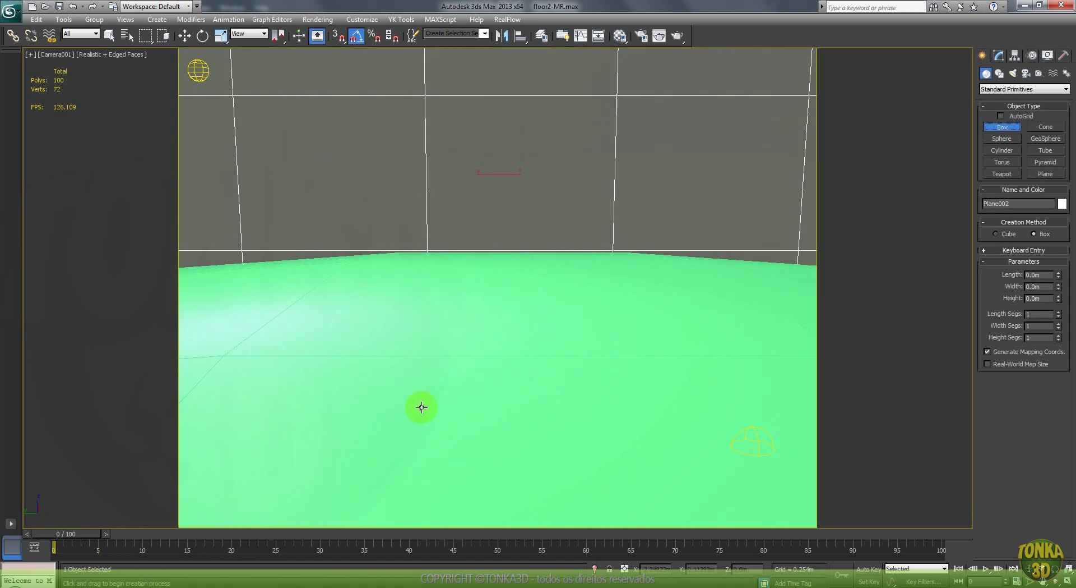
pyautogui.press('t')
pyautogui.moveTo(451, 288); pyautogui.dragTo(422, 330)
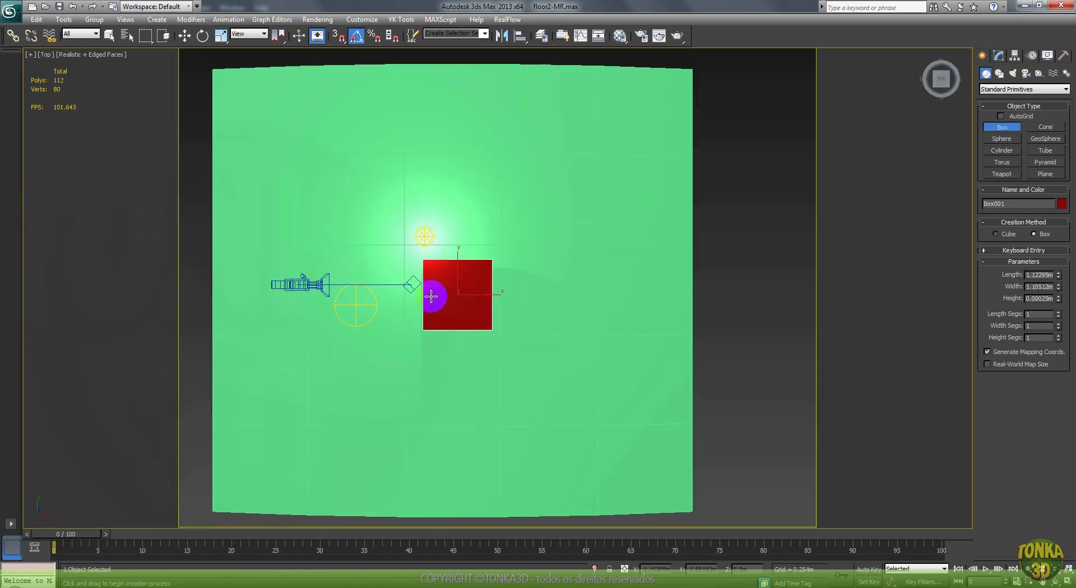
pyautogui.click(466, 278)
pyautogui.rightClick(465, 278)
# Set the box's length, width, and height to 1 m each.
pyautogui.click(999, 55)
pyautogui.doubleClick(1038, 215)
pyautogui.doubleClick(1035, 227)
pyautogui.write('1')
pyautogui.doubleClick(1040, 239)
pyautogui.write('1')
pyautogui.click(1040, 225)
# Move the box to the center of the camera view and rotate it about 45 degrees so one corner faces the camera.
pyautogui.moveTo(471, 284); pyautogui.dragTo(498, 271)
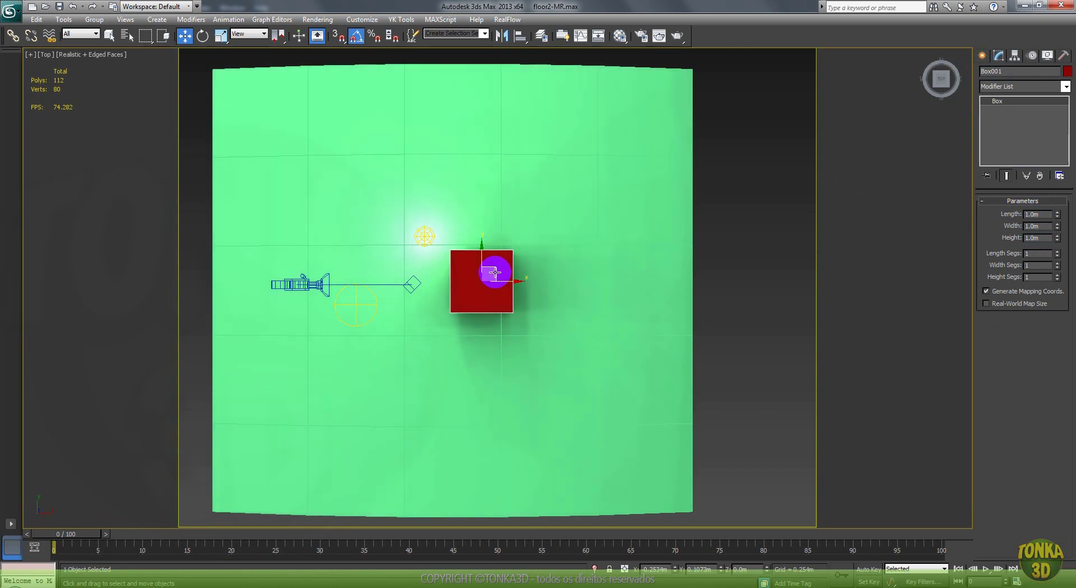
pyautogui.press('c')
pyautogui.moveTo(474, 220); pyautogui.dragTo(507, 224)
pyautogui.rightClick(504, 198)
pyautogui.click(518, 224)
pyautogui.rightClick(514, 200)
pyautogui.click(519, 203)
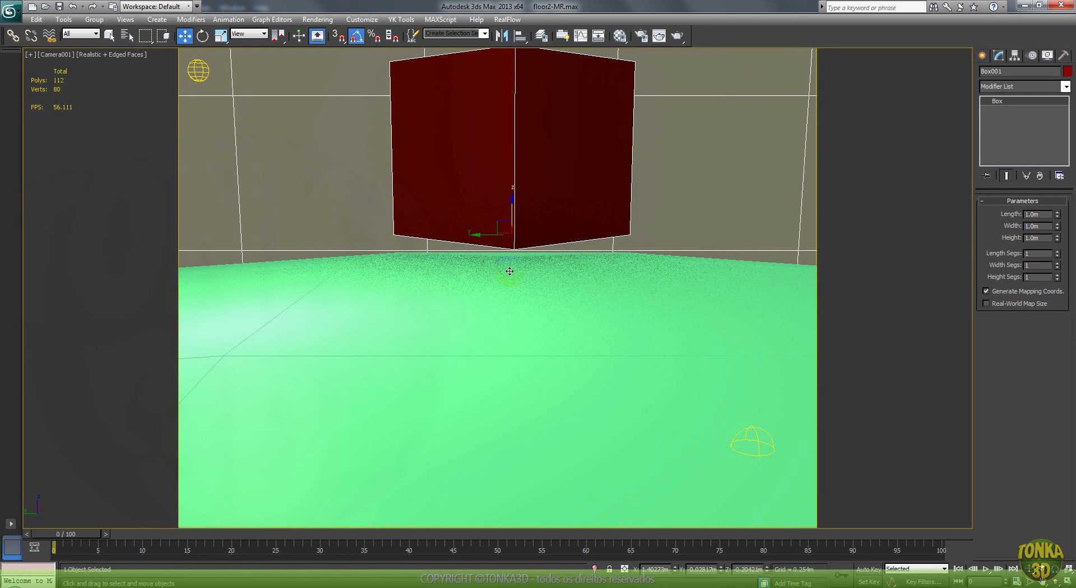
# Move the bent floor plane farther from the camera and adjust its height so it sits just beneath the box.
pyautogui.click(523, 297)
pyautogui.press('t')
pyautogui.moveTo(472, 292); pyautogui.dragTo(585, 284)
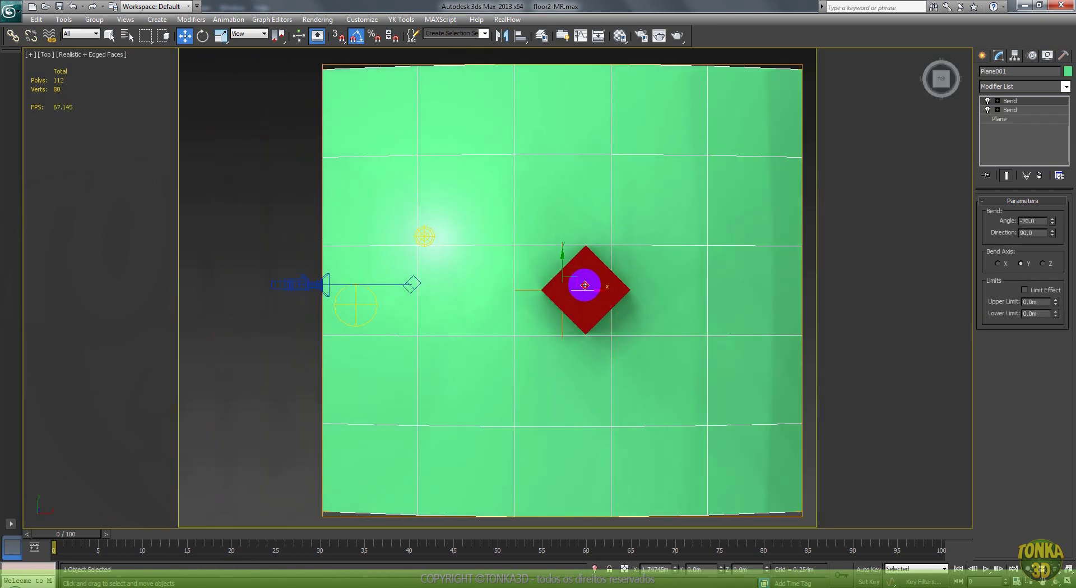
pyautogui.press('c')
pyautogui.moveTo(517, 222); pyautogui.dragTo(508, 242)
# Recolor the red box to match the white backdrop plane and render the camera view.
pyautogui.click(530, 161)
pyautogui.click(1068, 71)
pyautogui.click(636, 324)
pyautogui.click(595, 360)
pyautogui.click(574, 325)
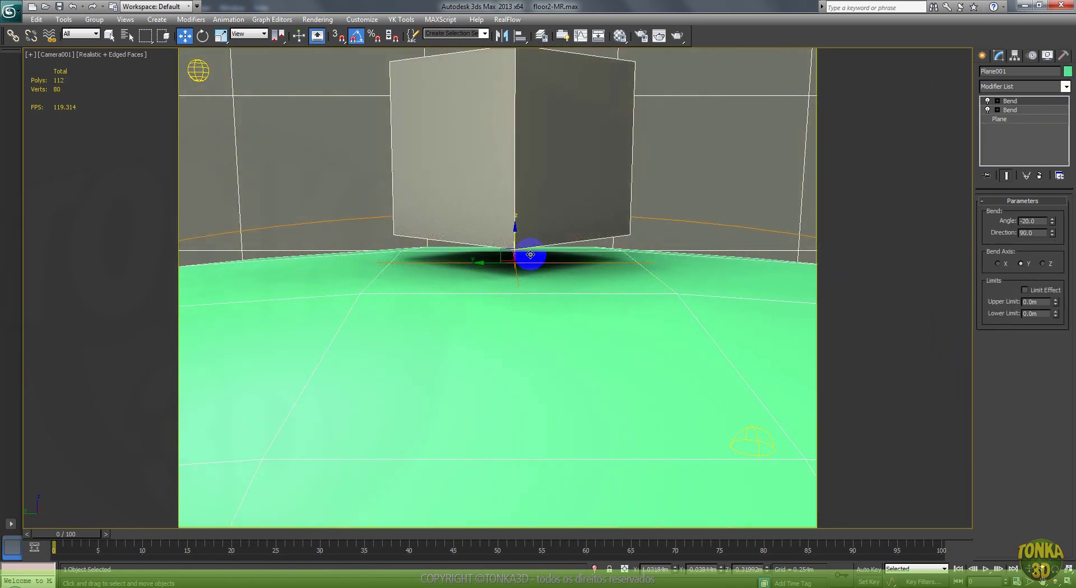
pyautogui.click(678, 37)
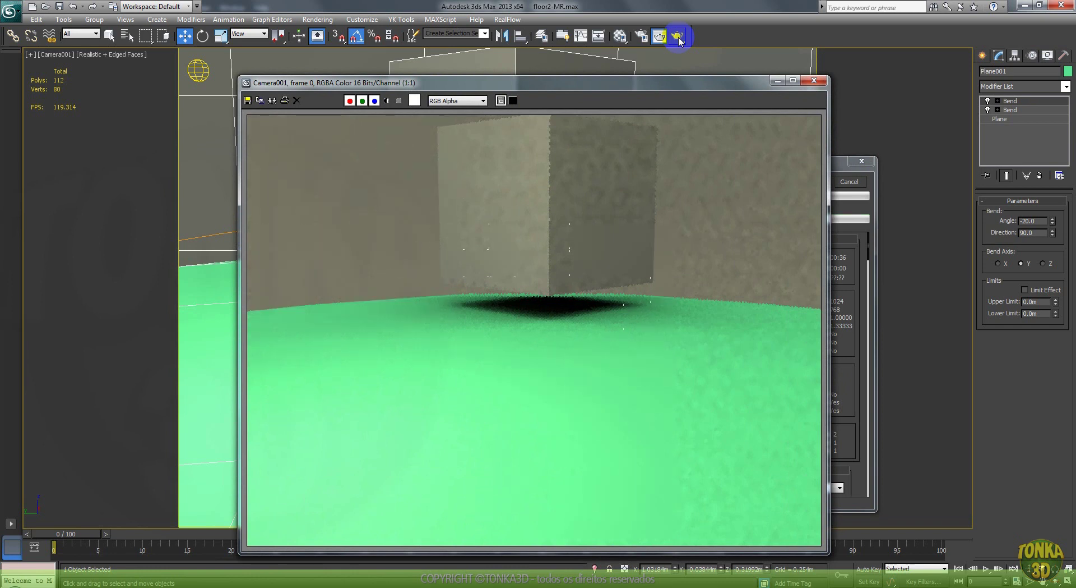
# Close the render, view the scene from above, and start merging from the ground materials' MentalRay folder.
pyautogui.click(814, 82)
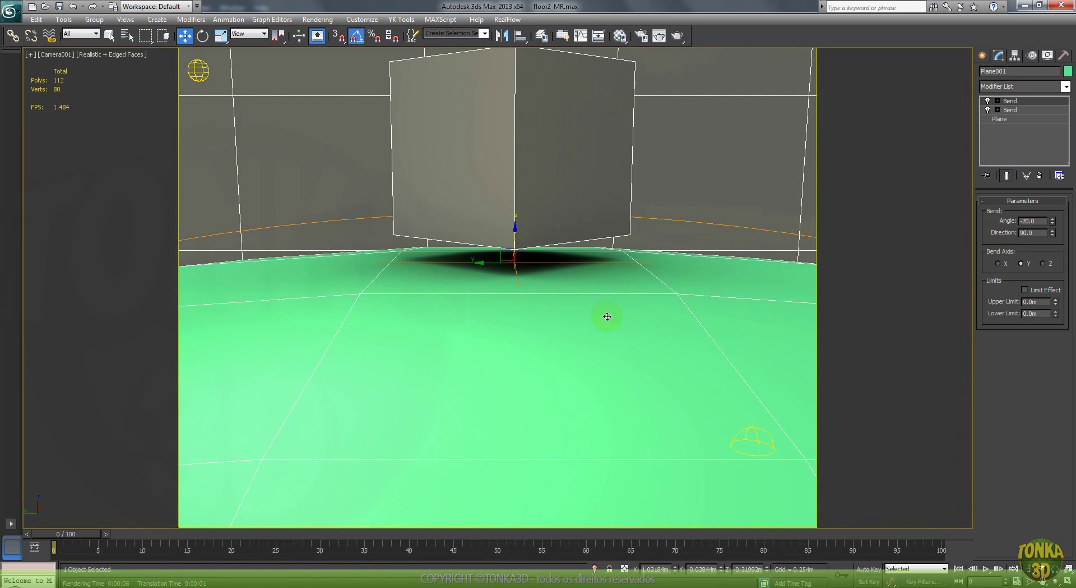
pyautogui.press('t')
pyautogui.moveTo(570, 314); pyautogui.dragTo(563, 325, button='middle')
pyautogui.click(11, 11)
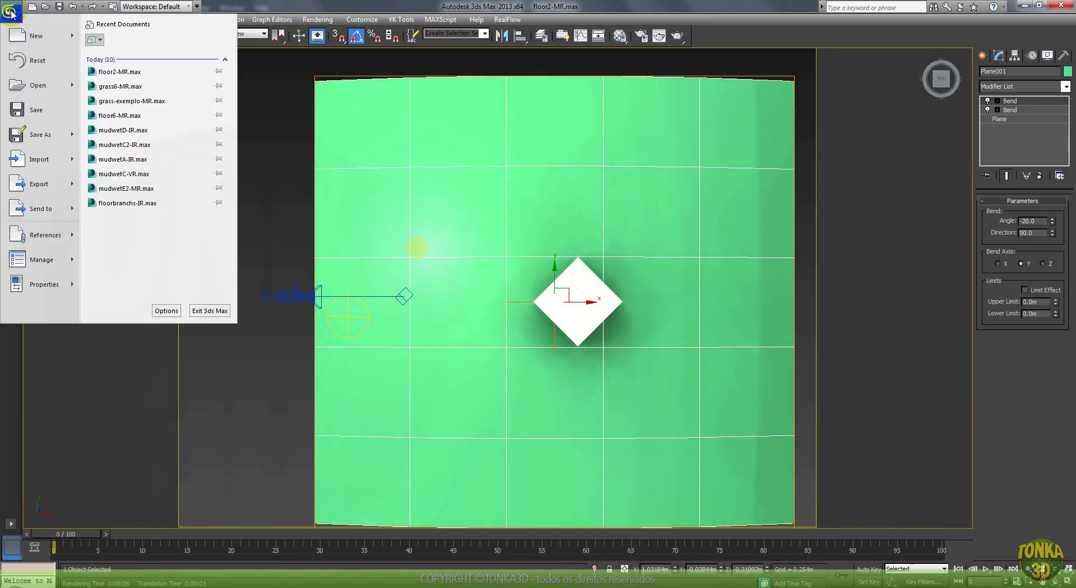
pyautogui.moveTo(39, 159)
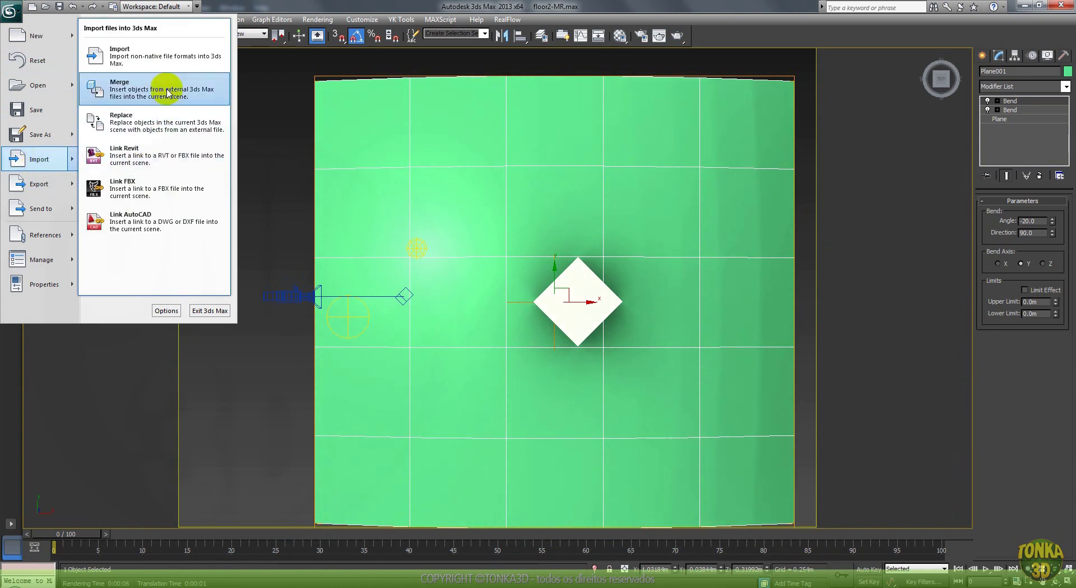
pyautogui.click(118, 85)
pyautogui.click(155, 27)
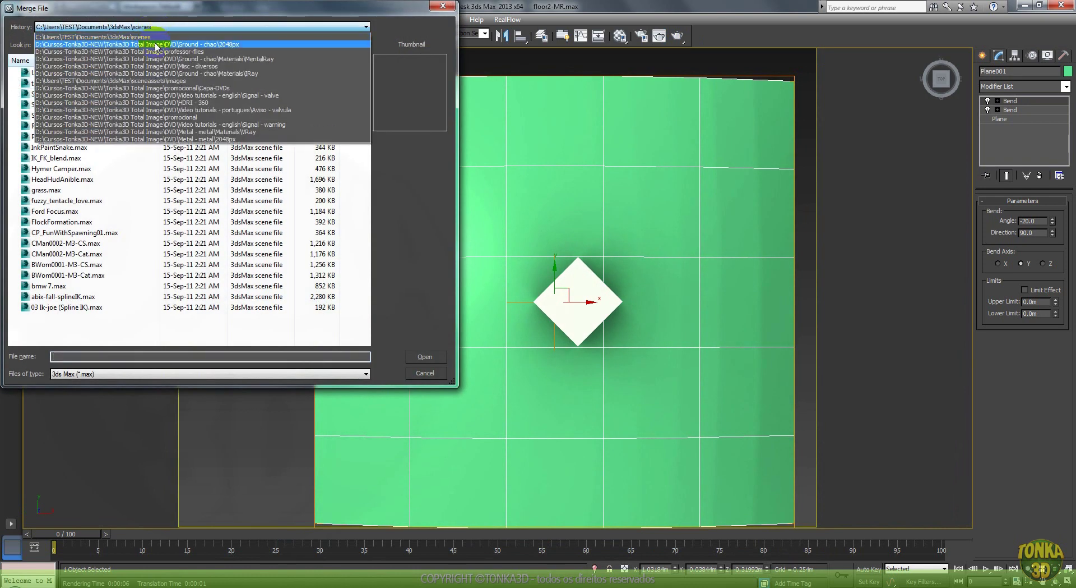
pyautogui.click(155, 43)
pyautogui.doubleClick(150, 84)
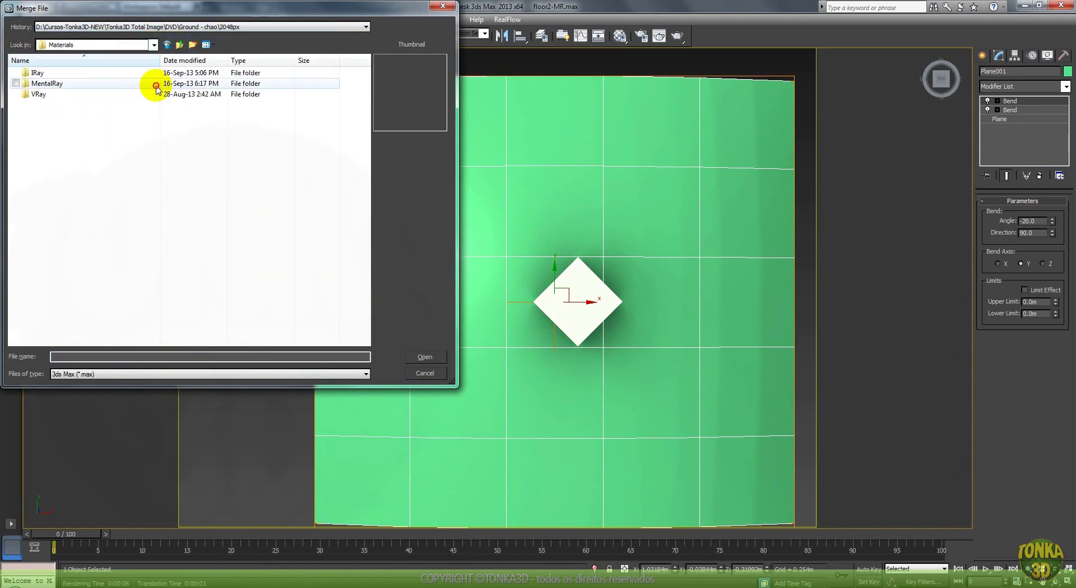
pyautogui.doubleClick(53, 79)
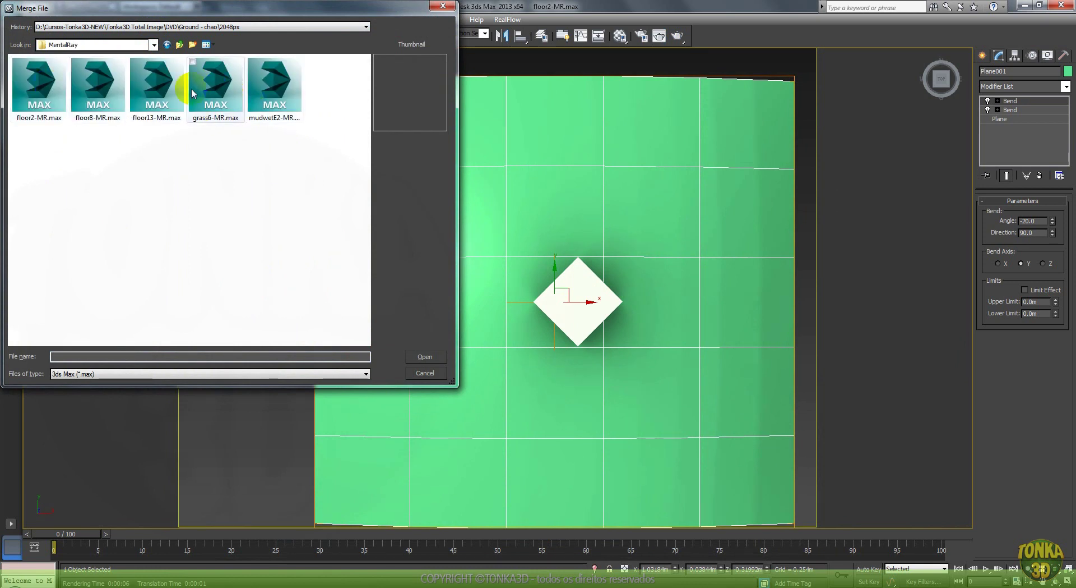
# Merge only the grass6 object from grass6-MR.max into the scene.
pyautogui.click(216, 85)
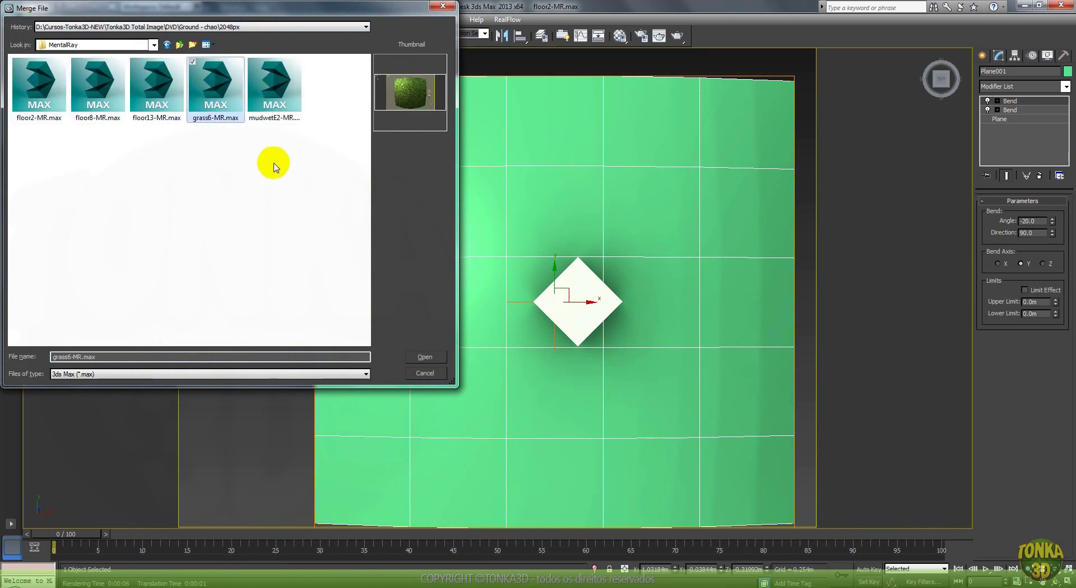
pyautogui.click(39, 90)
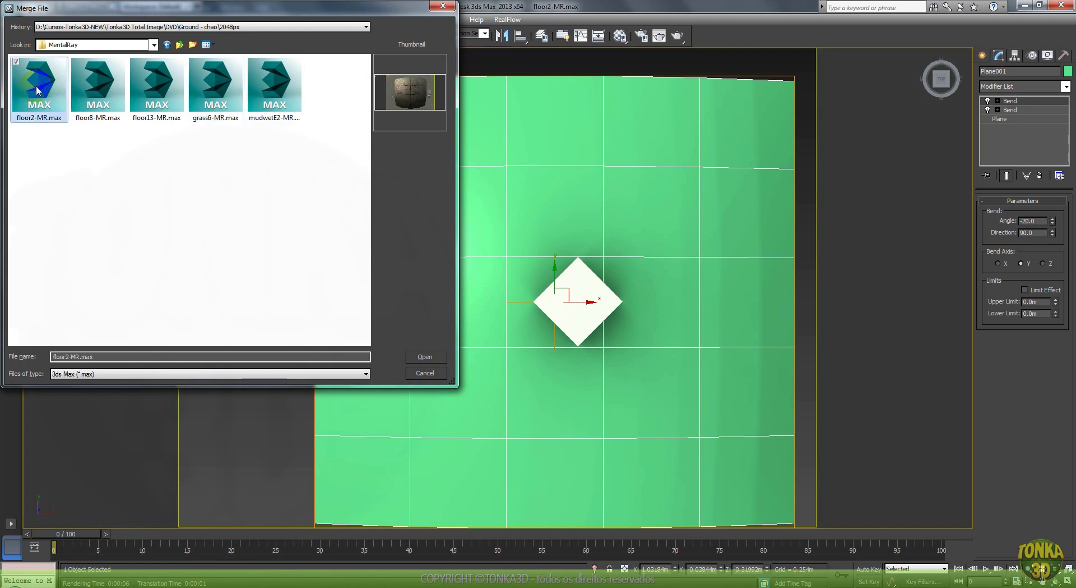
pyautogui.click(215, 102)
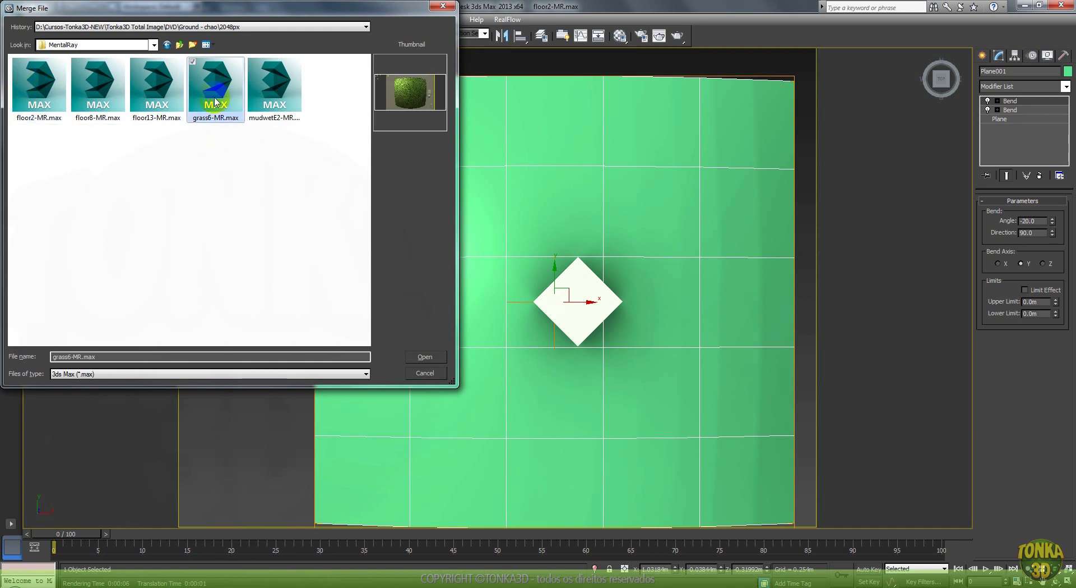
pyautogui.click(425, 357)
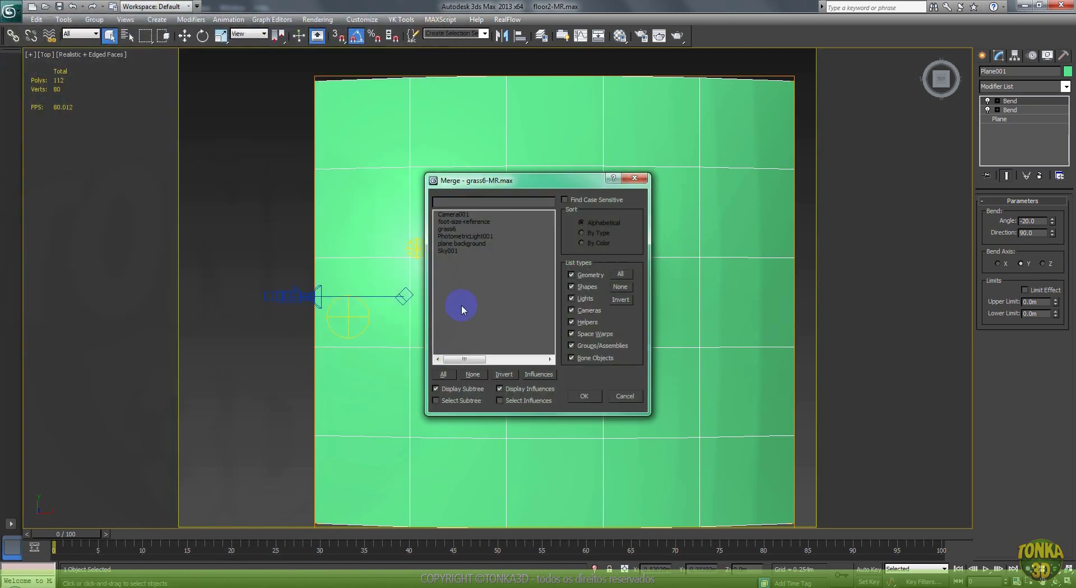
pyautogui.click(449, 229)
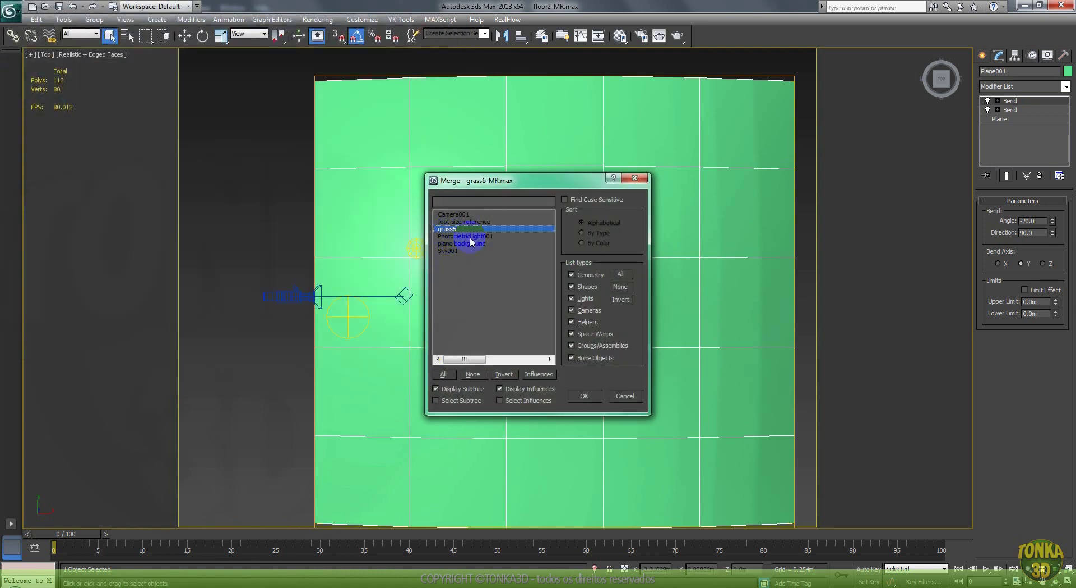
pyautogui.click(584, 406)
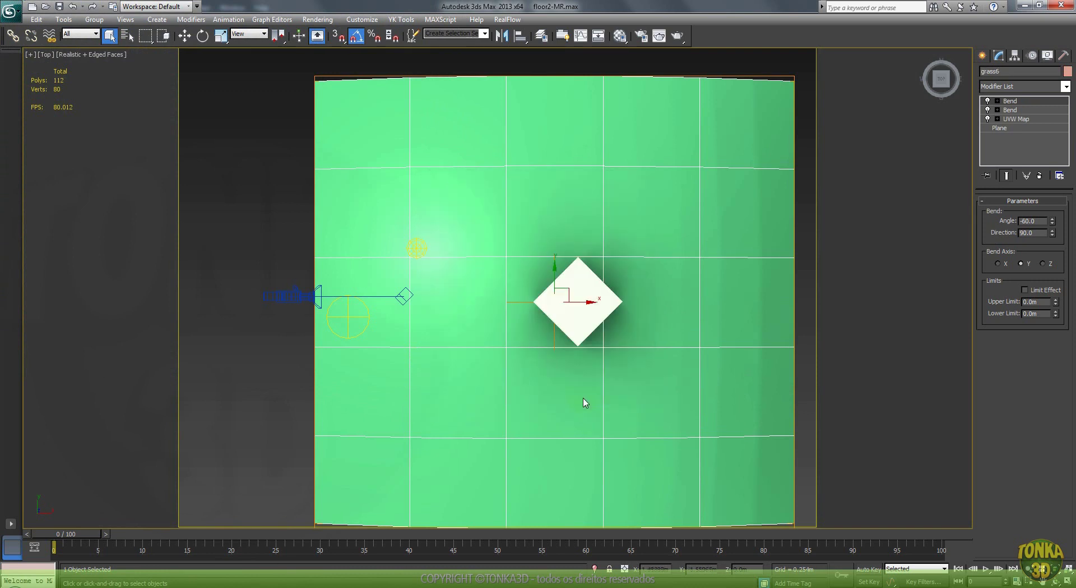
# Rotate the merged grass6 plane so it lies flat above the floor instead of facing the camera.
pyautogui.rightClick(435, 314)
pyautogui.click(460, 324)
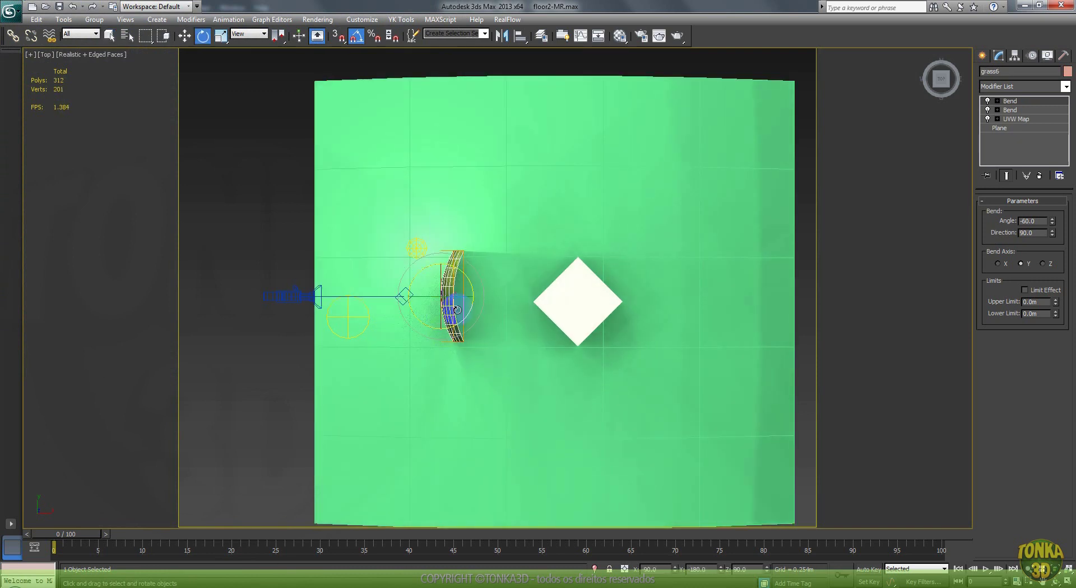
pyautogui.scroll(5, 397, 312)
pyautogui.moveTo(344, 311); pyautogui.dragTo(390, 308)
pyautogui.rightClick(390, 308)
pyautogui.press('c')
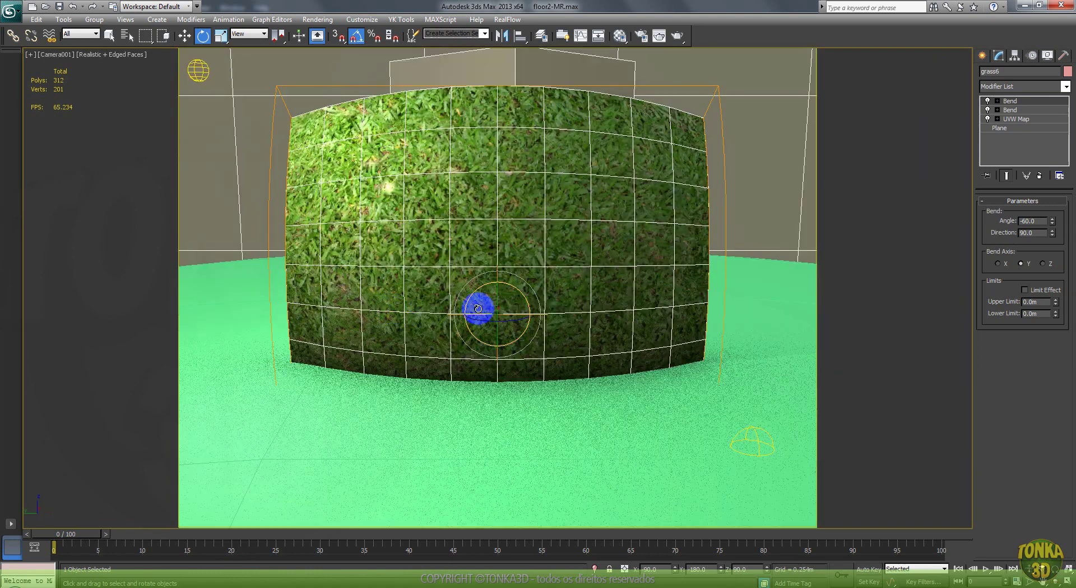
pyautogui.moveTo(497, 303); pyautogui.dragTo(502, 252)
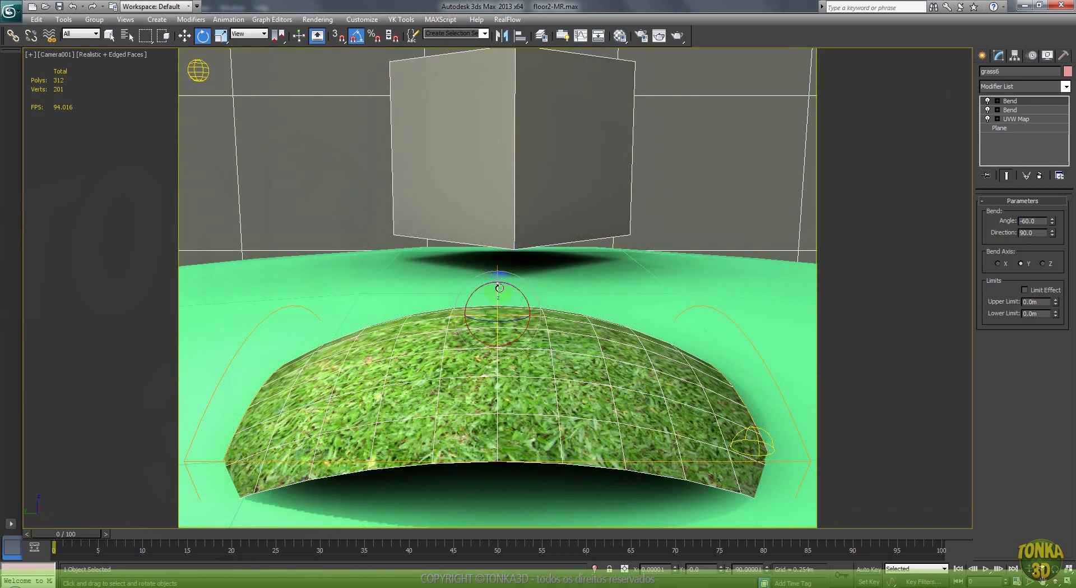
pyautogui.rightClick(495, 289)
# Turn off both Bend modifiers on the grass6 plane to flatten it.
pyautogui.click(989, 102)
pyautogui.click(988, 101)
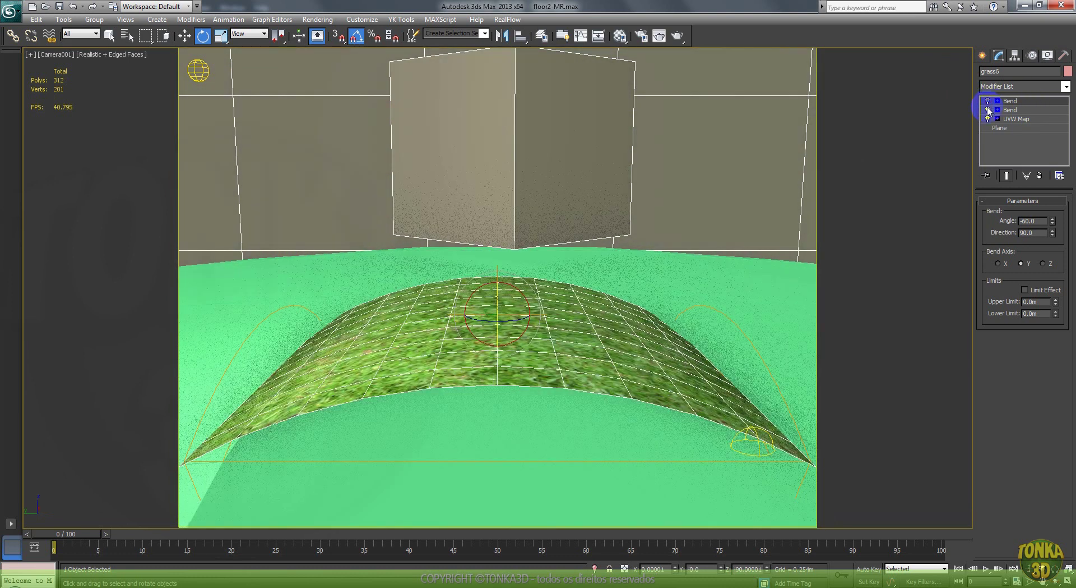
pyautogui.click(988, 110)
# Sample the grass6 material from the merged plane into the first material slot and assign it to the floor plane.
pyautogui.press('t')
pyautogui.scroll(-2, 502, 319)
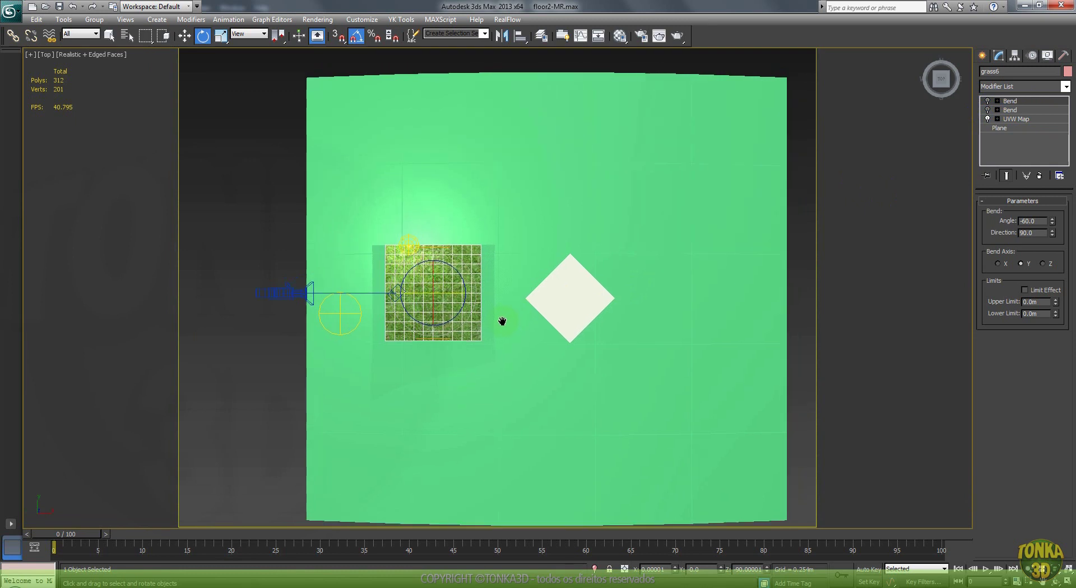
pyautogui.scroll(3, 480, 279)
pyautogui.press('m')
pyautogui.click(49, 215)
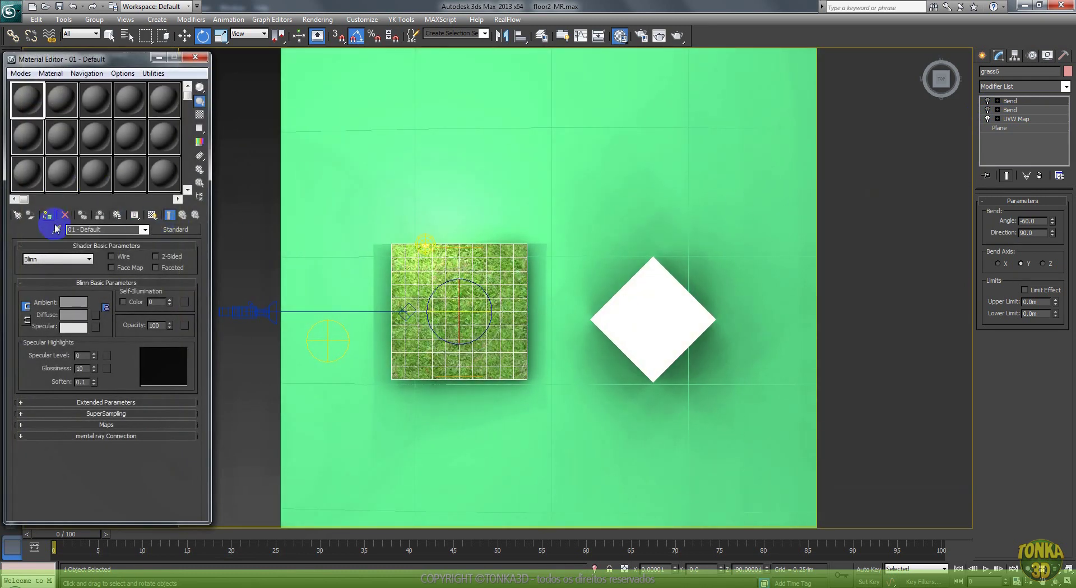
pyautogui.click(453, 304)
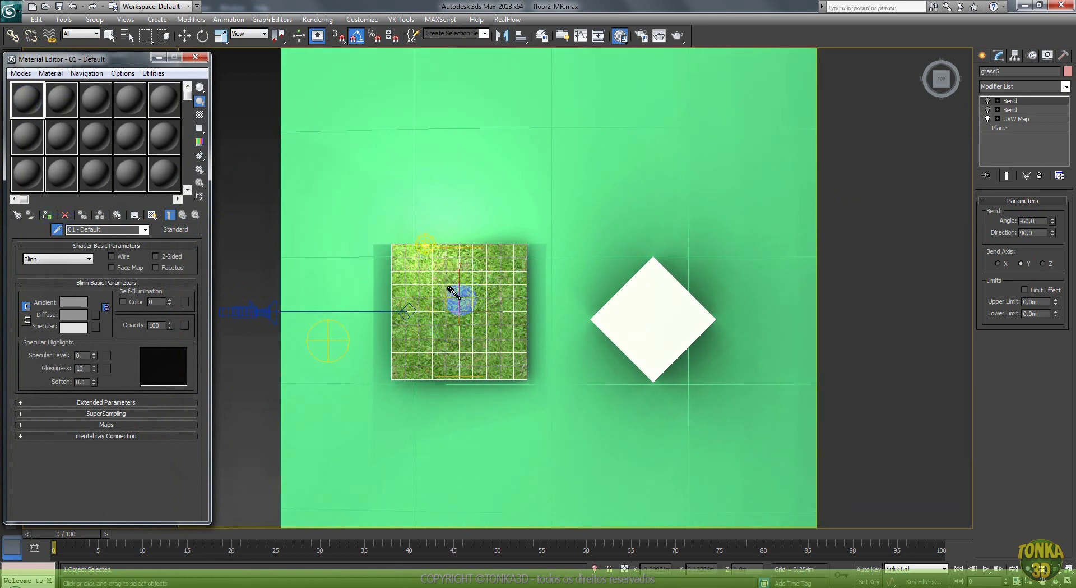
pyautogui.moveTo(29, 104); pyautogui.dragTo(317, 131)
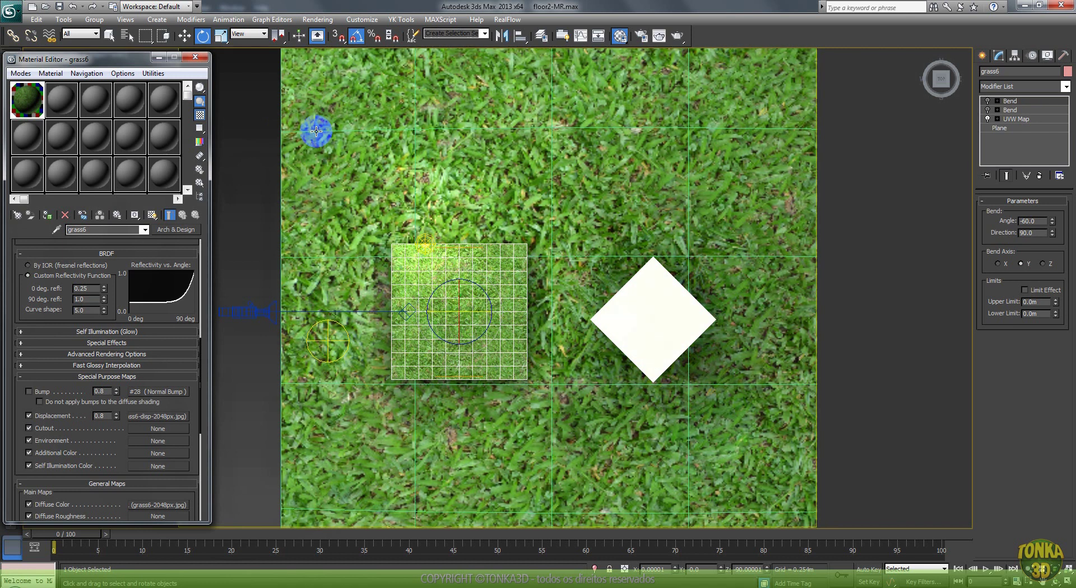
# Copy the grass6 plane's UVW Map modifier onto the floor plane so both share the same texture scale.
pyautogui.moveTo(344, 196); pyautogui.dragTo(367, 203, button='middle')
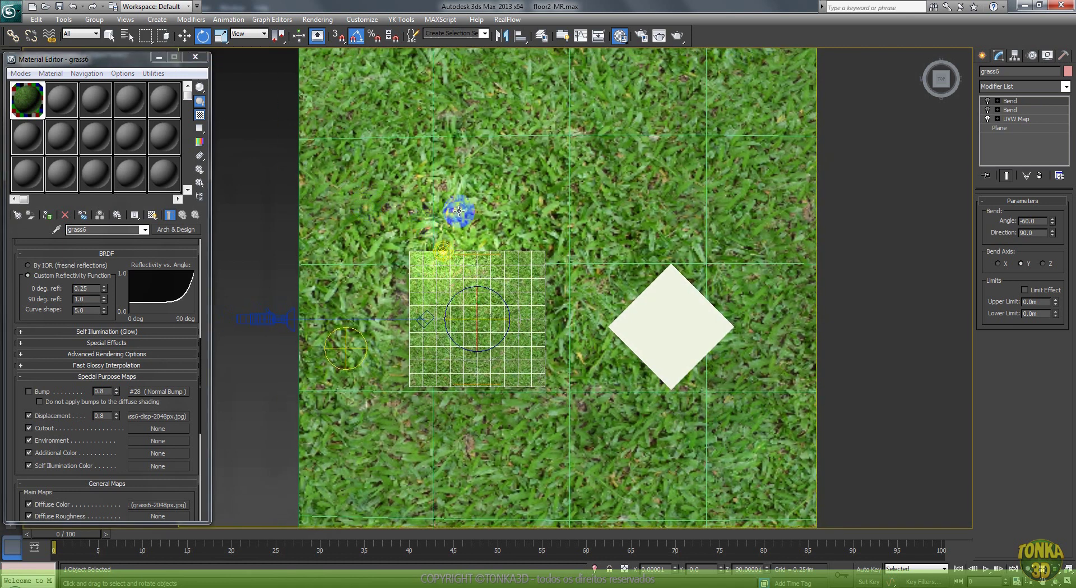
pyautogui.moveTo(459, 211); pyautogui.dragTo(368, 217, button='middle')
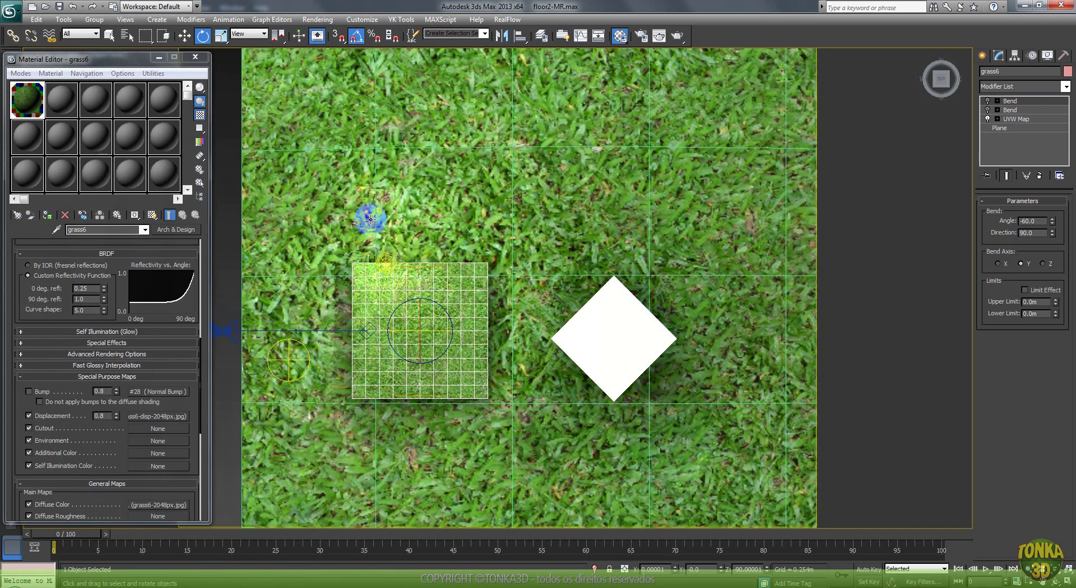
pyautogui.moveTo(440, 296); pyautogui.dragTo(507, 291, button='middle')
pyautogui.scroll(3, 513, 289)
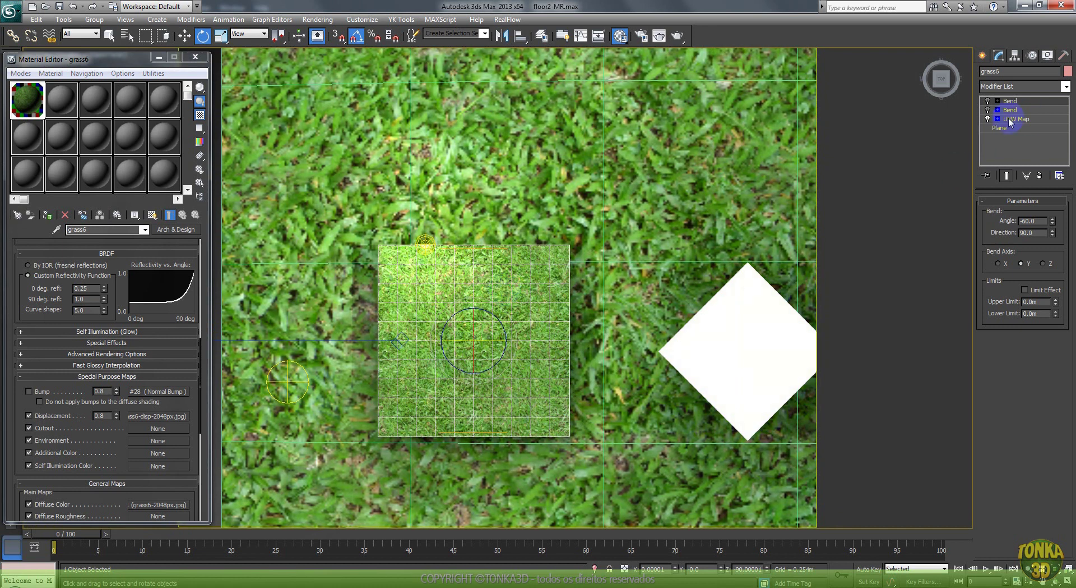
pyautogui.moveTo(972, 125); pyautogui.dragTo(546, 133)
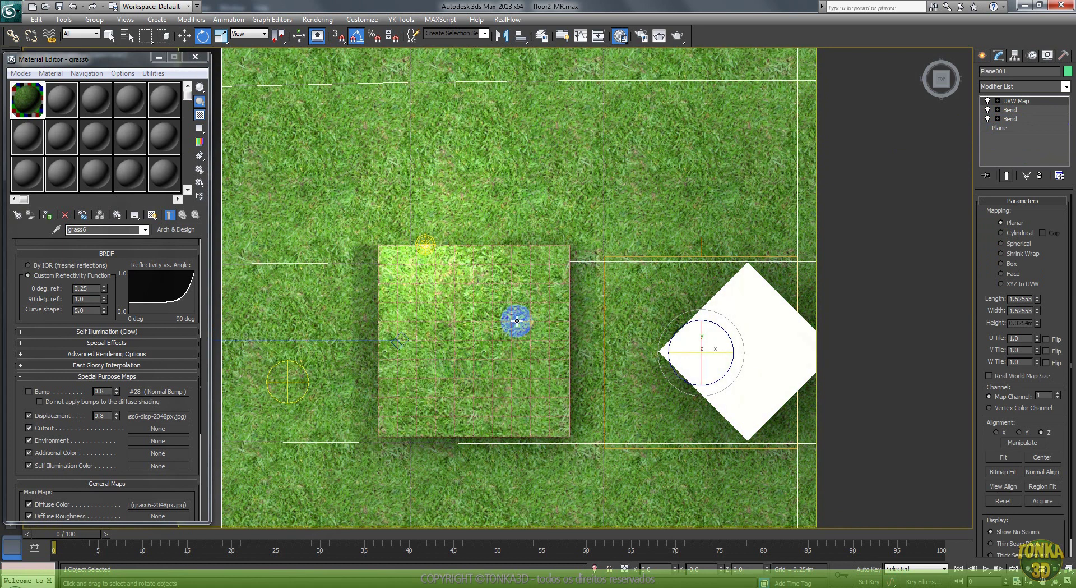
# Move the grass6 reference plane over one of the floor plane's grid cells so their edges line up.
pyautogui.click(496, 330)
pyautogui.moveTo(538, 307); pyautogui.dragTo(438, 276, button='middle')
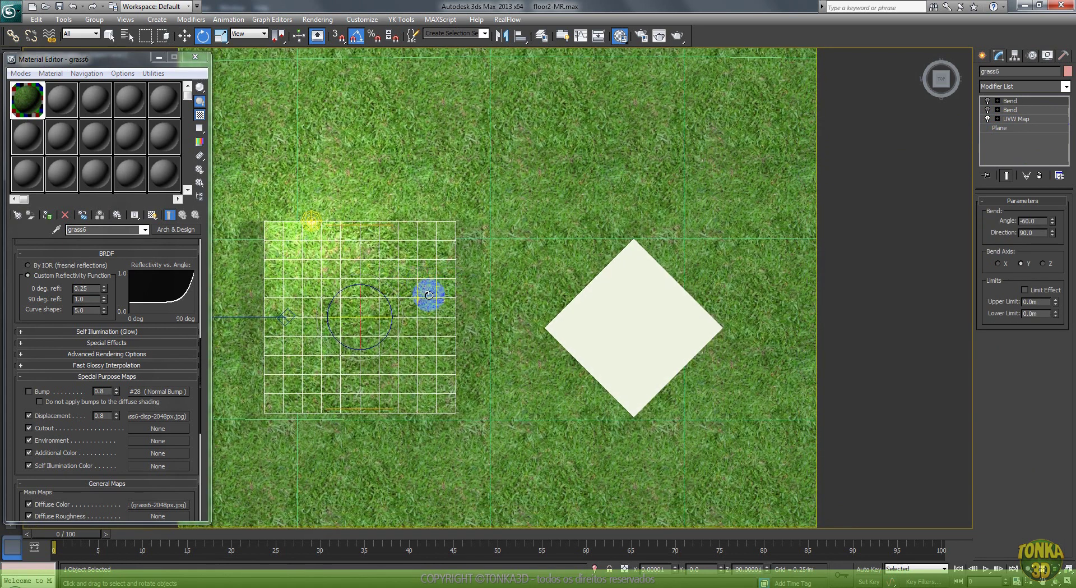
pyautogui.rightClick(488, 267)
pyautogui.click(516, 275)
pyautogui.click(563, 304)
pyautogui.moveTo(598, 315); pyautogui.dragTo(588, 303)
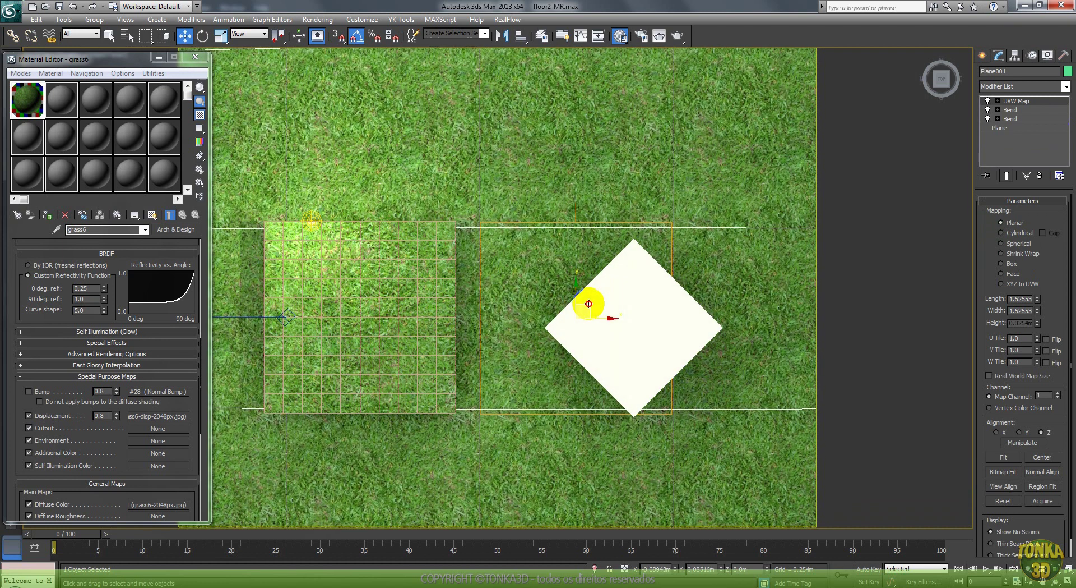
pyautogui.hotkey('ctrl', 'z')
pyautogui.moveTo(428, 313); pyautogui.dragTo(458, 320)
# Set the floor plane's base segments to 51 in length and 60 in width.
pyautogui.click(660, 227)
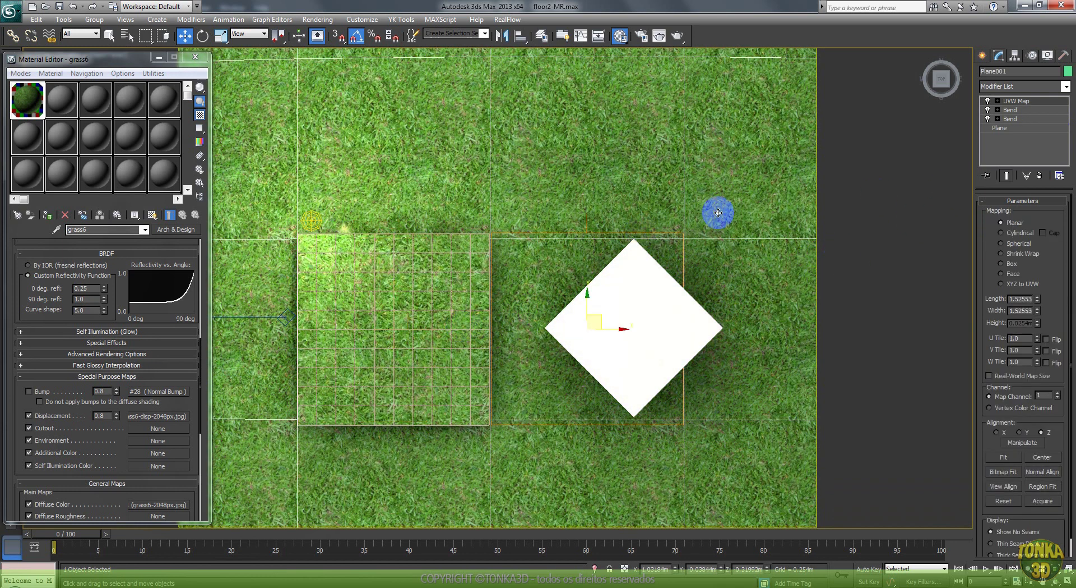
pyautogui.click(1004, 128)
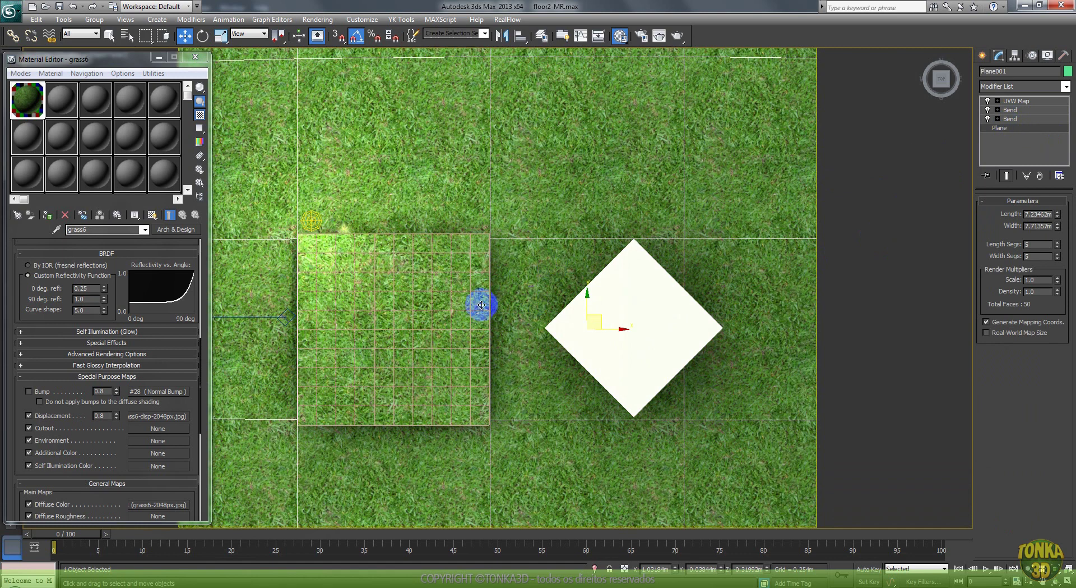
pyautogui.scroll(-5, 586, 300)
pyautogui.scroll(2, 563, 178)
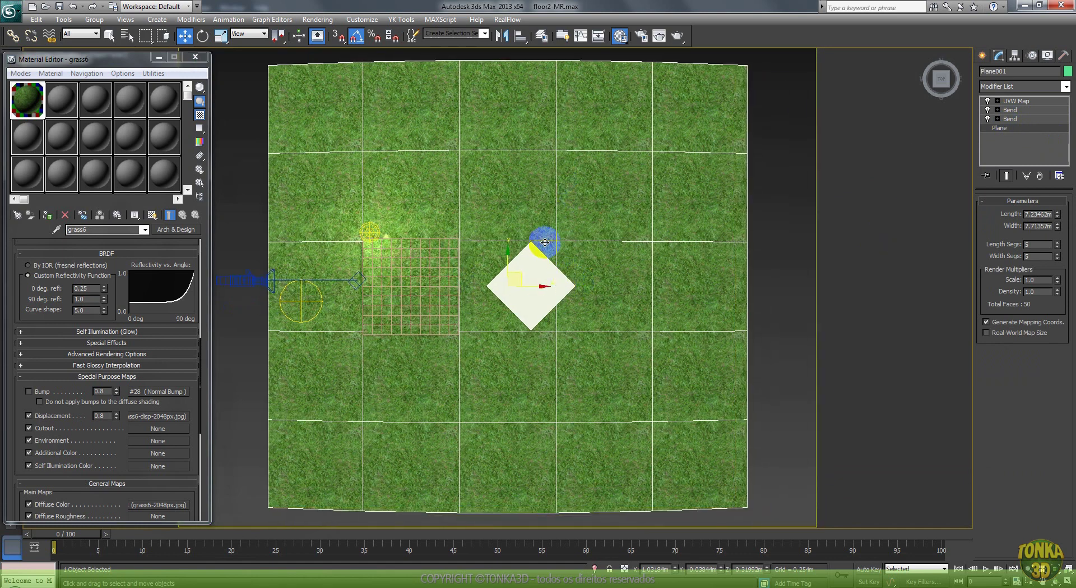
pyautogui.scroll(3, 427, 302)
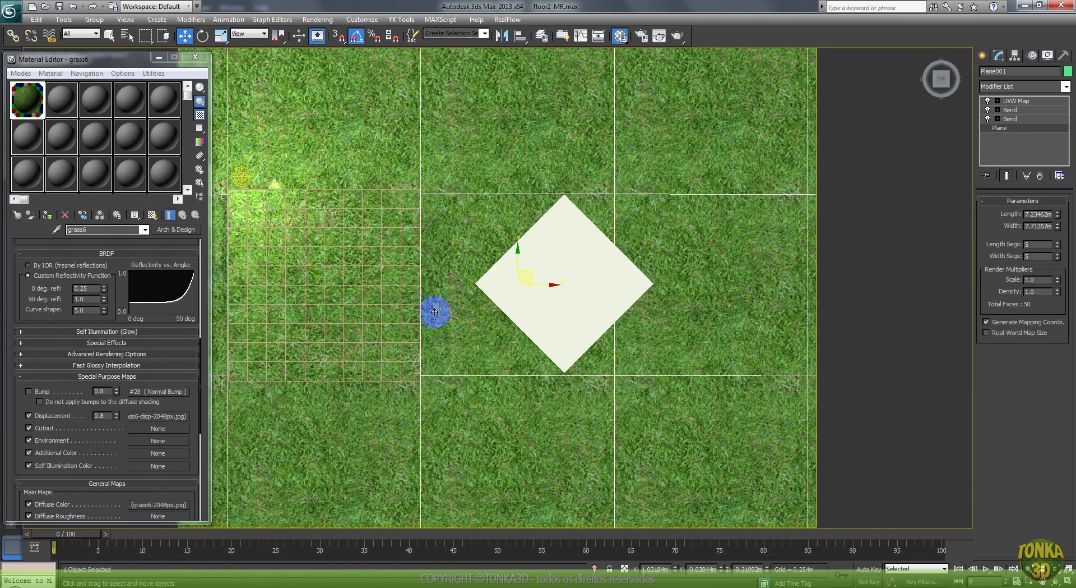
pyautogui.moveTo(435, 312); pyautogui.dragTo(505, 315, button='middle')
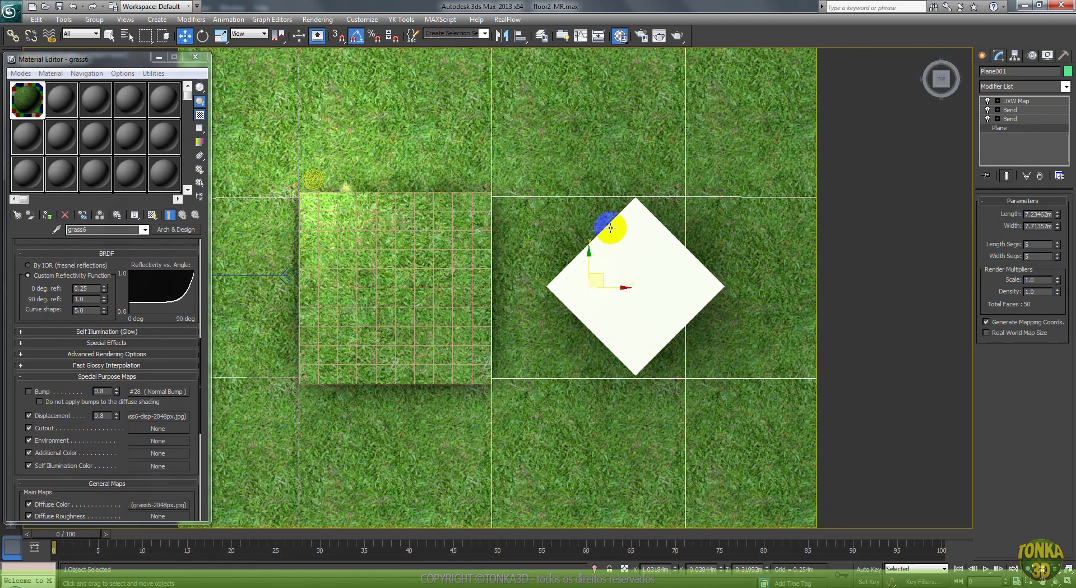
pyautogui.moveTo(1059, 257)
pyautogui.mouseDown()
pyautogui.moveTo(1035, 120)
pyautogui.moveTo(1033, 312)
pyautogui.moveTo(1010, 73)
pyautogui.moveTo(1021, 231)
pyautogui.moveTo(1057, 204)
pyautogui.moveTo(1054, 68)
pyautogui.moveTo(1036, 472)
pyautogui.moveTo(1019, 385)
pyautogui.mouseUp()
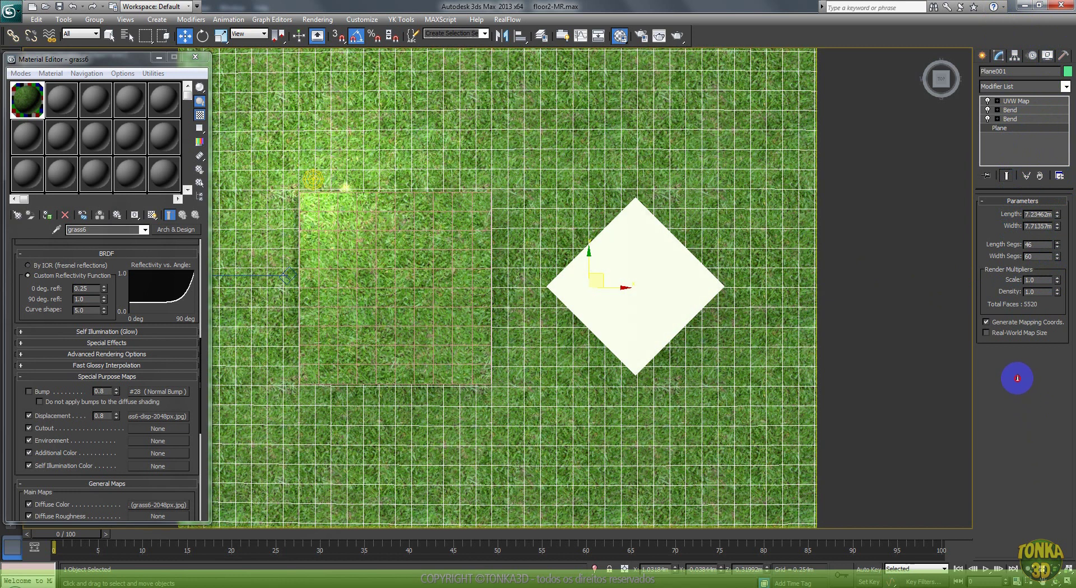
pyautogui.moveTo(1017, 377); pyautogui.dragTo(1018, 323)
# Set the floor plane's length and width to 7 m each and nudge the plane slightly along X.
pyautogui.moveTo(1040, 247); pyautogui.dragTo(930, 257)
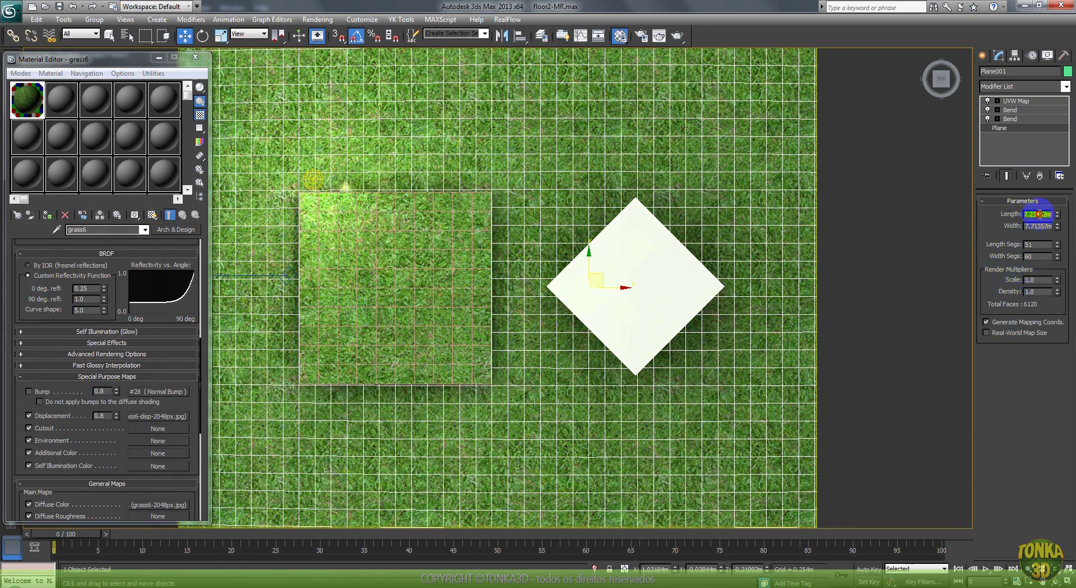
pyautogui.write('7')
pyautogui.click(1038, 226)
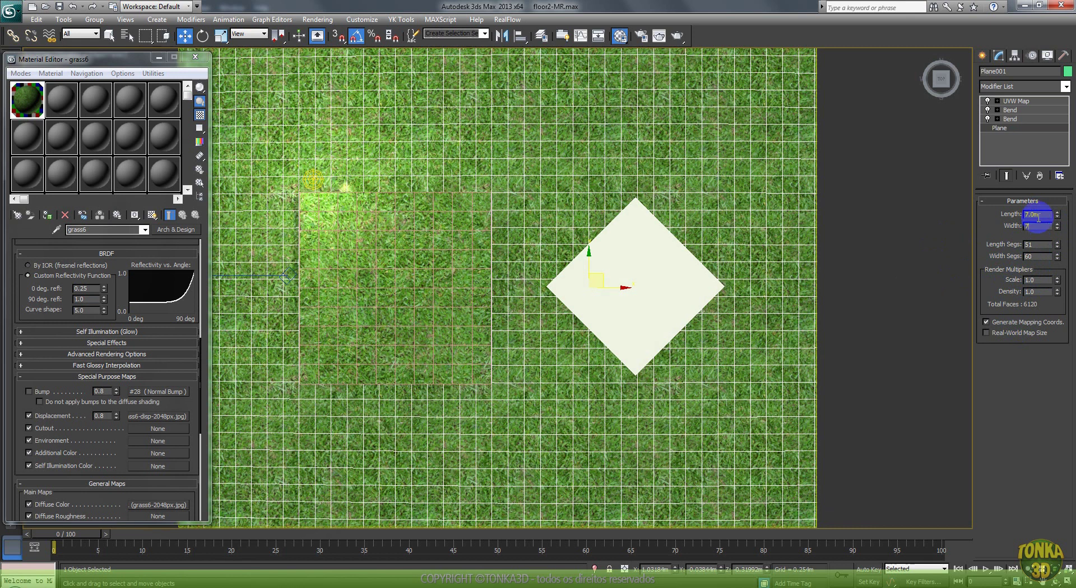
pyautogui.press('Return')
pyautogui.moveTo(605, 275); pyautogui.dragTo(610, 276)
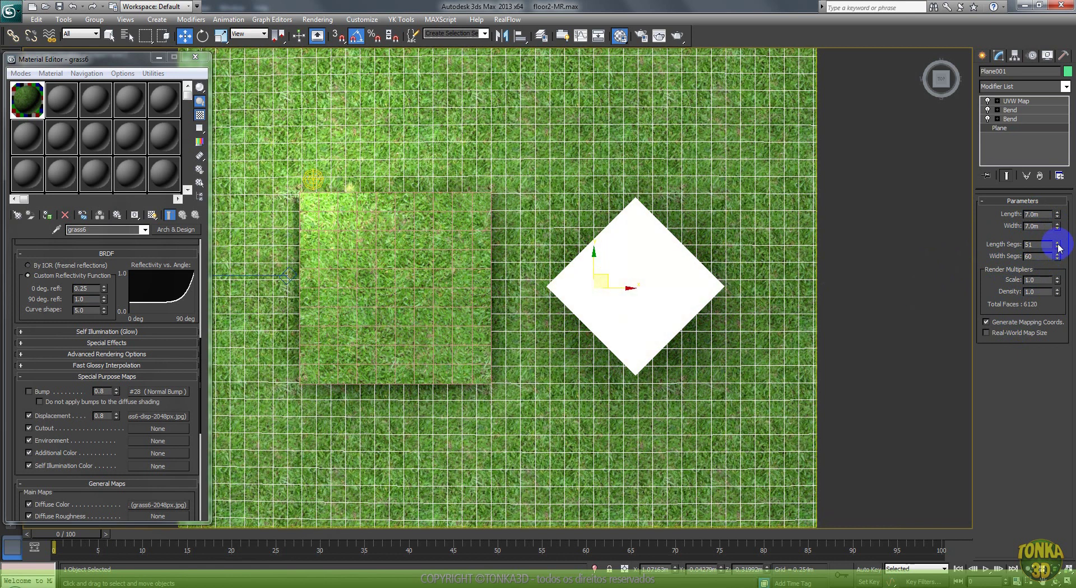
# Set the floor plane's base segments to 50 in length and 50 in width, nudging the plane slightly to check the grid.
pyautogui.click(1058, 243)
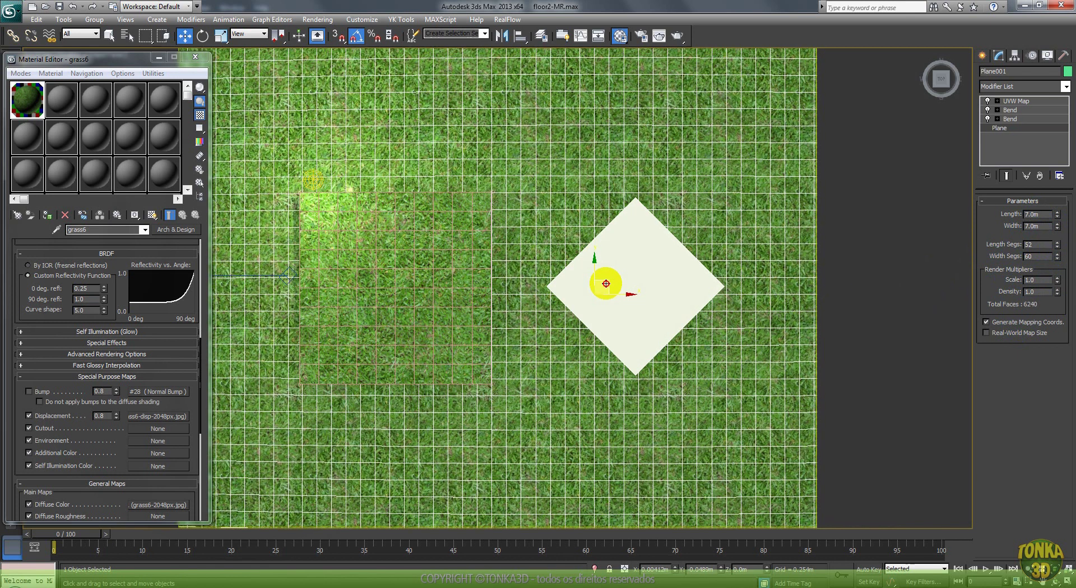
pyautogui.moveTo(606, 283); pyautogui.dragTo(607, 283)
pyautogui.click(1058, 246)
pyautogui.click(1058, 247)
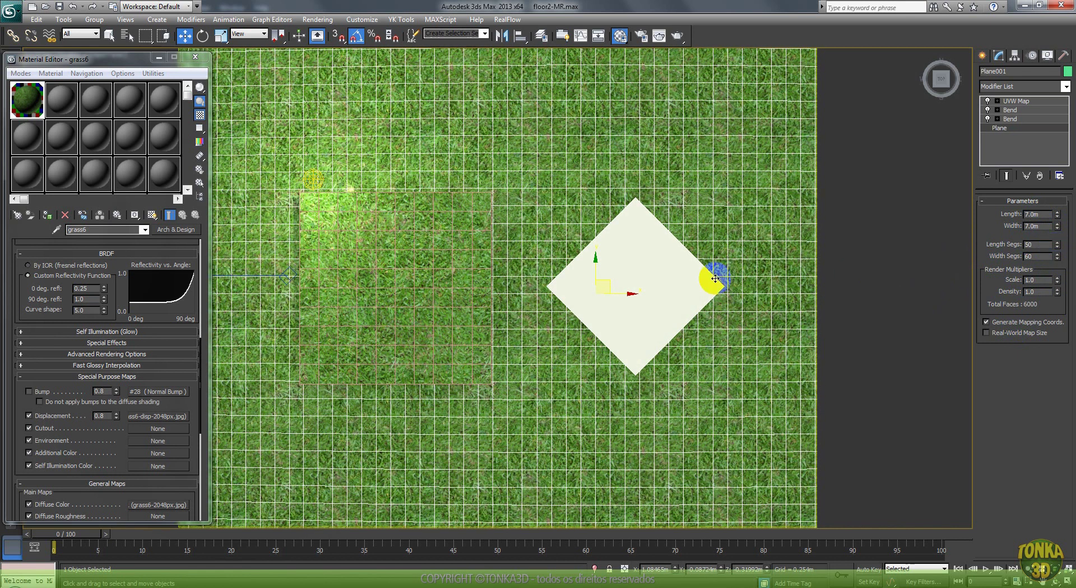
pyautogui.moveTo(607, 280); pyautogui.dragTo(604, 281)
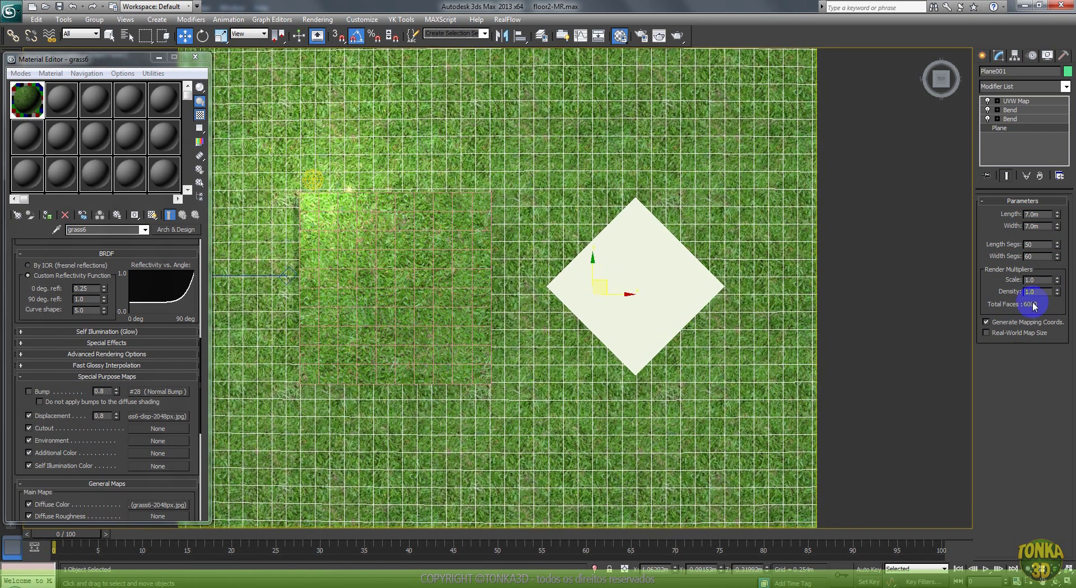
pyautogui.moveTo(1043, 255); pyautogui.dragTo(955, 251)
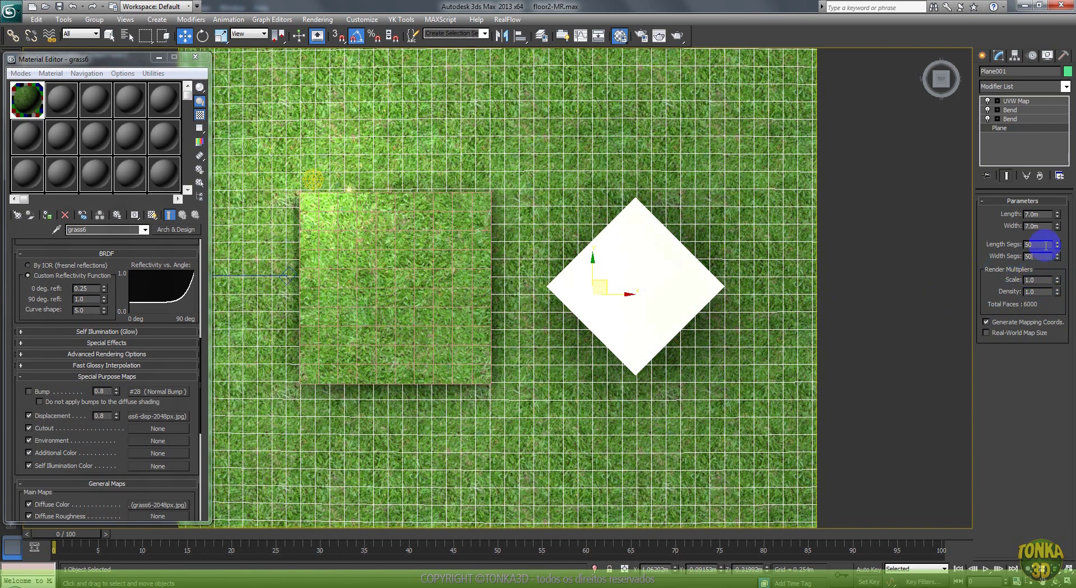
pyautogui.click(1038, 245)
pyautogui.moveTo(606, 282); pyautogui.dragTo(609, 285)
# Delete the grass6 reference plane lying on the floor.
pyautogui.moveTo(537, 332); pyautogui.dragTo(566, 338, button='middle')
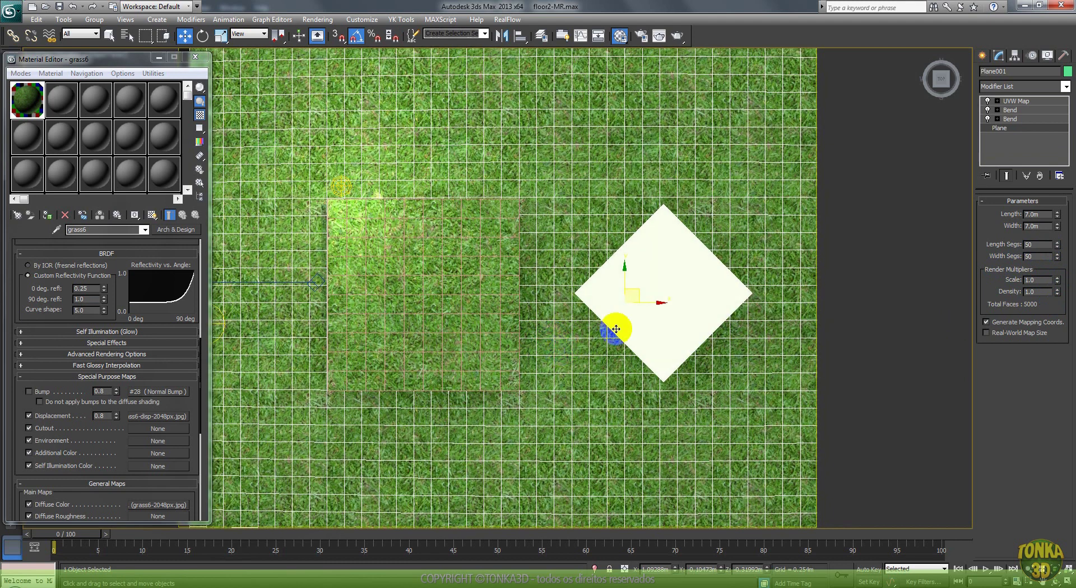
pyautogui.scroll(-3, 612, 367)
pyautogui.scroll(1, 609, 364)
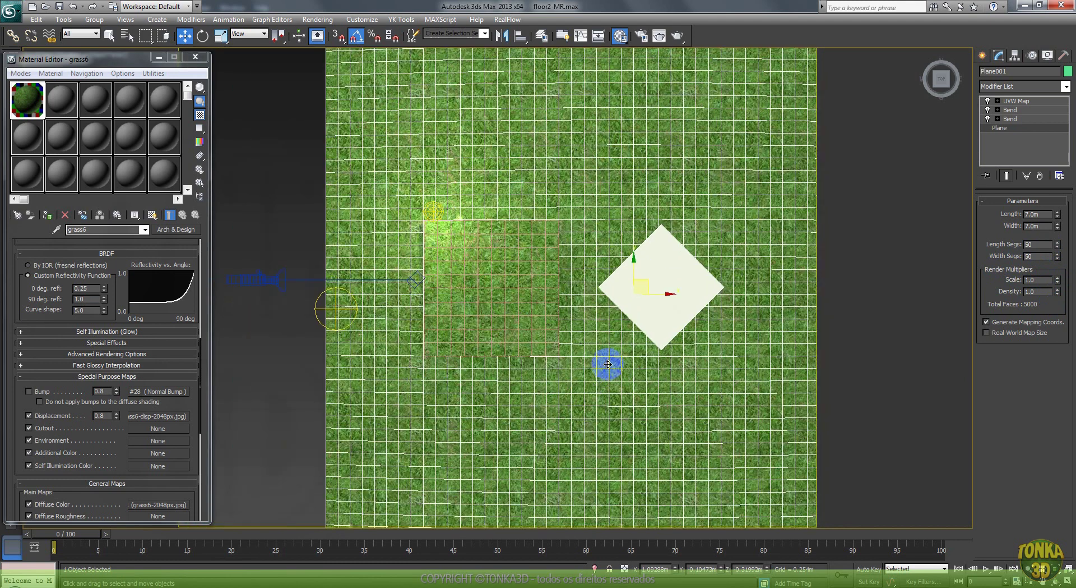
pyautogui.click(494, 316)
pyautogui.press('Delete')
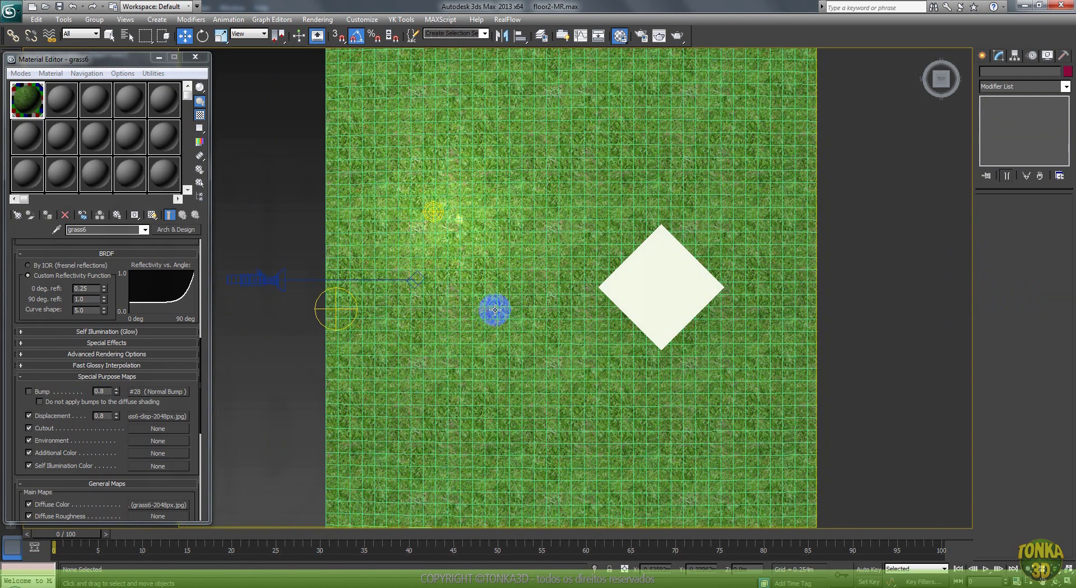
# Select the floor plane and, in the camera view, set the angle of its X-axis Bend modifier to 24.5.
pyautogui.click(512, 338)
pyautogui.moveTo(664, 293); pyautogui.dragTo(619, 289)
pyautogui.rightClick(619, 290)
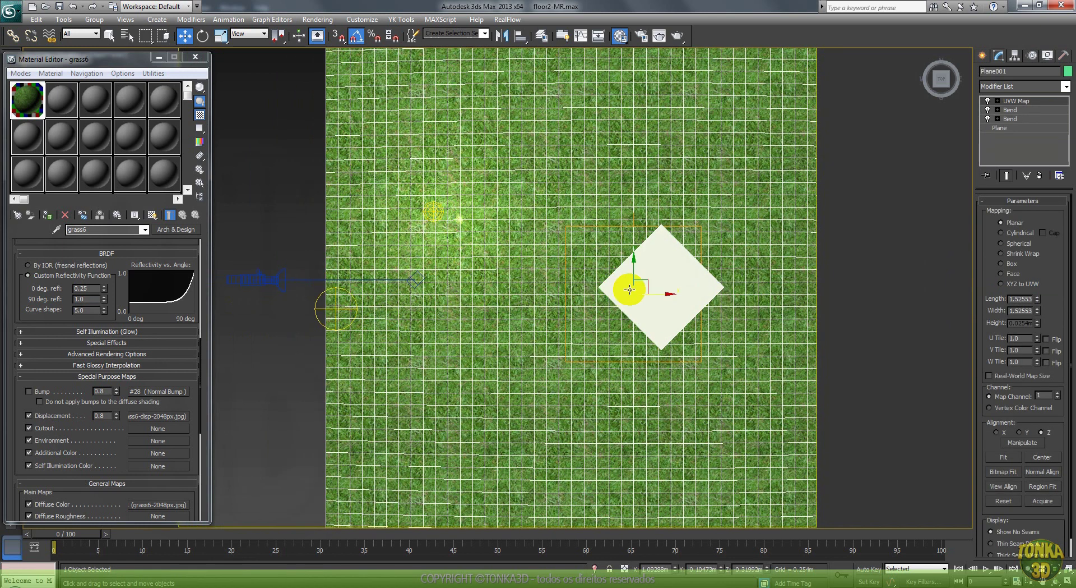
pyautogui.press('c')
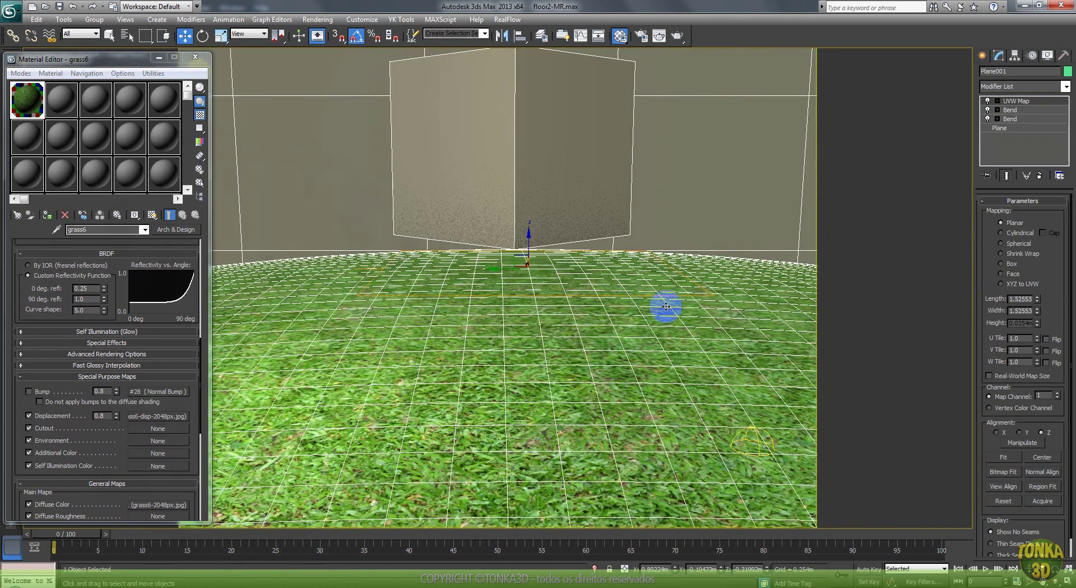
pyautogui.moveTo(138, 59); pyautogui.dragTo(65, 64)
pyautogui.click(547, 265)
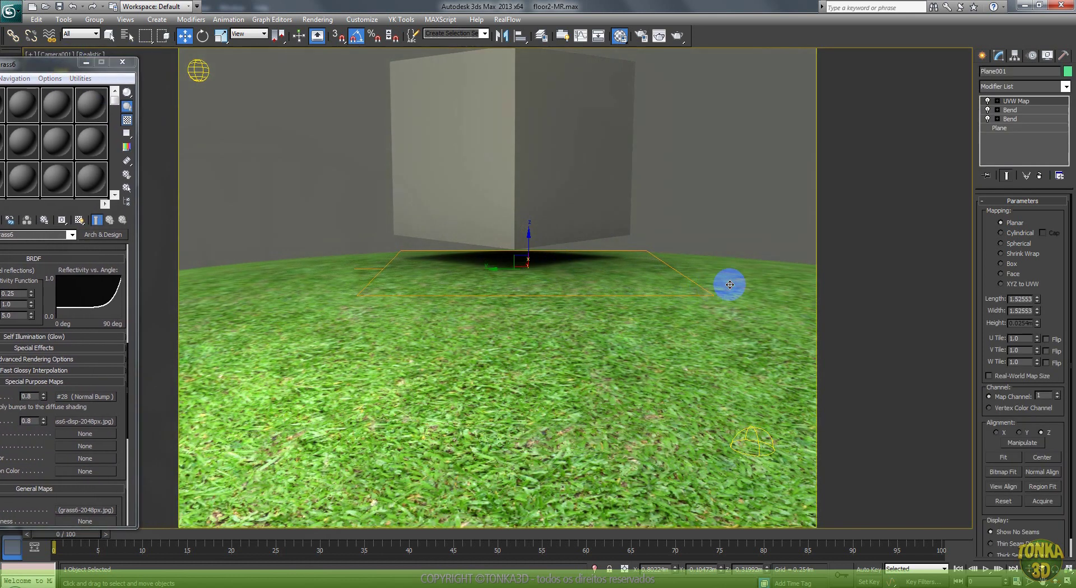
pyautogui.click(1015, 118)
pyautogui.moveTo(1053, 227); pyautogui.dragTo(1053, 248)
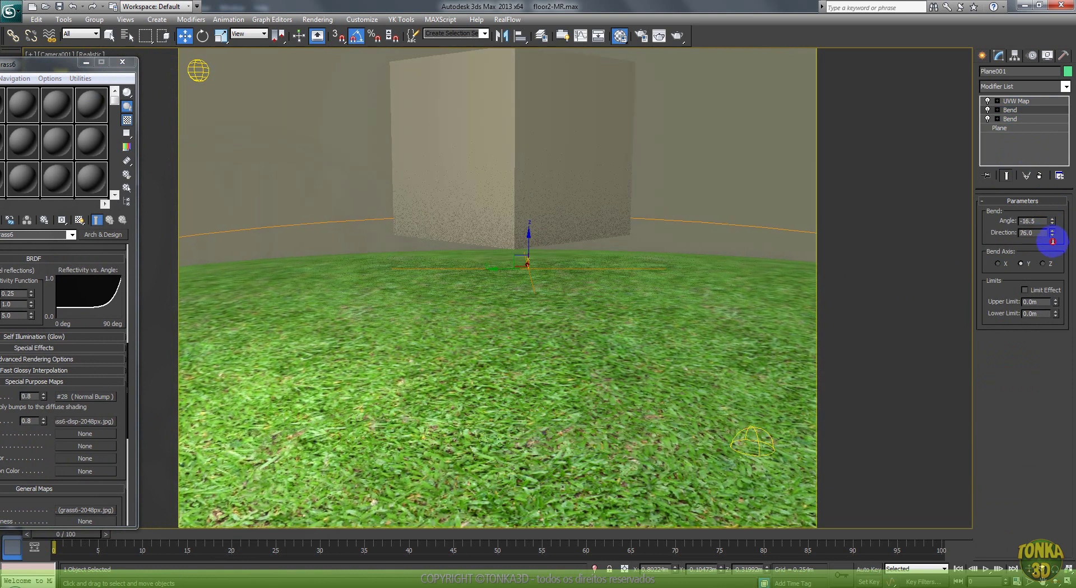
pyautogui.click(1016, 118)
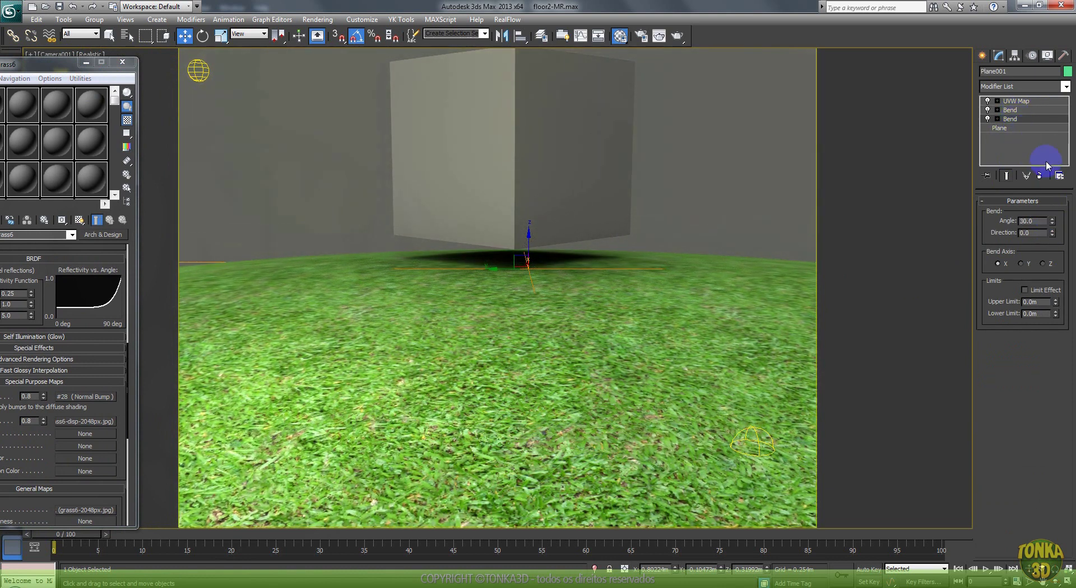
pyautogui.moveTo(1054, 227); pyautogui.dragTo(1043, 232)
# Move the floor plane slightly in the positive X direction in the top view and return to the camera view.
pyautogui.press('t')
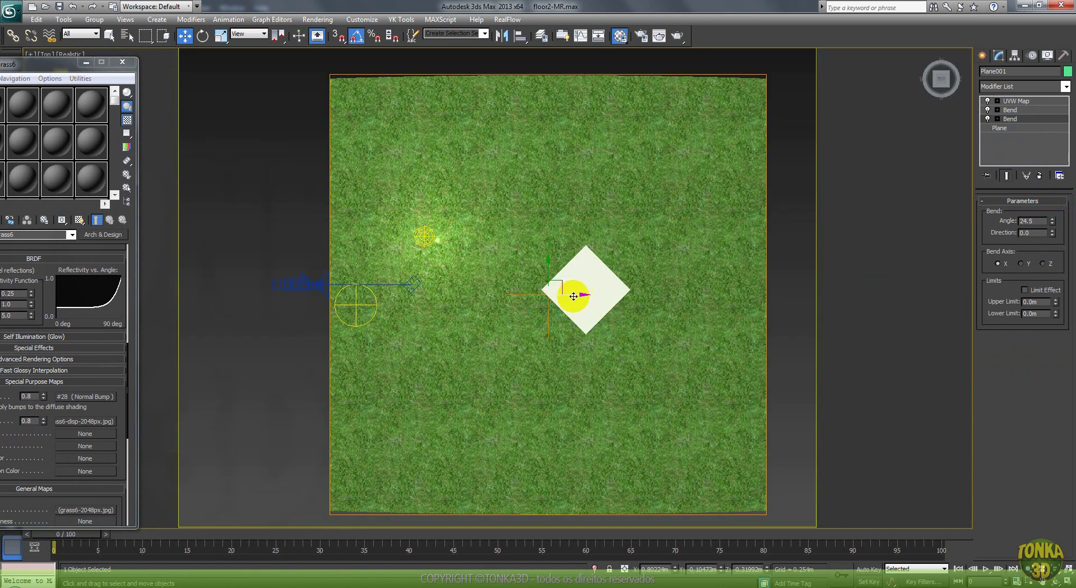
pyautogui.keyDown('alt'); pyautogui.moveTo(528, 379); pyautogui.dragTo(542, 236, button='middle'); pyautogui.keyUp('alt')
pyautogui.press('t')
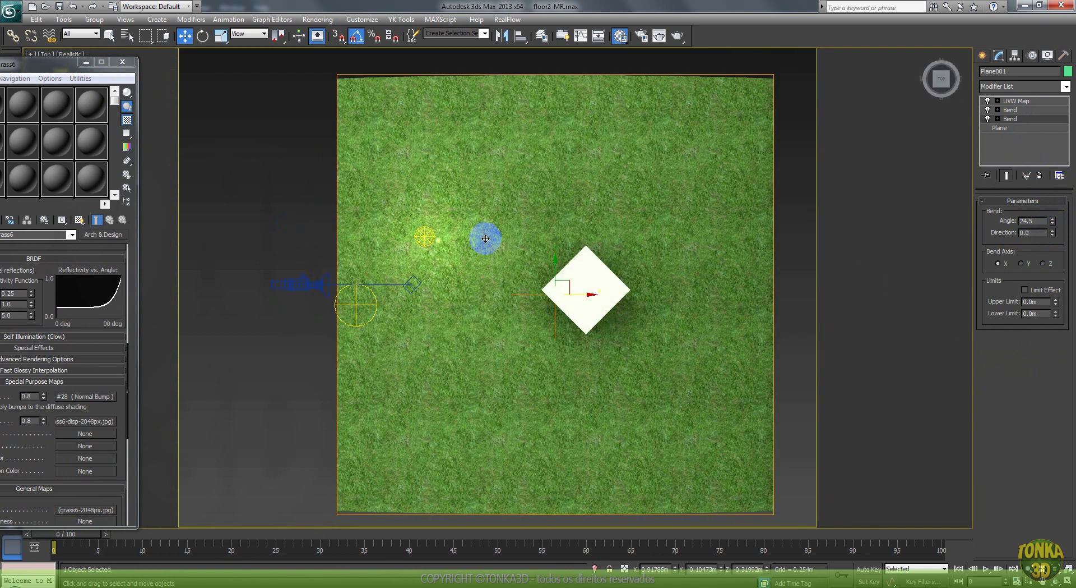
pyautogui.press('c')
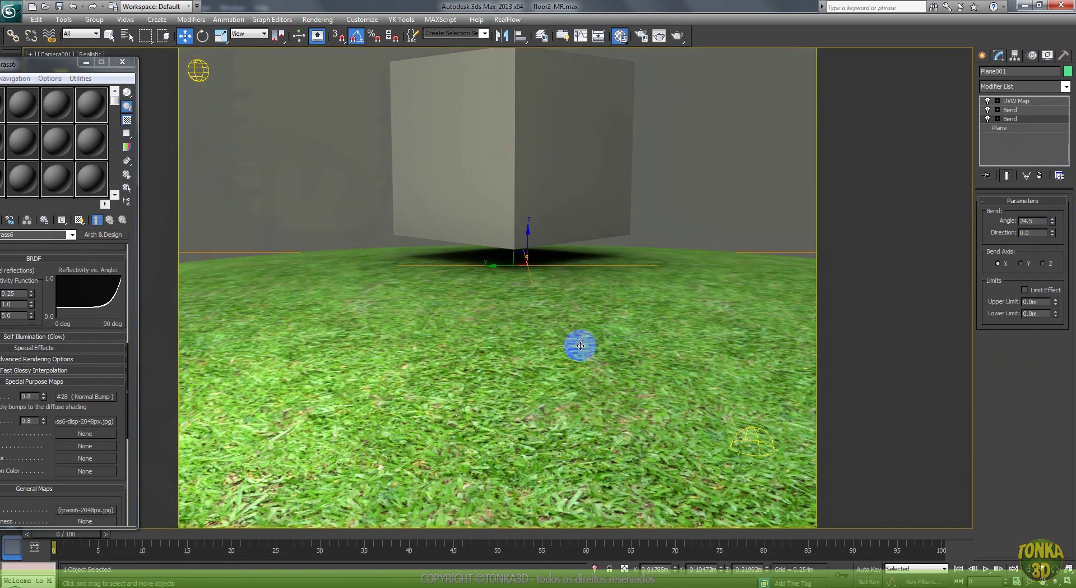
pyautogui.moveTo(51, 62); pyautogui.dragTo(138, 63)
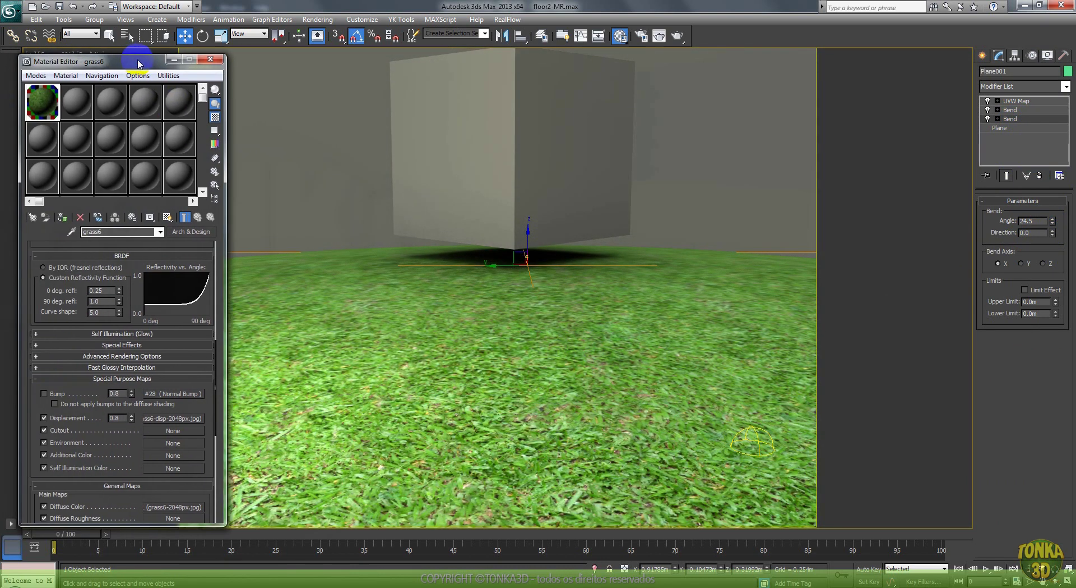
pyautogui.click(678, 39)
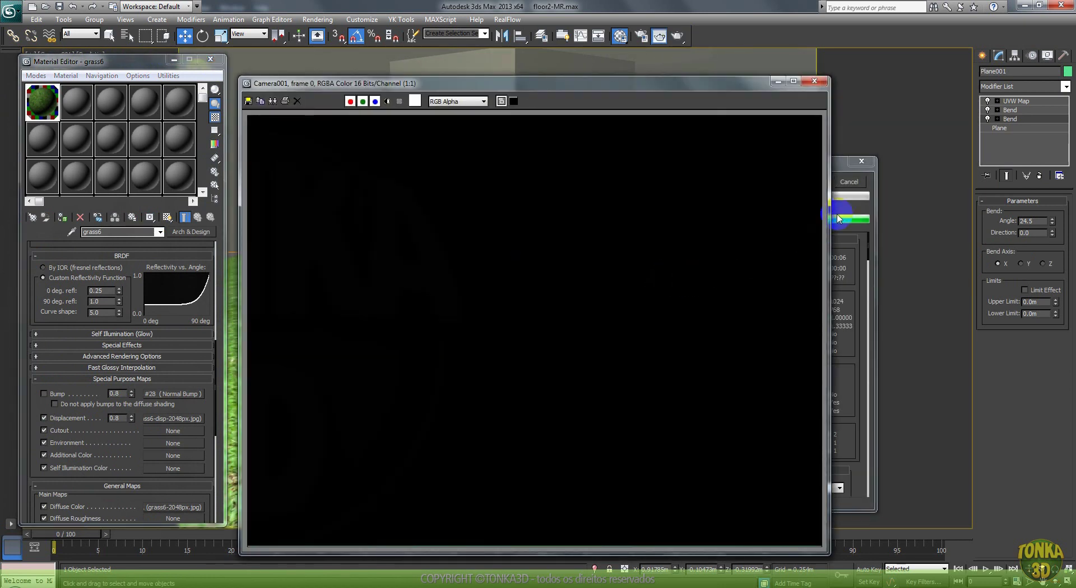
pyautogui.click(852, 184)
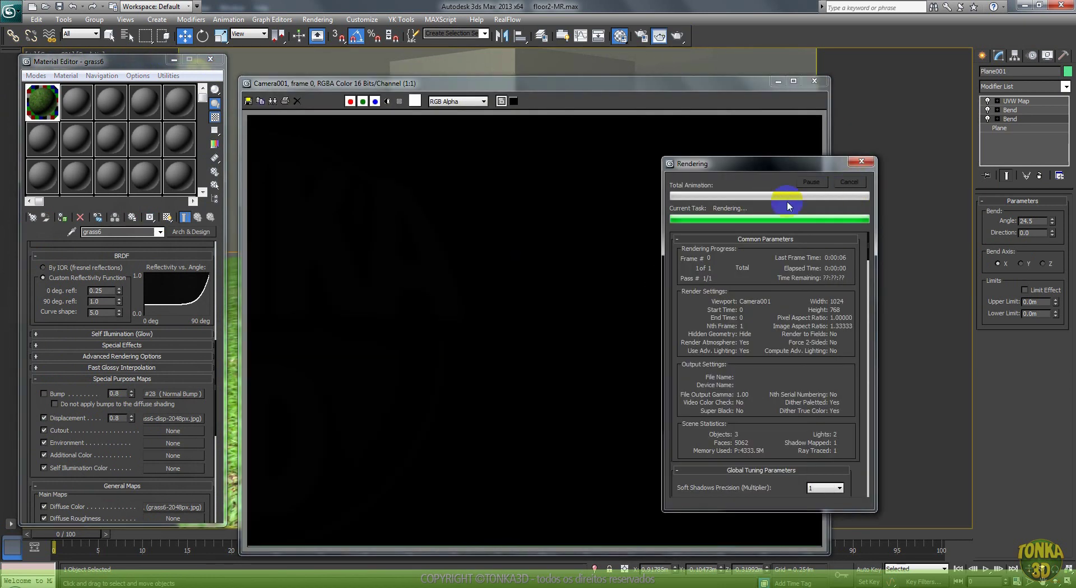
pyautogui.click(545, 194)
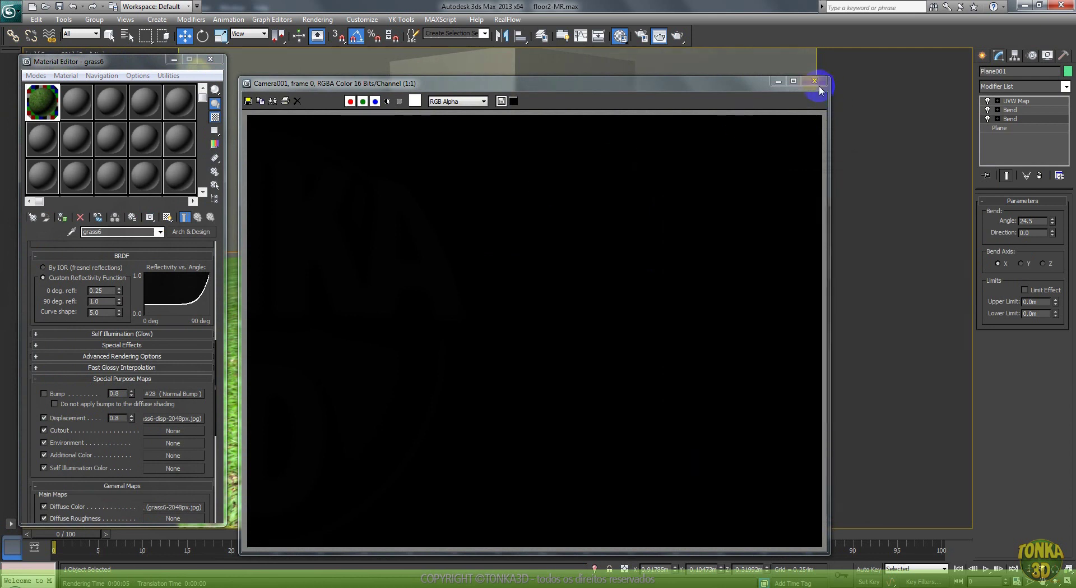
pyautogui.click(815, 81)
# Copy the grass6 material into the second and third sample slots.
pyautogui.moveTo(149, 61)
pyautogui.mouseDown()
pyautogui.moveTo(103, 65)
pyautogui.moveTo(136, 65)
pyautogui.mouseUp()
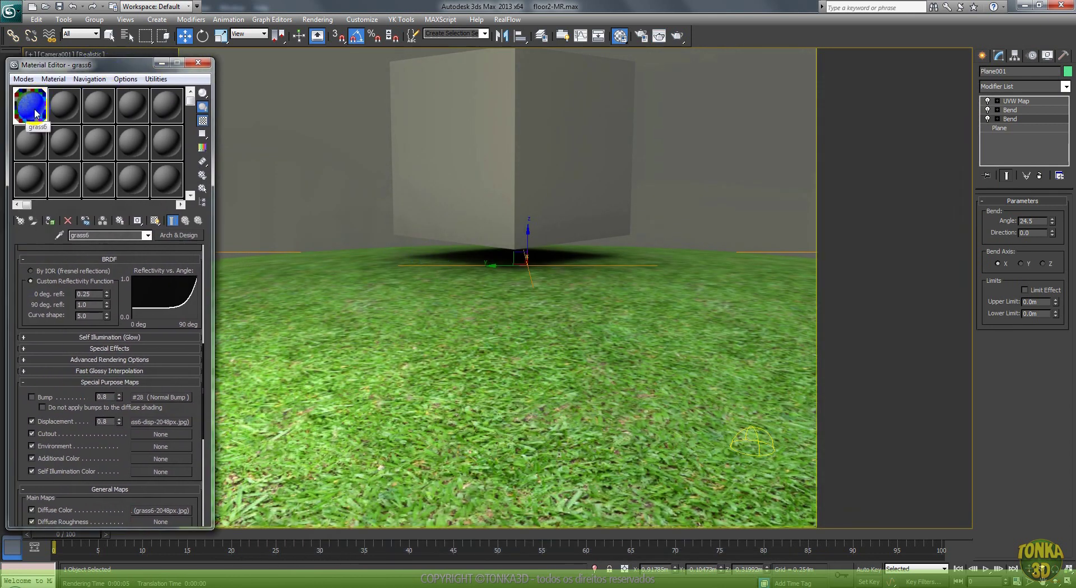
pyautogui.moveTo(68, 113); pyautogui.dragTo(62, 112)
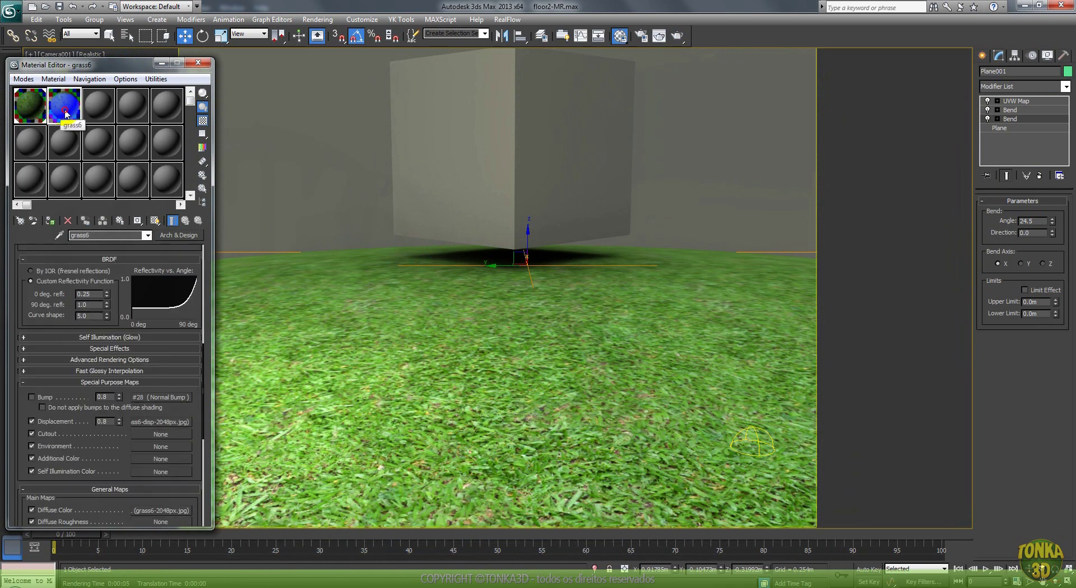
pyautogui.click(100, 115)
# Replace the second grass material's diffuse color bitmap with grass6b-2048px.jpg.
pyautogui.click(63, 109)
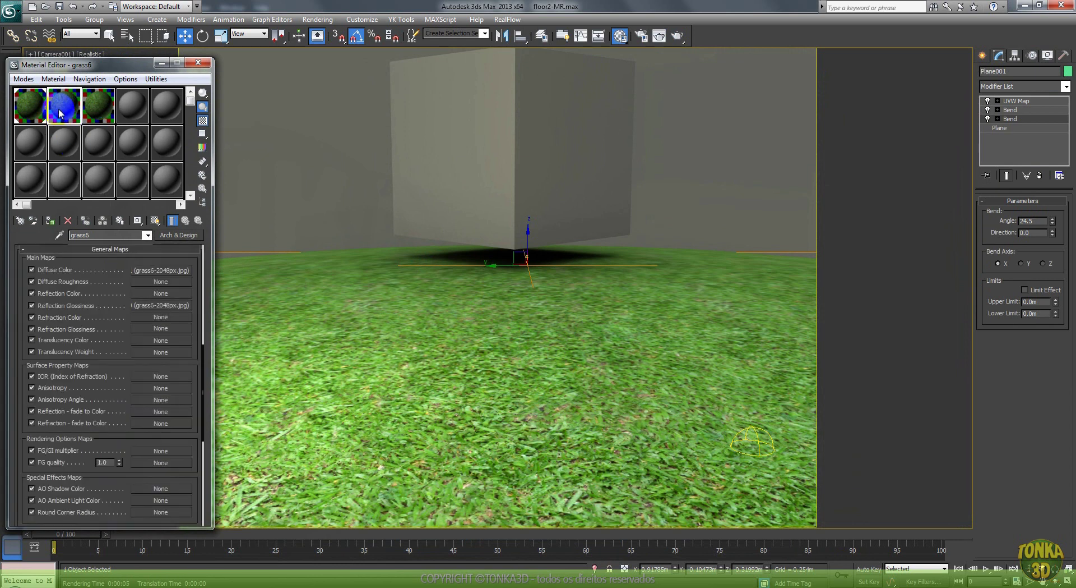
pyautogui.moveTo(124, 263); pyautogui.dragTo(144, 540)
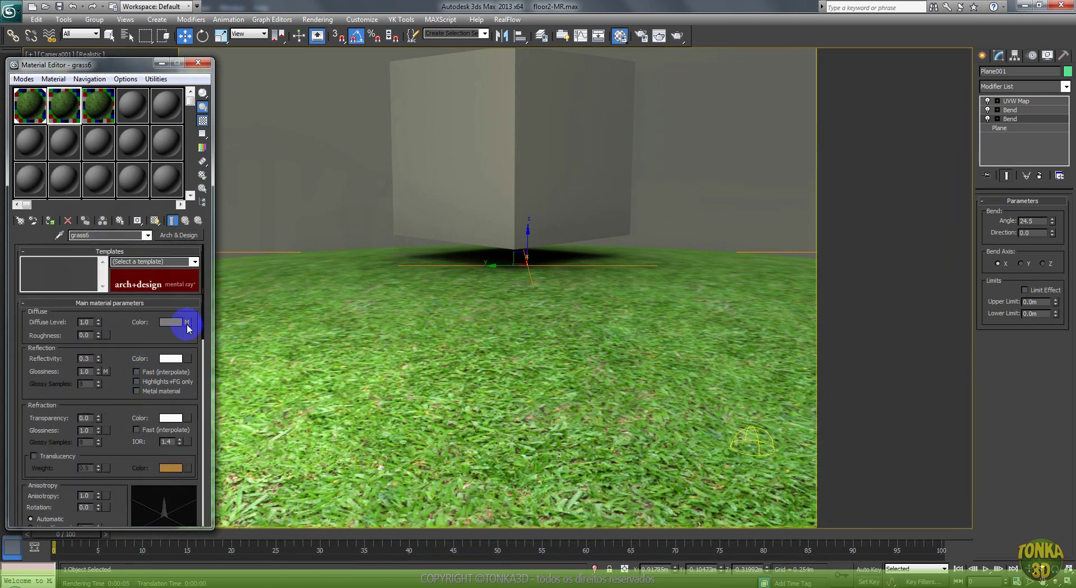
pyautogui.click(188, 322)
pyautogui.click(128, 391)
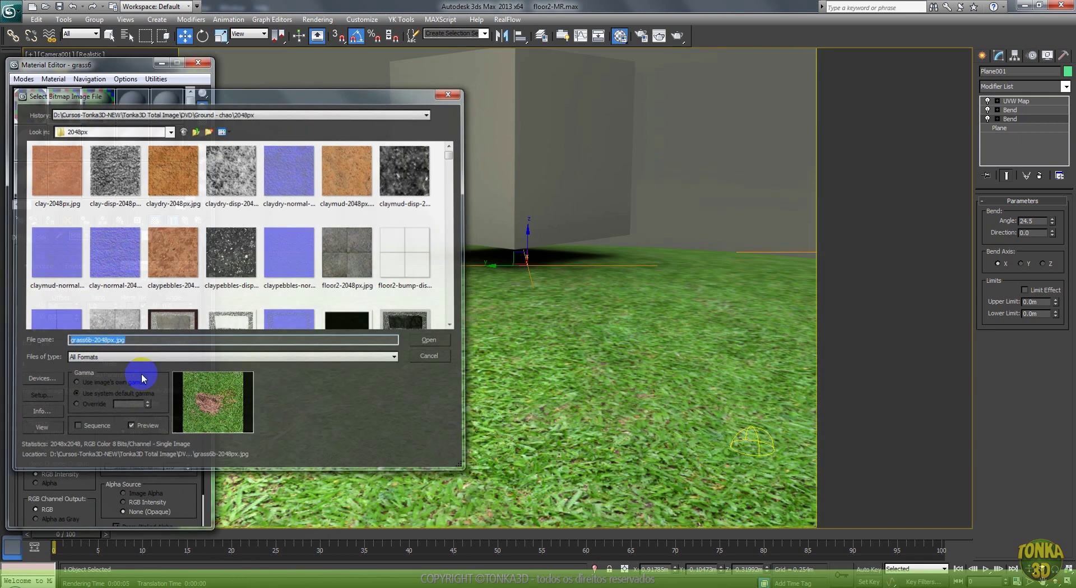
pyautogui.press('Return')
pyautogui.click(185, 221)
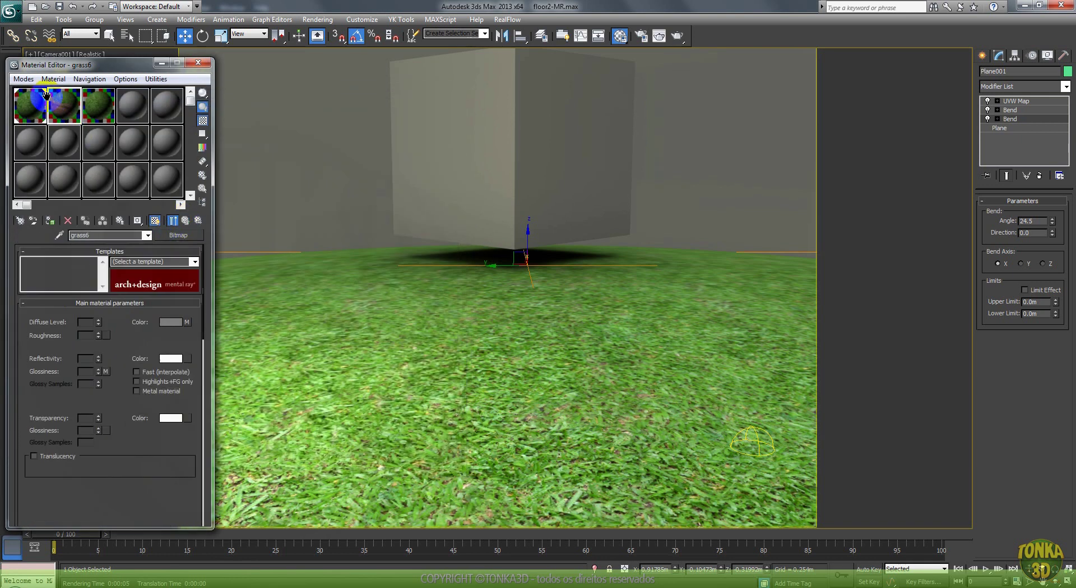
# Replace the second grass material's reflection glossiness bitmap with grass6b-2048px.jpg.
pyautogui.click(105, 371)
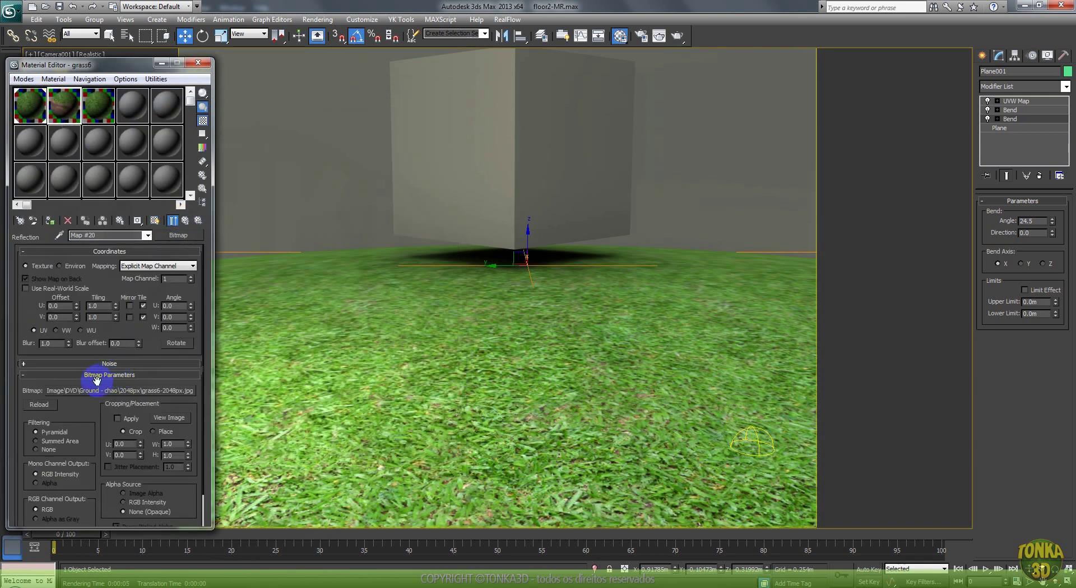
pyautogui.click(106, 391)
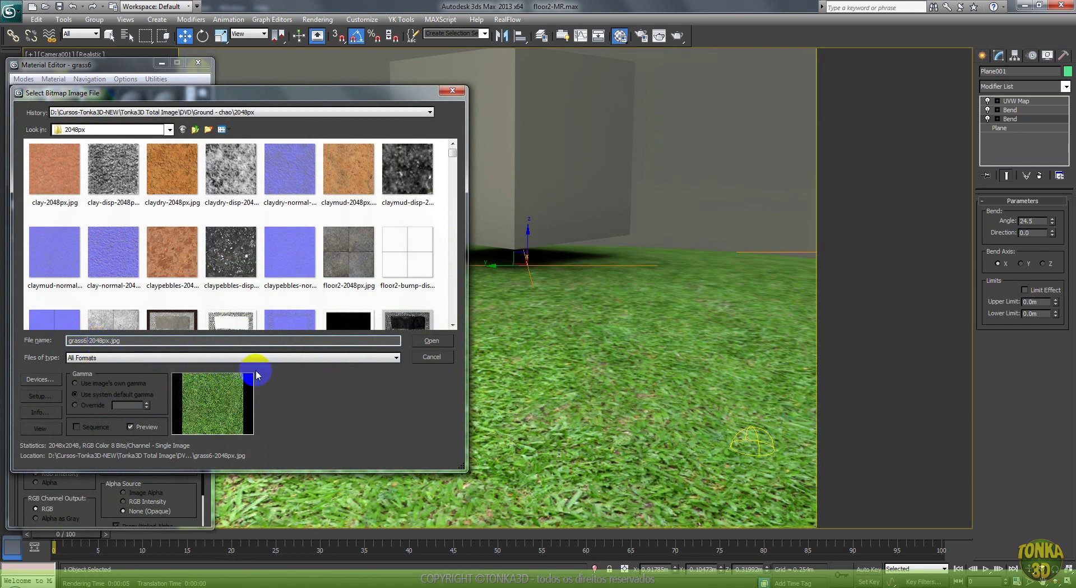
pyautogui.write('b')
pyautogui.press('Return')
pyautogui.click(185, 220)
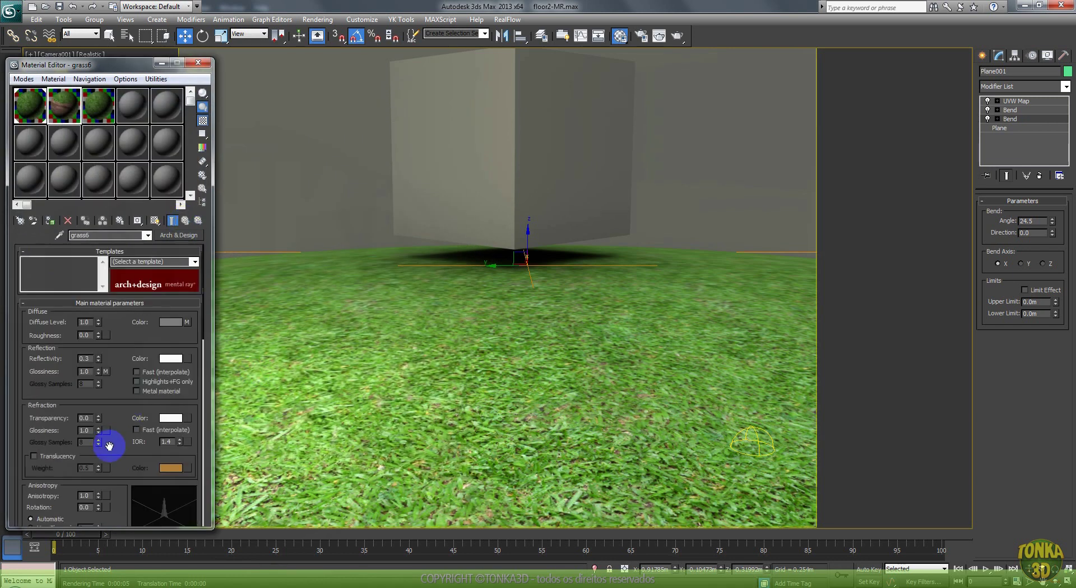
# Replace the bitmap inside the second grass material's Normal Bump map with grass6b-normal-2048px.jpg.
pyautogui.moveTo(121, 439); pyautogui.dragTo(106, 189)
pyautogui.click(163, 437)
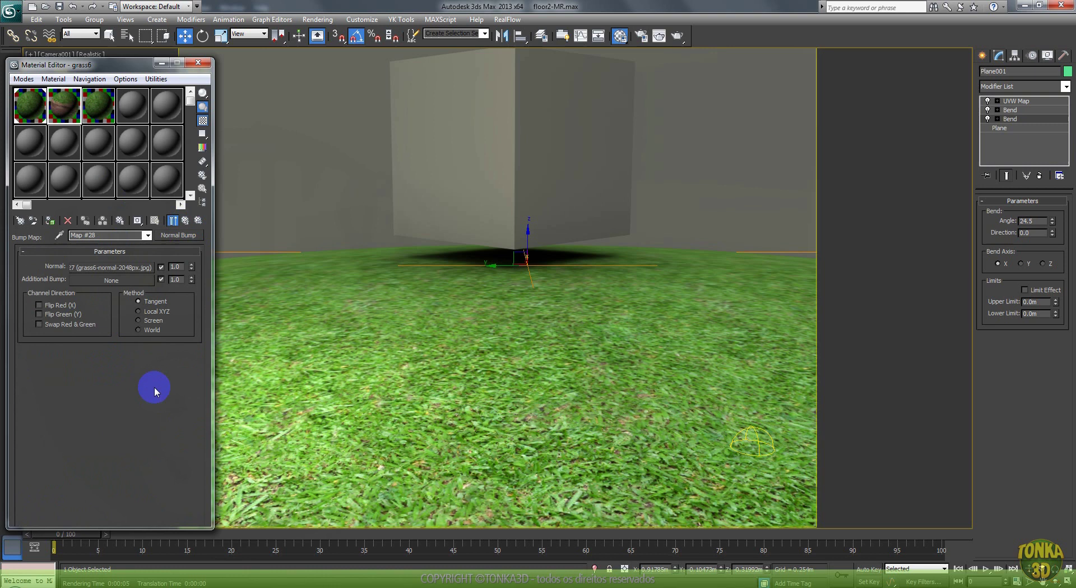
pyautogui.click(116, 271)
pyautogui.click(89, 390)
pyautogui.click(432, 341)
pyautogui.click(185, 220)
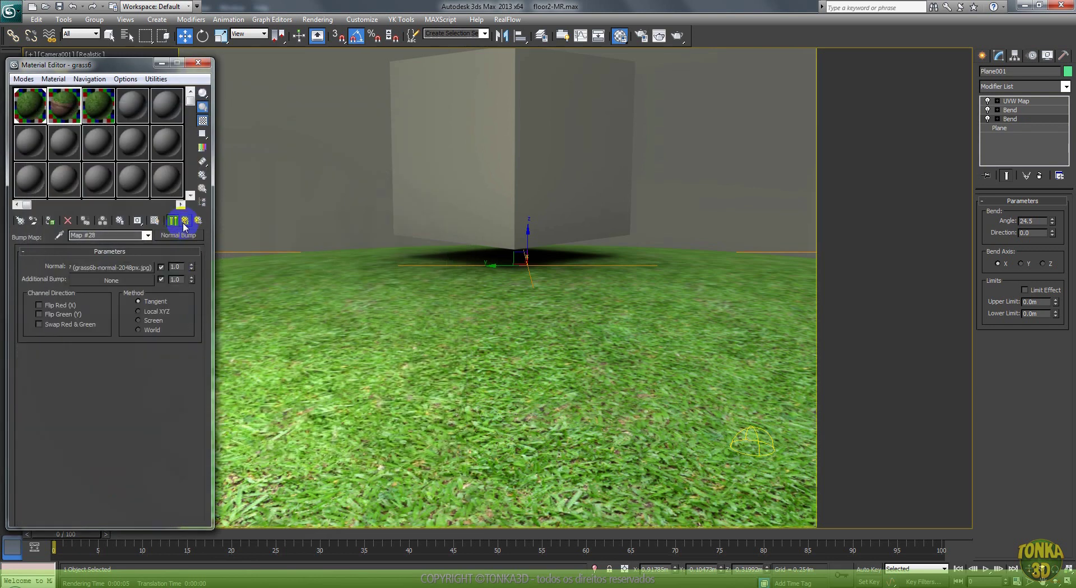
pyautogui.click(186, 220)
# Replace the second grass material's displacement bitmap with grass6b-disp-2048px.jpg.
pyautogui.click(170, 464)
pyautogui.click(101, 390)
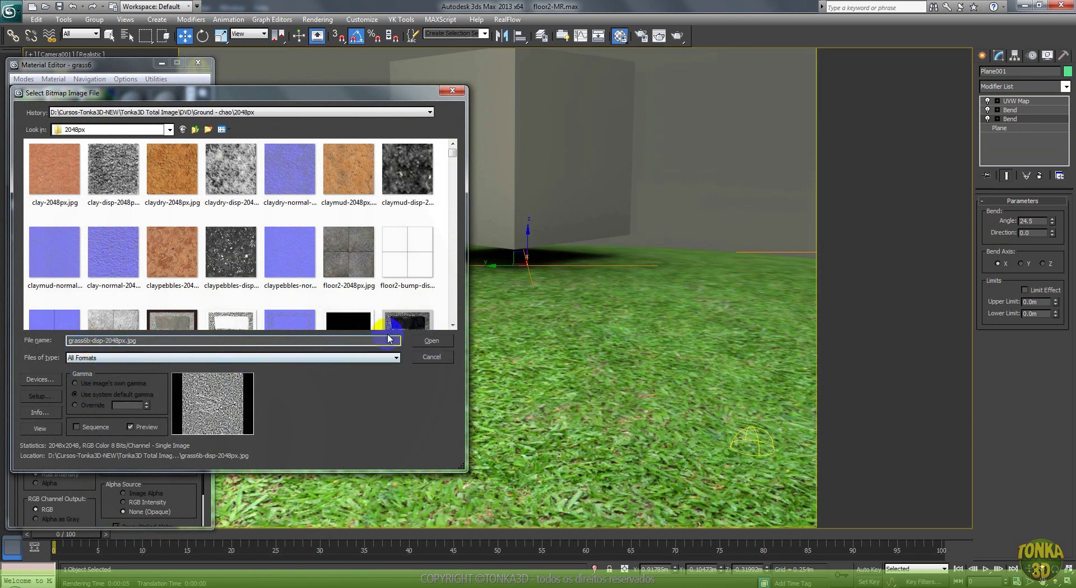
pyautogui.click(429, 340)
# Select the third grass material and replace its diffuse color bitmap with grass6c-2048px.jpg.
pyautogui.click(98, 111)
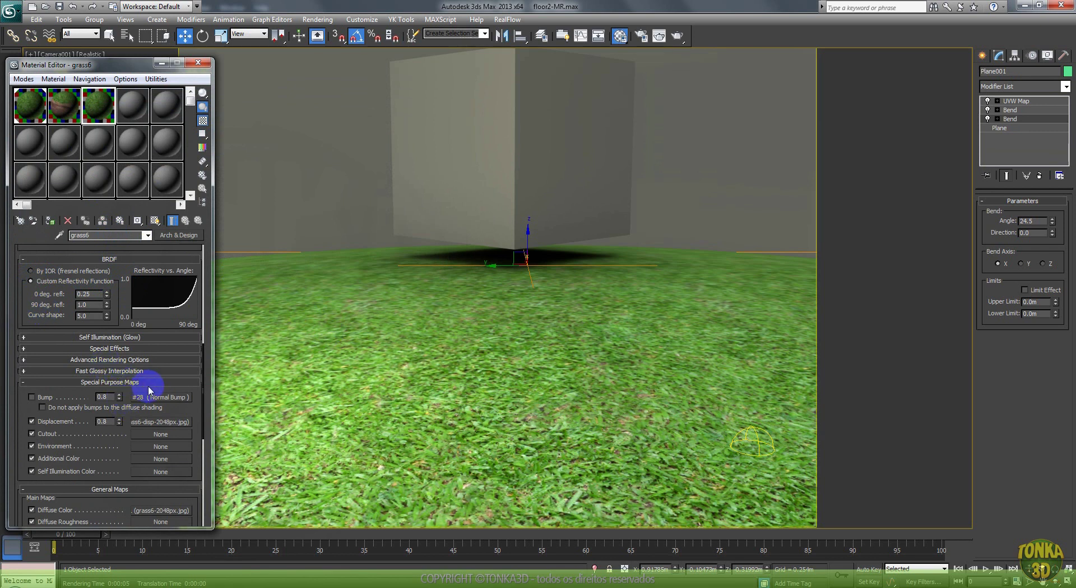
pyautogui.moveTo(22, 268); pyautogui.dragTo(55, 490)
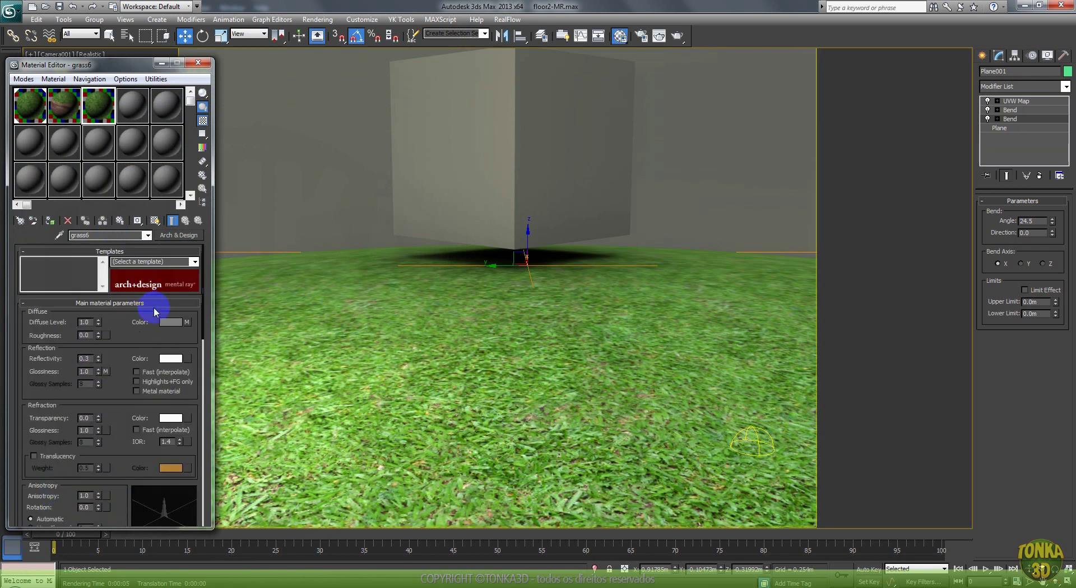
pyautogui.click(185, 321)
pyautogui.click(106, 391)
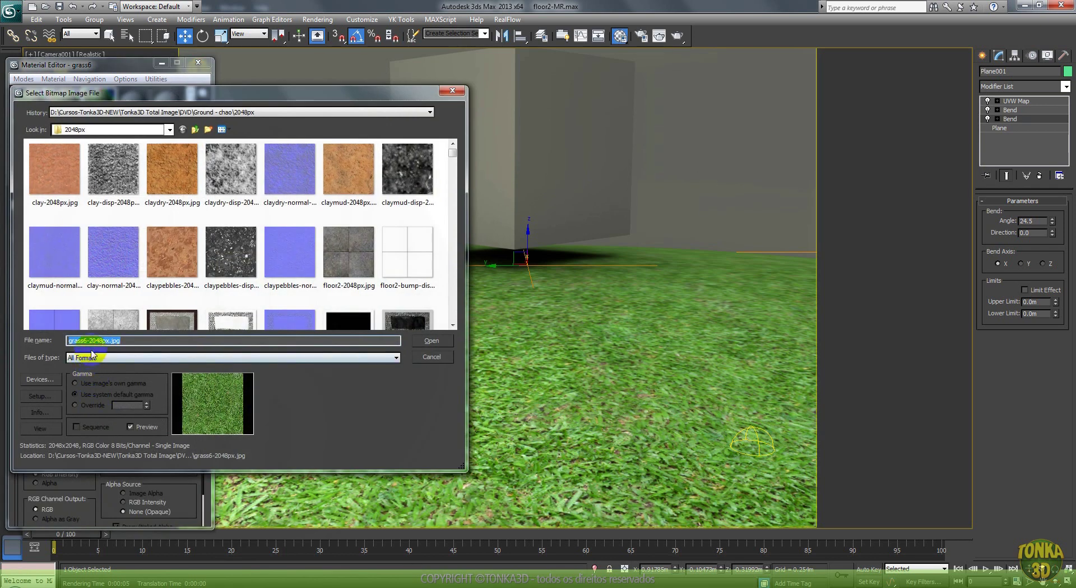
pyautogui.click(429, 341)
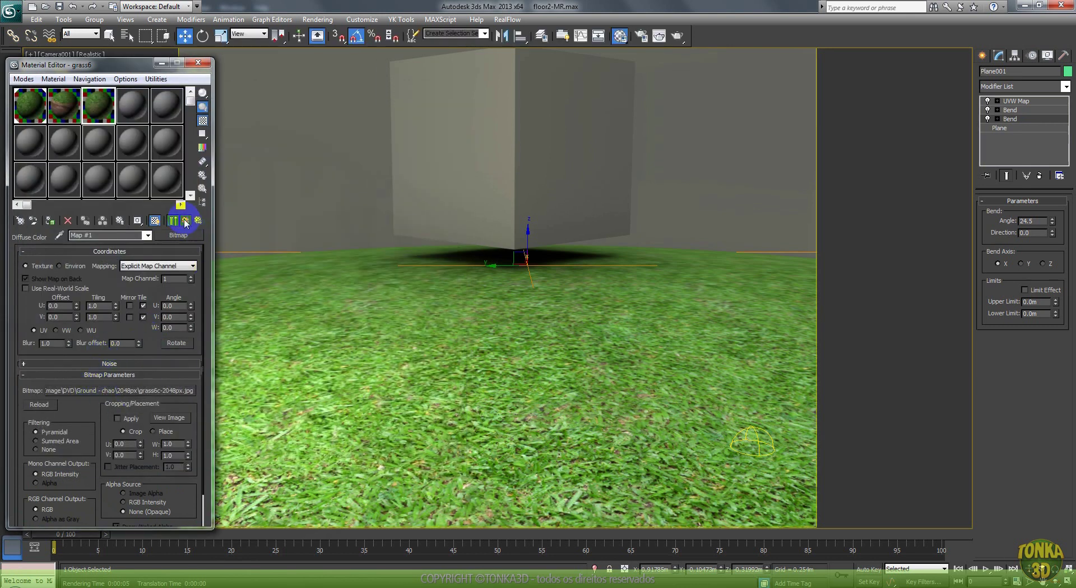
pyautogui.click(186, 221)
# Replace the third grass material's reflection glossiness bitmap with grass6c-2048px.jpg.
pyautogui.click(90, 371)
pyautogui.click(106, 373)
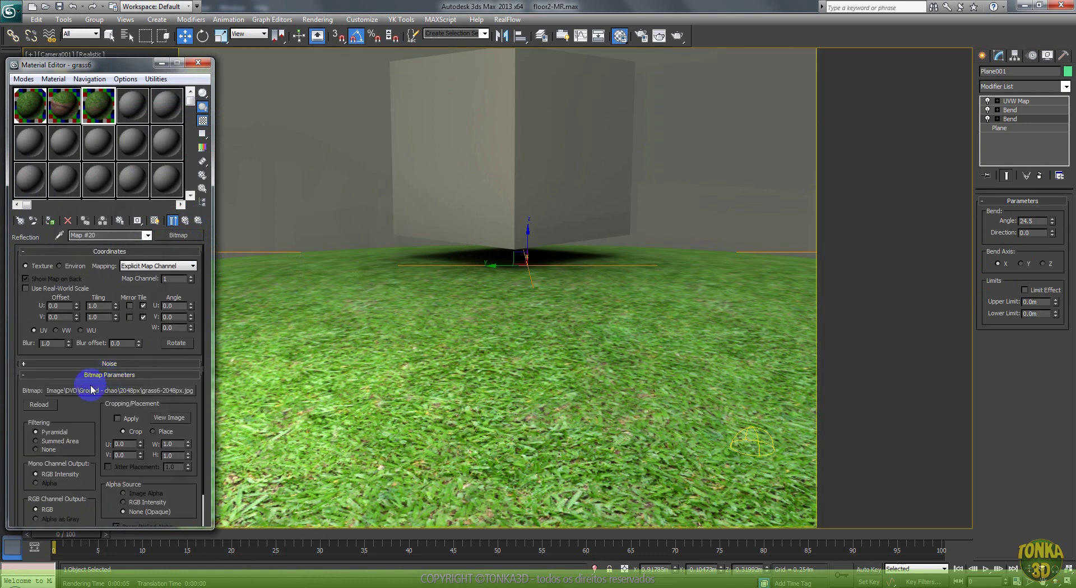
pyautogui.click(108, 391)
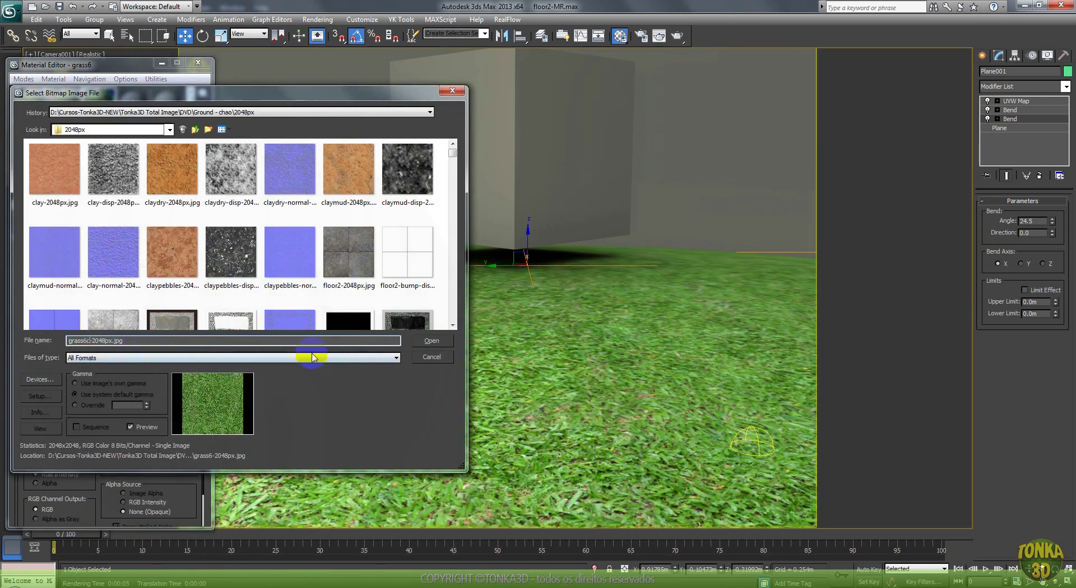
pyautogui.click(432, 340)
# Replace the bitmap inside the third grass material's Normal Bump map with grass6c-normal-2048px.jpg.
pyautogui.click(186, 218)
pyautogui.moveTo(124, 416); pyautogui.dragTo(115, 168)
pyautogui.scroll(-5, 154, 426)
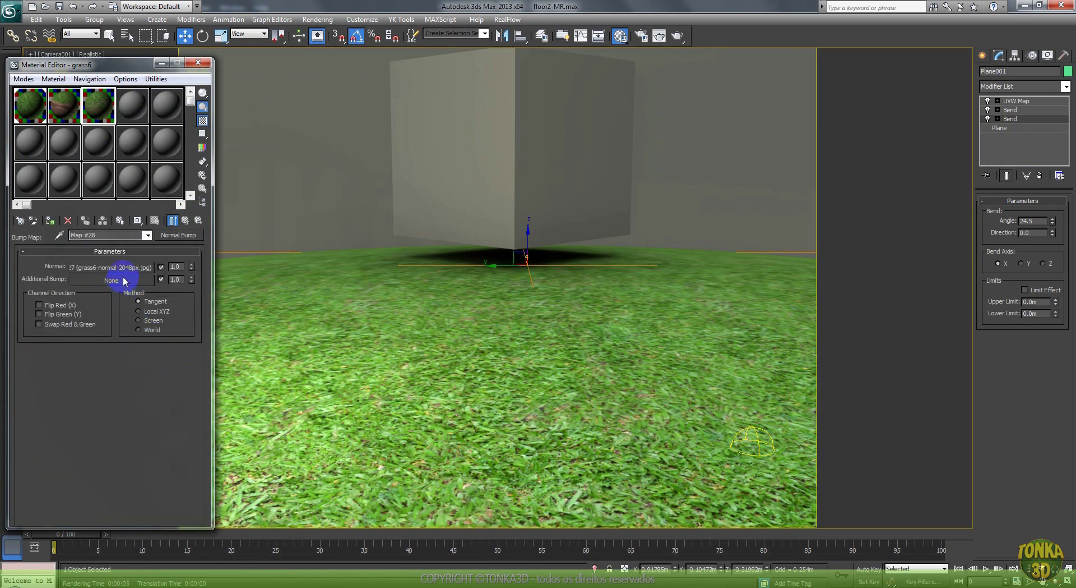
pyautogui.click(120, 277)
pyautogui.click(106, 391)
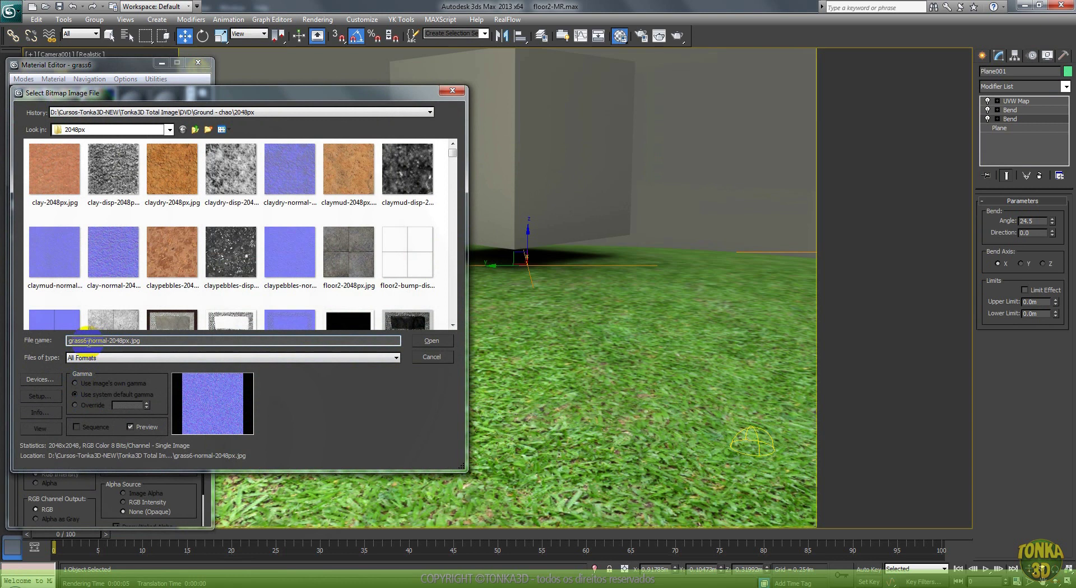
pyautogui.click(425, 340)
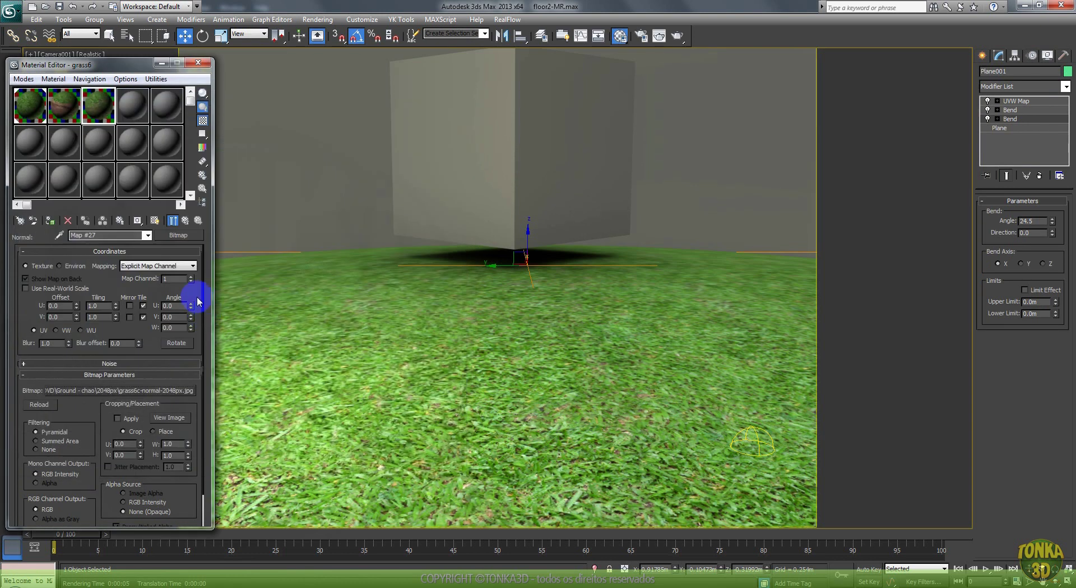
# Replace the third grass material's displacement bitmap with grass6c-disp-2048px.jpg and return to the material's top level.
pyautogui.click(185, 220)
pyautogui.click(185, 220)
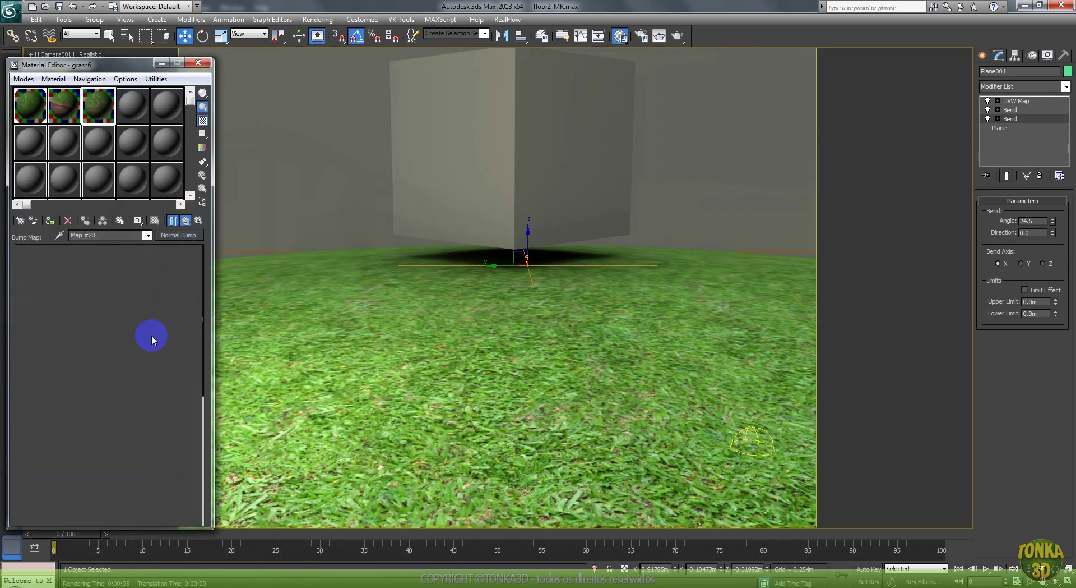
pyautogui.click(156, 453)
pyautogui.click(90, 386)
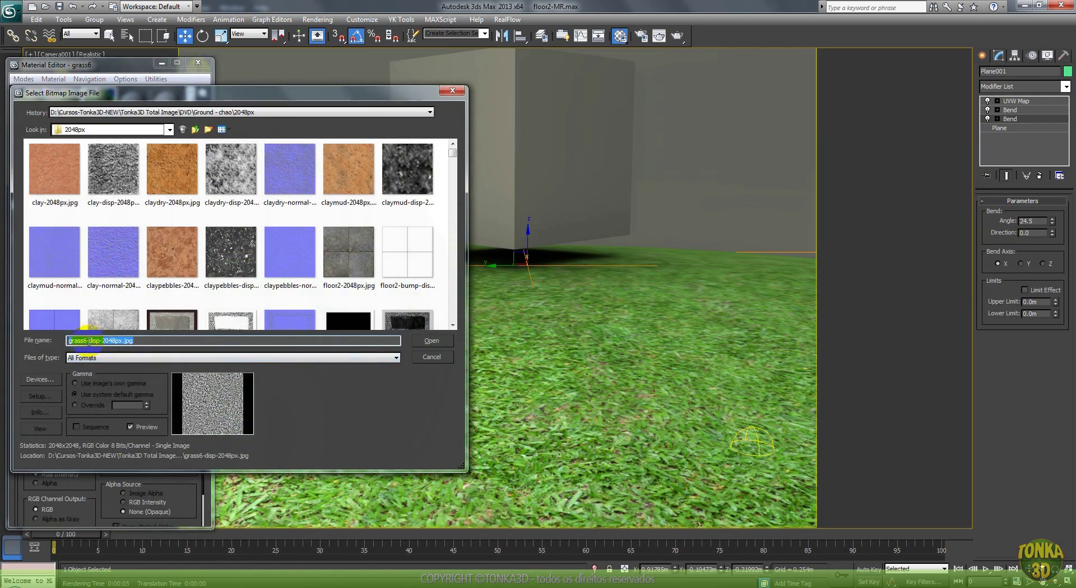
pyautogui.click(432, 341)
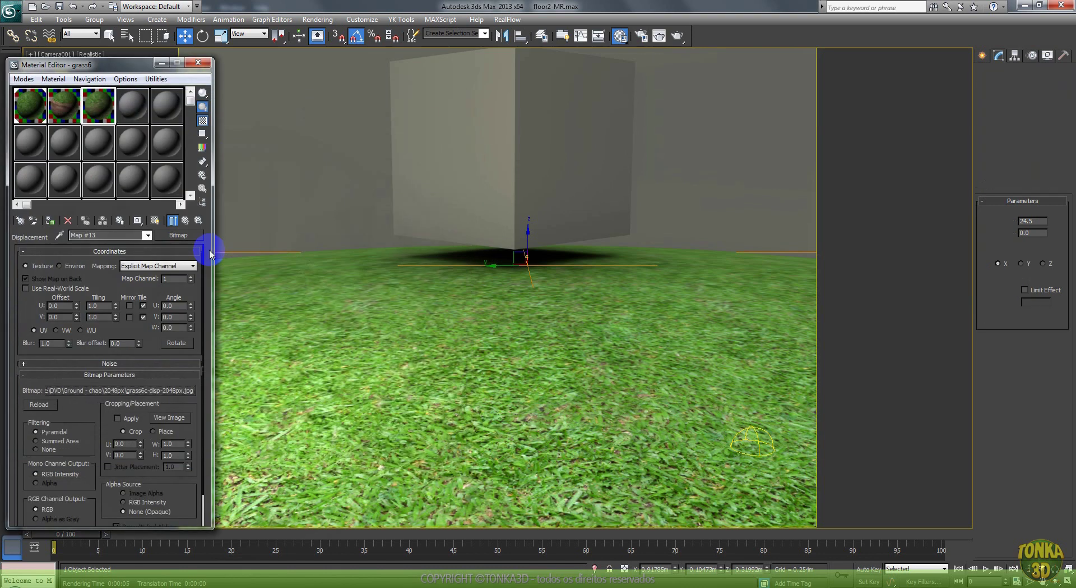
pyautogui.click(187, 220)
# Rename the second grass material as grass6B.
pyautogui.click(64, 107)
pyautogui.click(98, 107)
pyautogui.click(64, 107)
pyautogui.click(89, 108)
pyautogui.click(89, 232)
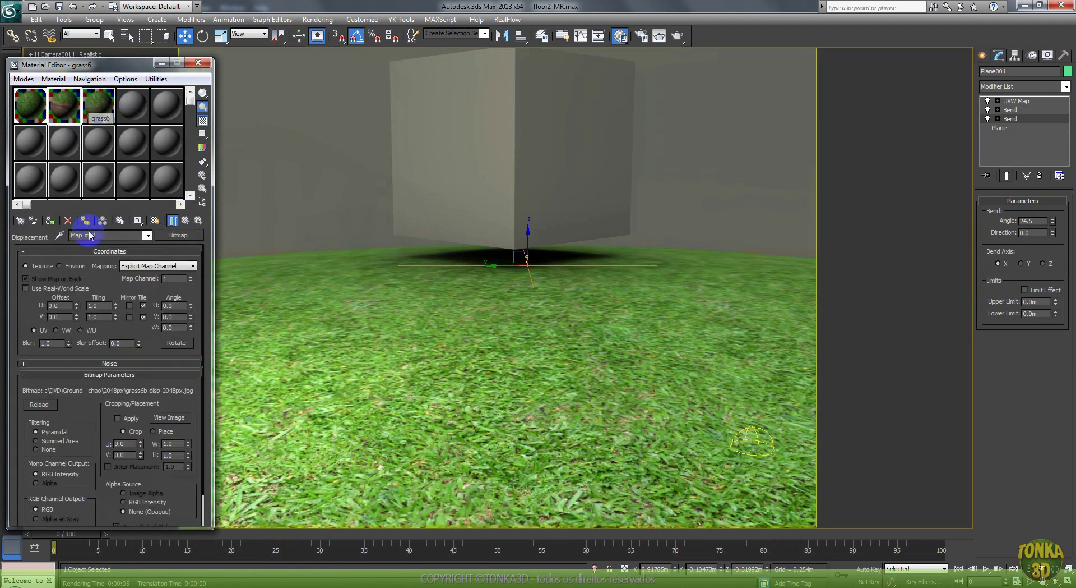
pyautogui.click(182, 223)
pyautogui.scroll(4, 120, 432)
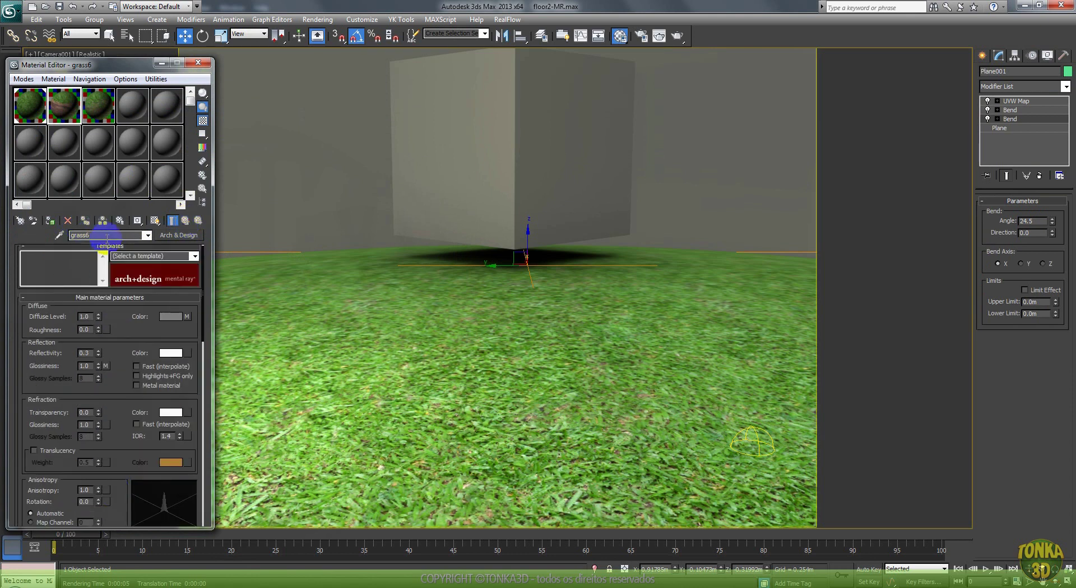
pyautogui.click(99, 110)
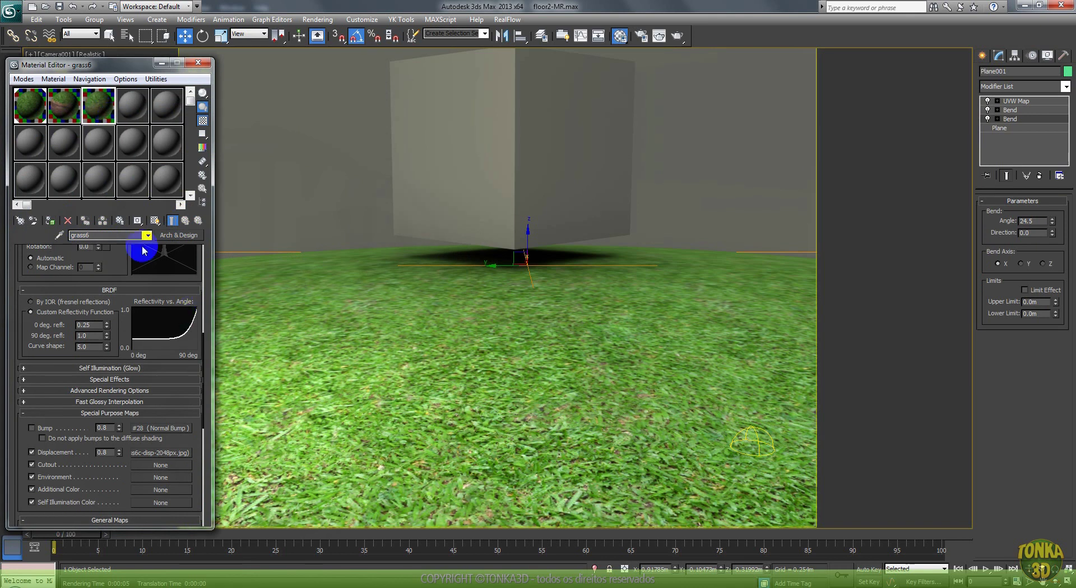
pyautogui.moveTo(124, 268); pyautogui.dragTo(125, 375)
pyautogui.scroll(6, 121, 325)
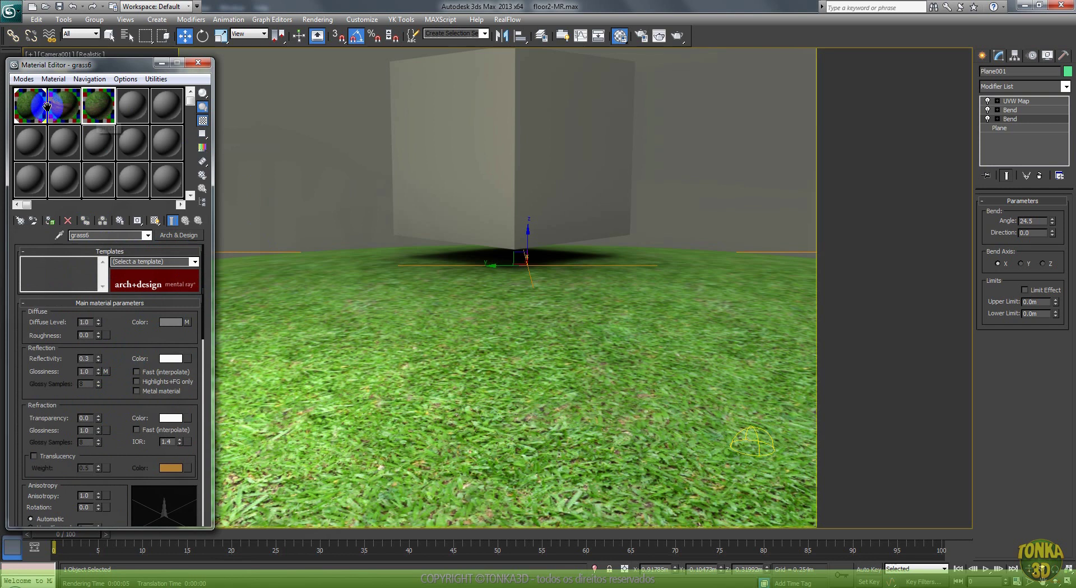
# Select the grass6B material, switch to the Top view, and convert the grass plane to an Editable Poly in polygon mode.
pyautogui.click(69, 112)
pyautogui.click(440, 313)
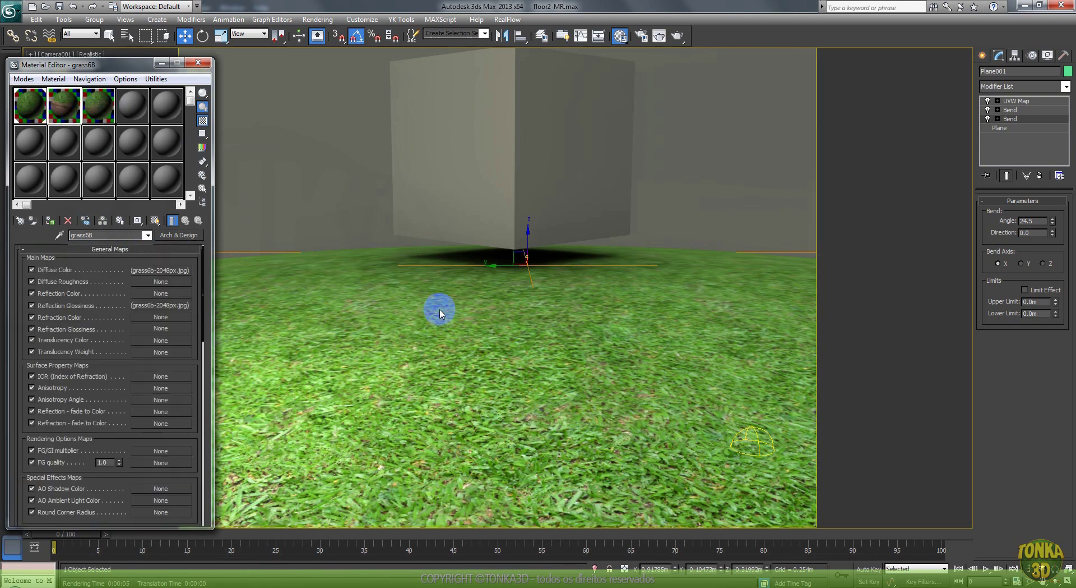
pyautogui.press('t')
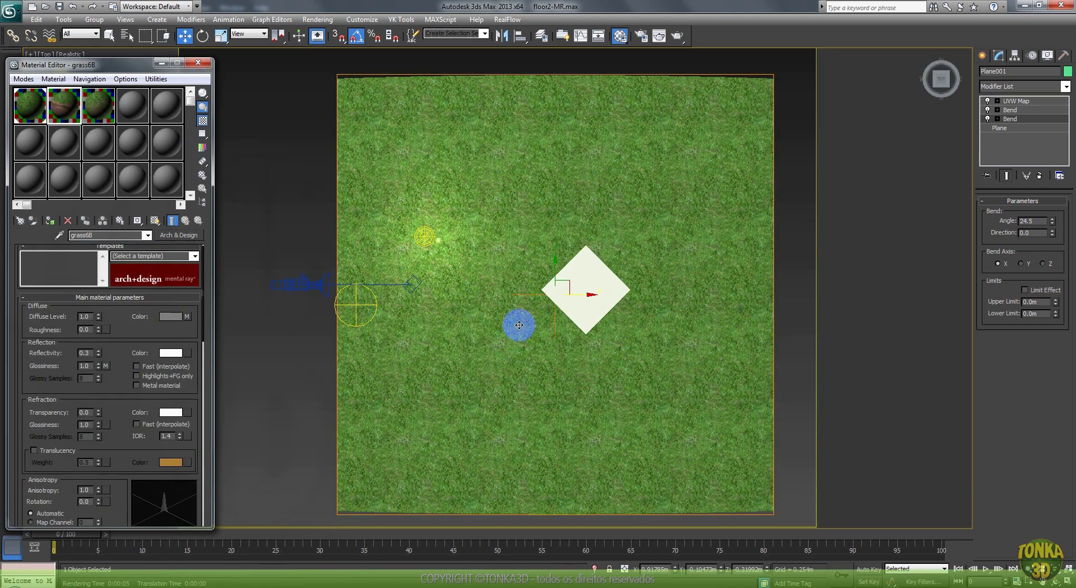
pyautogui.click(1009, 101)
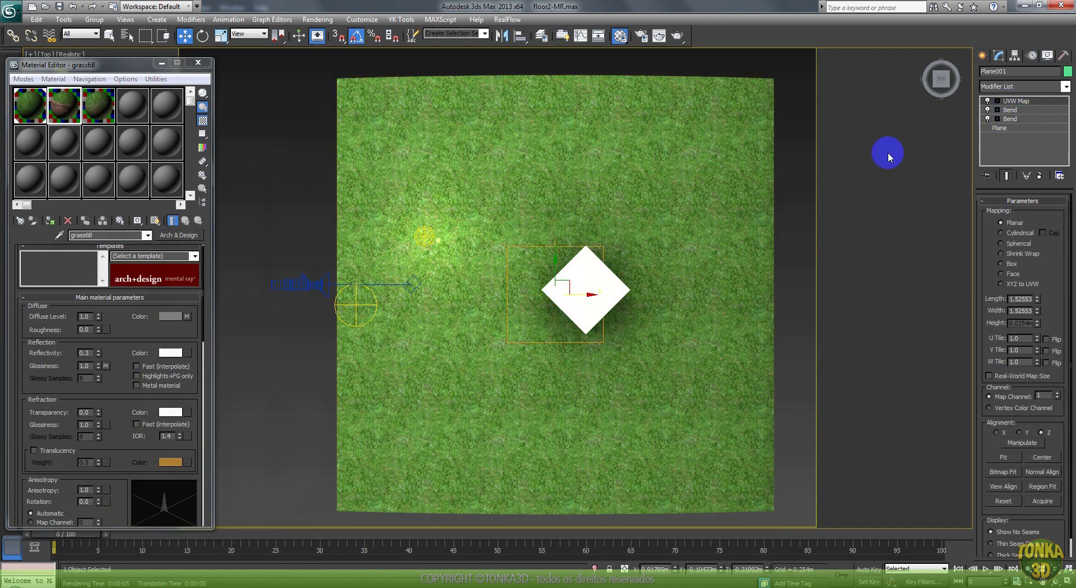
pyautogui.press('F4')
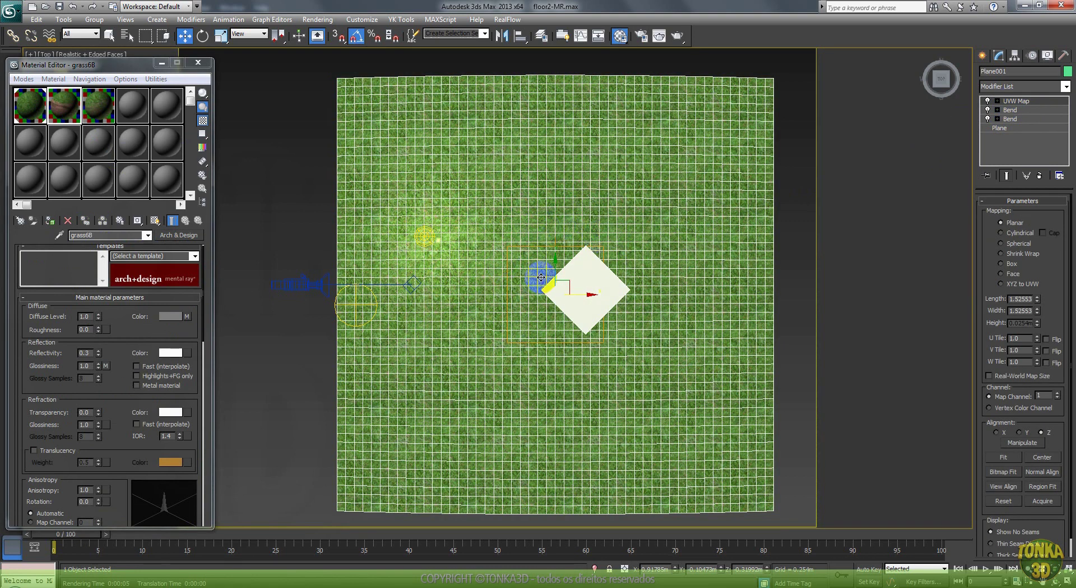
pyautogui.press('F4')
pyautogui.rightClick(508, 272)
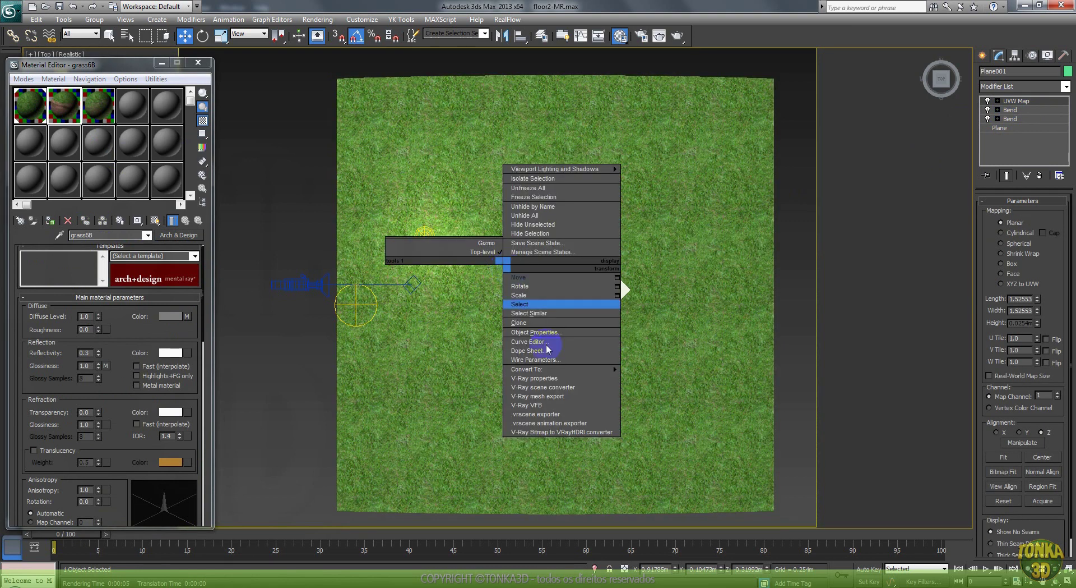
pyautogui.click(672, 376)
pyautogui.click(1019, 215)
pyautogui.click(1035, 213)
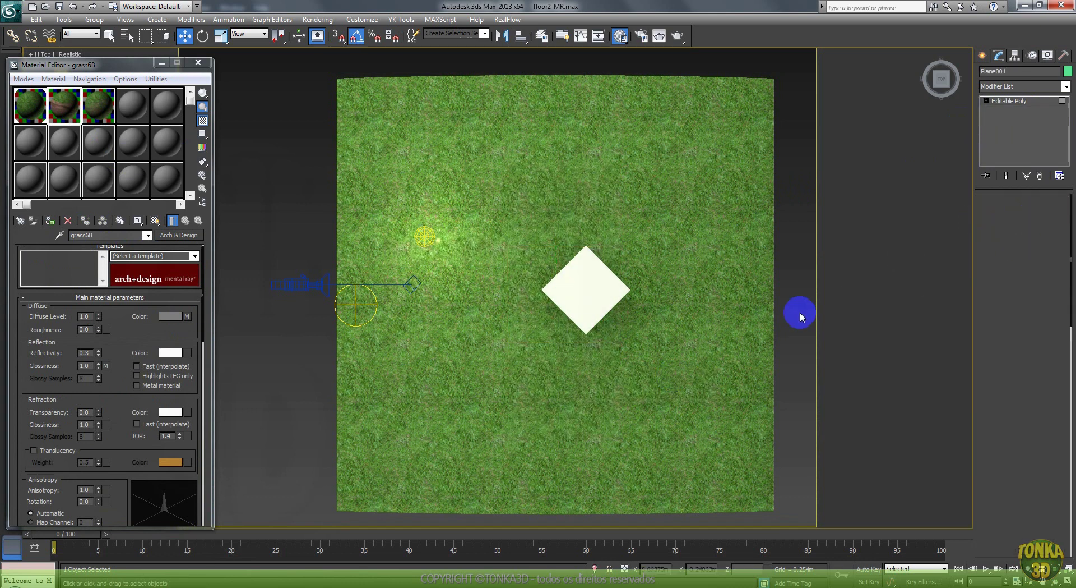
pyautogui.scroll(5, 507, 281)
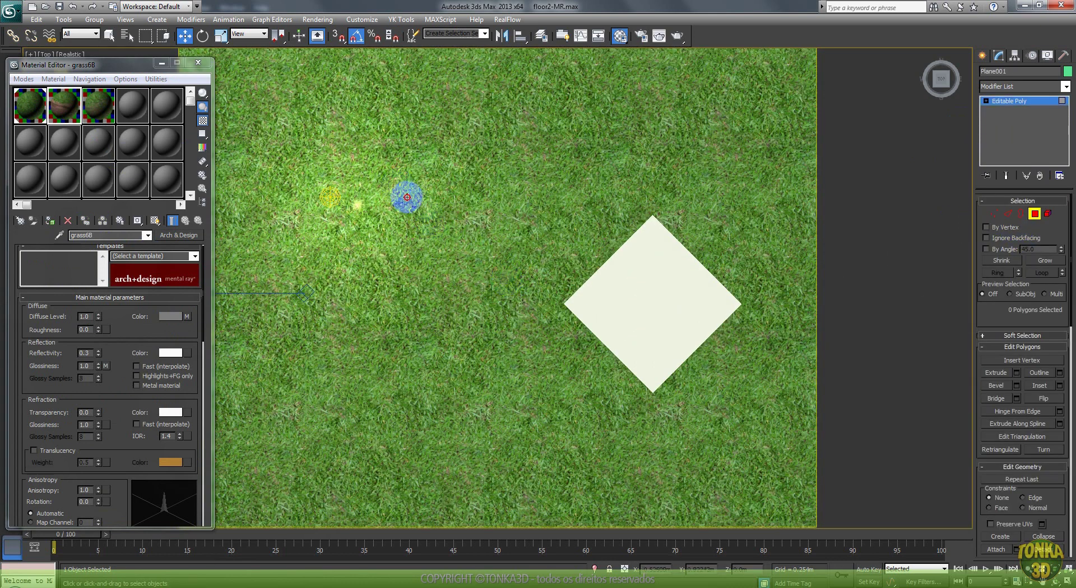
pyautogui.click(395, 181)
pyautogui.click(408, 164)
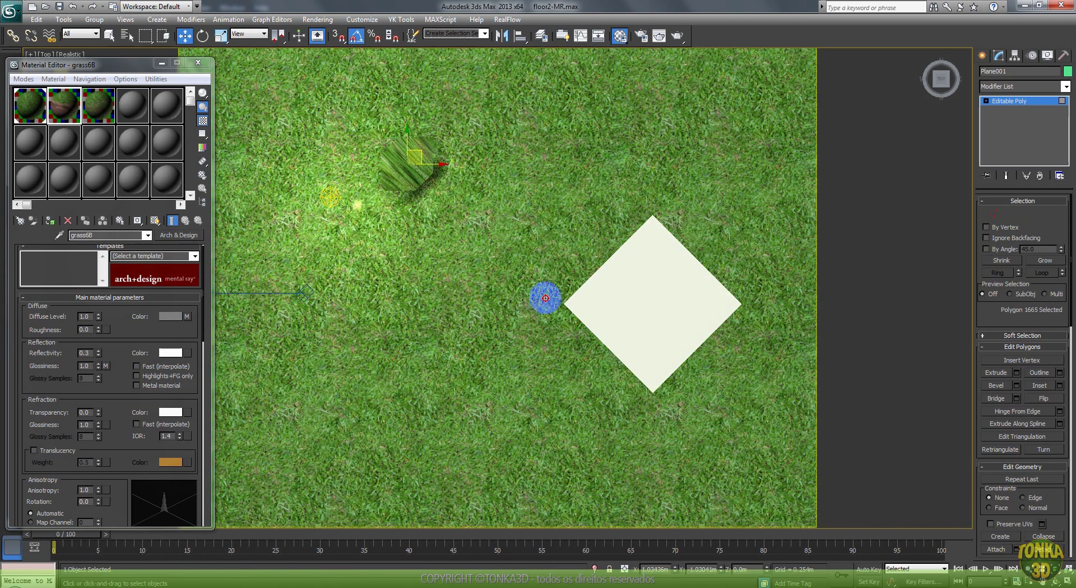
pyautogui.click(415, 188)
pyautogui.click(402, 200)
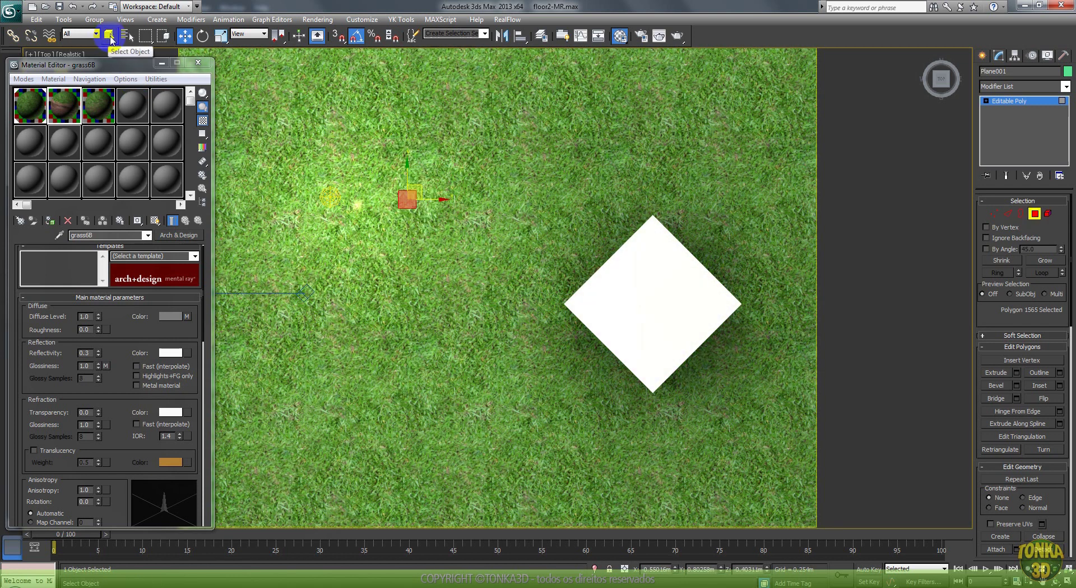
# Select an 11 by 10 block of floor polygons between the light and the box and assign the grass6B material to it.
pyautogui.moveTo(372, 163); pyautogui.dragTo(518, 304)
pyautogui.moveTo(495, 75); pyautogui.dragTo(619, 183)
pyautogui.moveTo(406, 110); pyautogui.dragTo(563, 268)
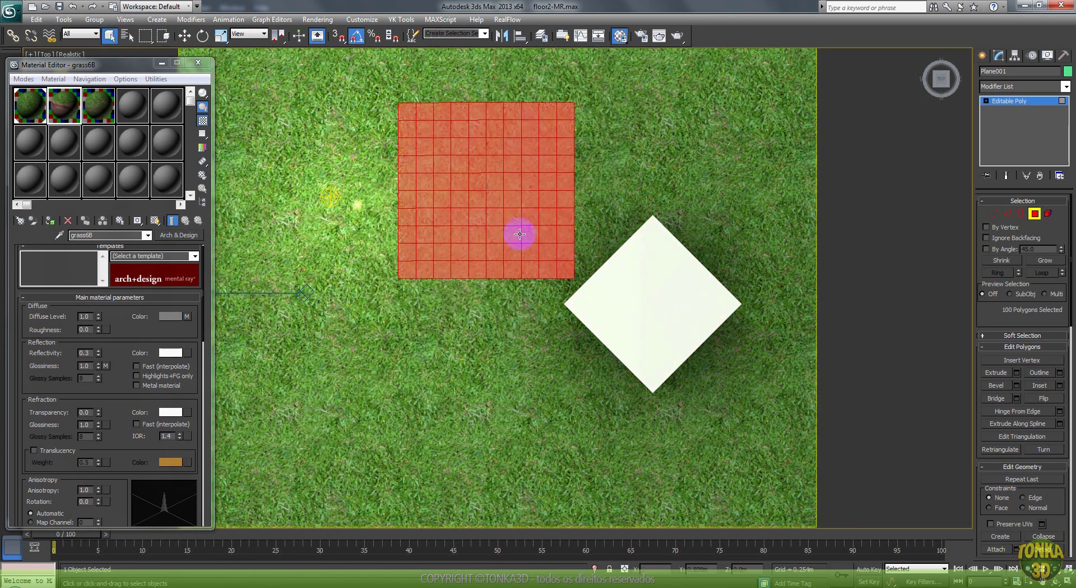
pyautogui.moveTo(350, 204); pyautogui.dragTo(522, 349)
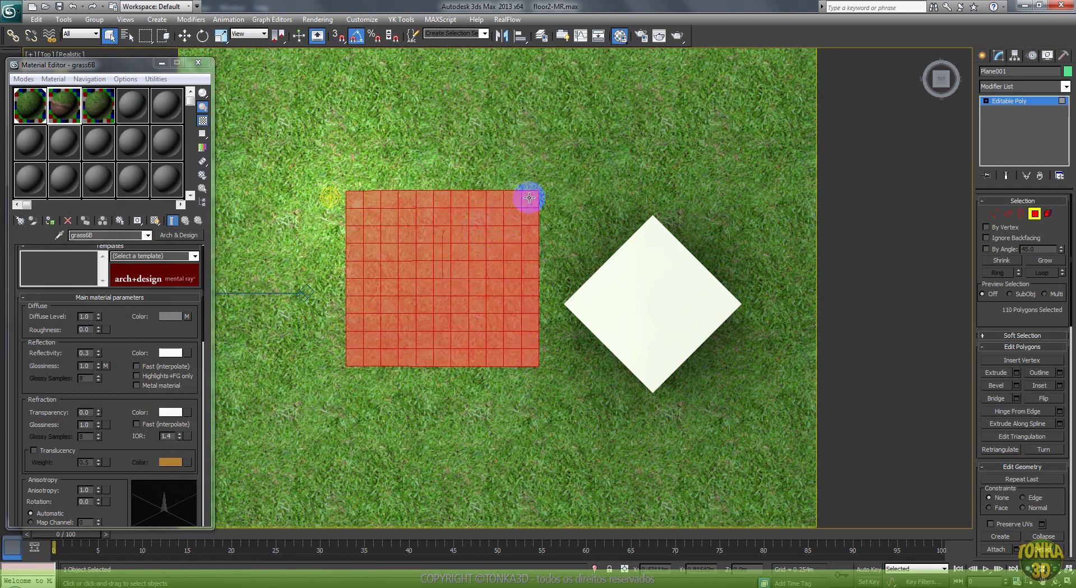
pyautogui.moveTo(61, 108); pyautogui.dragTo(344, 298)
pyautogui.click(401, 279)
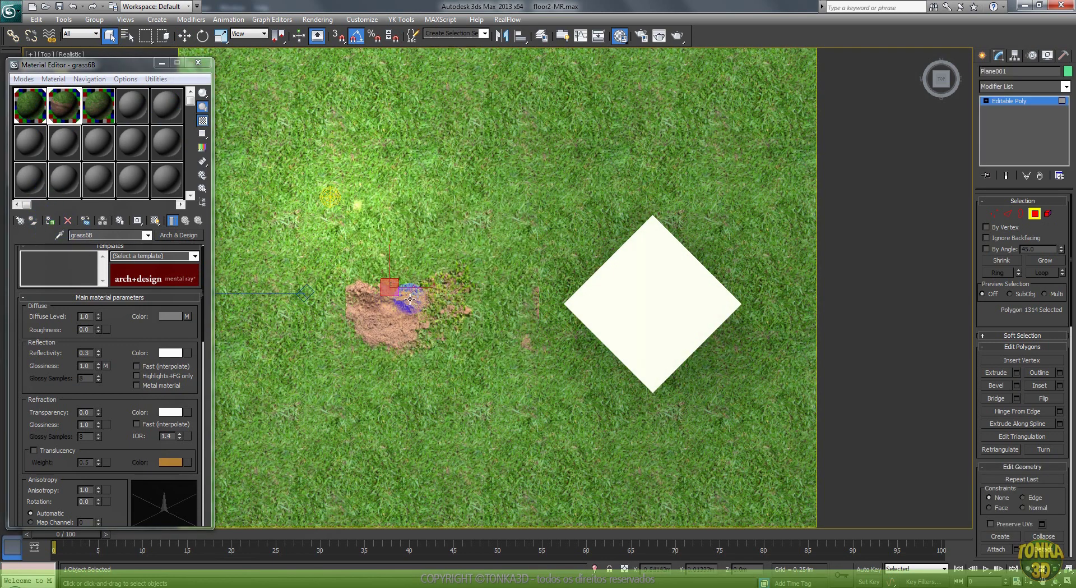
# Assign grass6B to the floor polygons bordering the dirt patch's cut-off edge on the side away from the box.
pyautogui.moveTo(402, 293); pyautogui.dragTo(527, 243, button='middle')
pyautogui.scroll(3, 528, 243)
pyautogui.click(410, 165)
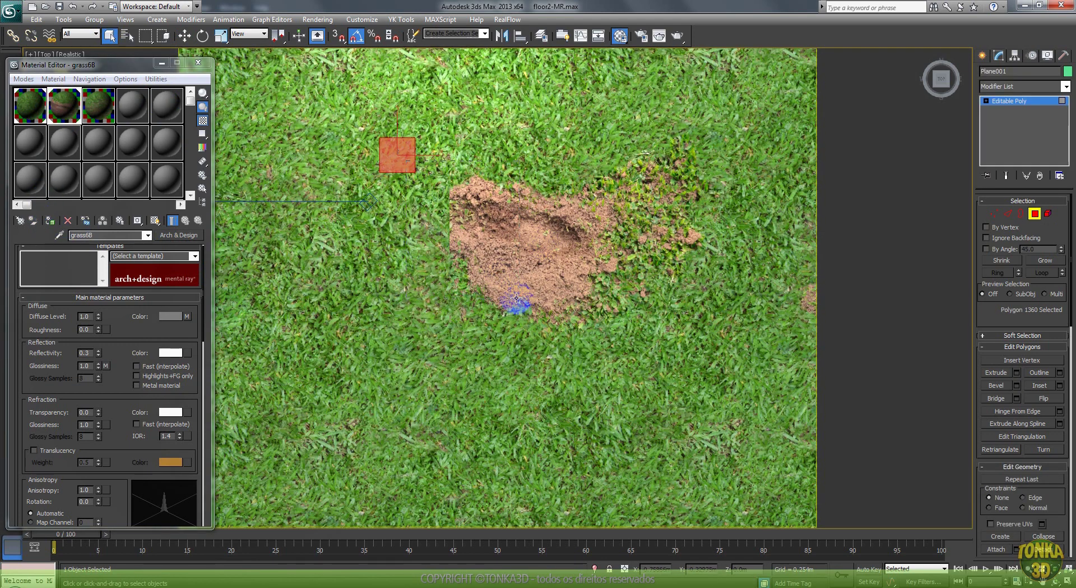
pyautogui.moveTo(520, 303); pyautogui.dragTo(521, 303)
pyautogui.click(50, 221)
pyautogui.click(608, 262)
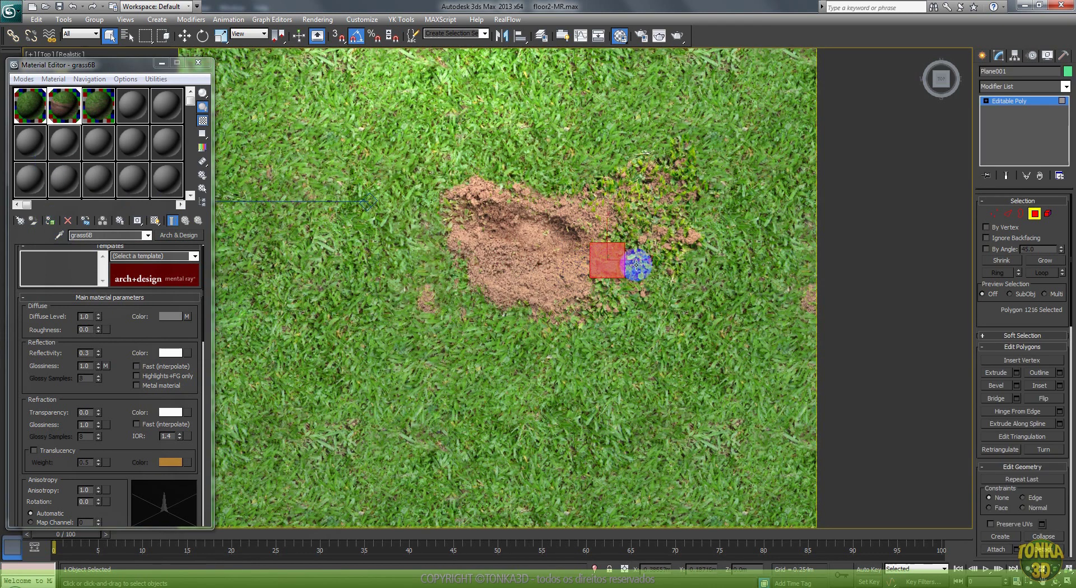
# Assign the original grass6 material to a 3 by 4 block of polygons in the middle of the dirt patch.
pyautogui.moveTo(611, 262); pyautogui.dragTo(514, 287, button='middle')
pyautogui.click(516, 194)
pyautogui.keyDown('shift'); pyautogui.click(444, 298); pyautogui.keyUp('shift')
pyautogui.click(40, 109)
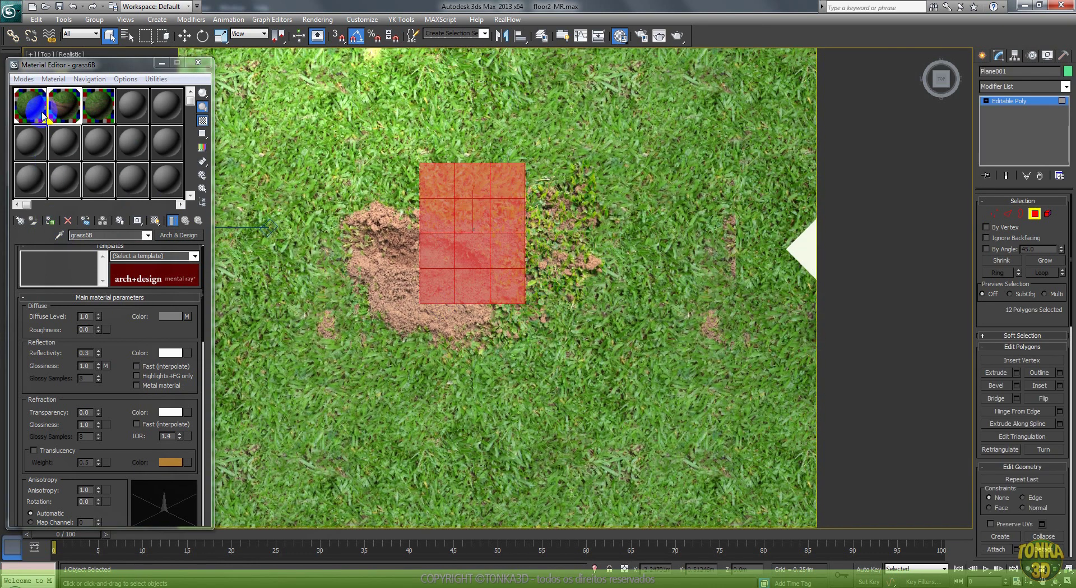
pyautogui.click(50, 221)
pyautogui.click(366, 131)
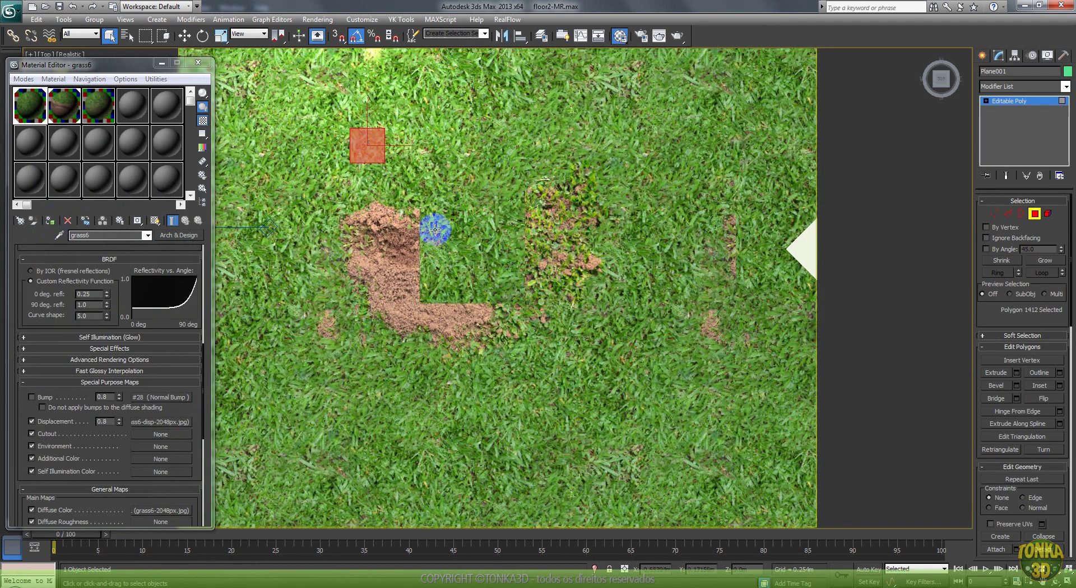
# Reselect the 3 by 4 polygon block in the dirt patch and assign grass6B to it again.
pyautogui.click(517, 176)
pyautogui.keyDown('shift'); pyautogui.click(441, 286); pyautogui.keyUp('shift')
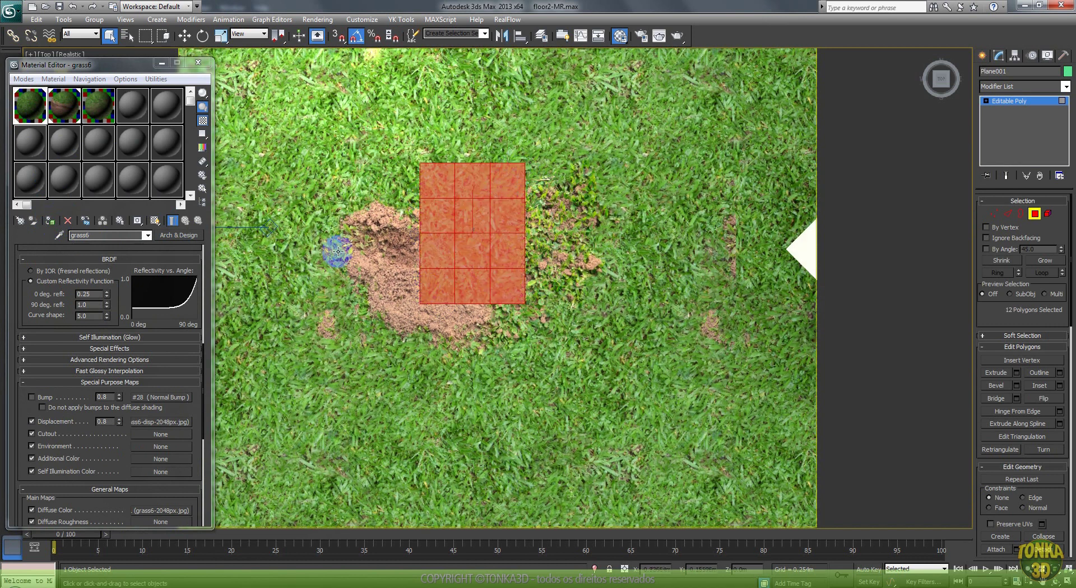
pyautogui.click(64, 117)
pyautogui.click(50, 220)
pyautogui.click(381, 210)
pyautogui.click(445, 231)
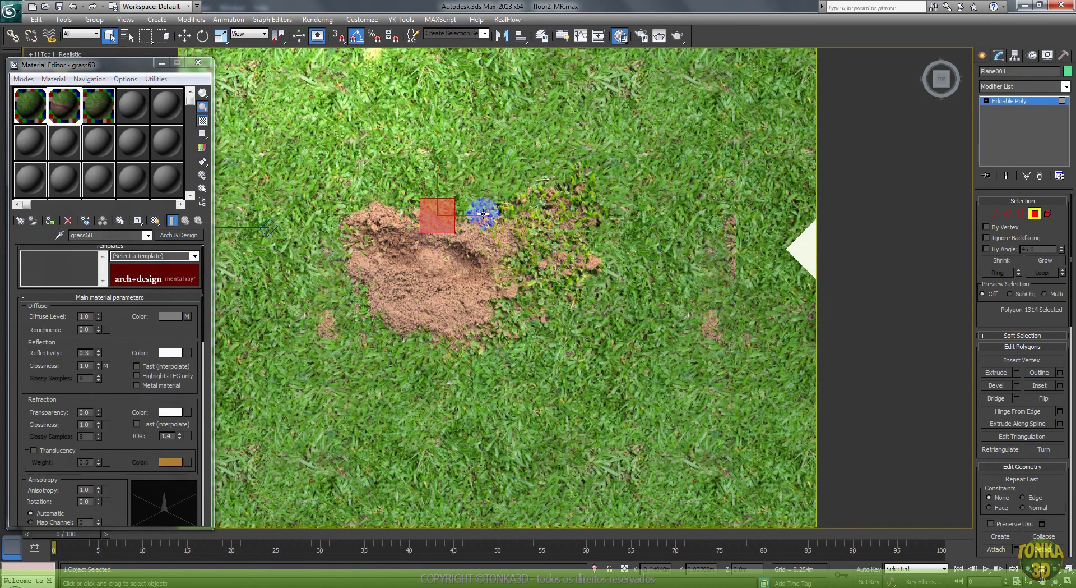
# Assign the original grass6 material to a 2 by 3 block of polygons covering the stray dirt between the patch and the box.
pyautogui.scroll(-3, 516, 258)
pyautogui.moveTo(581, 250); pyautogui.dragTo(453, 241, button='middle')
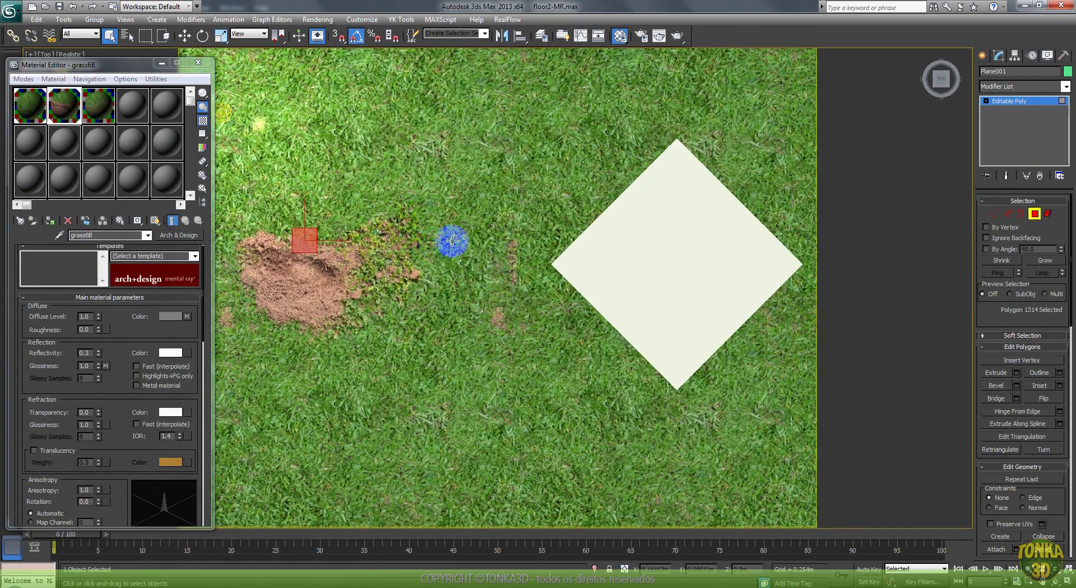
pyautogui.scroll(2, 453, 241)
pyautogui.click(559, 195)
pyautogui.keyDown('shift'); pyautogui.click(514, 277); pyautogui.keyUp('shift')
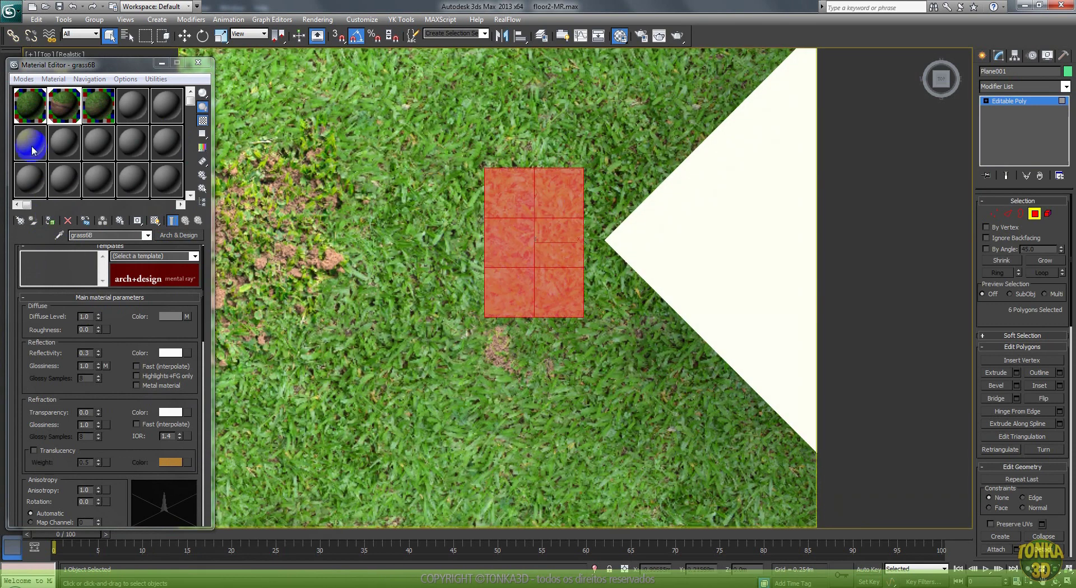
pyautogui.click(32, 112)
pyautogui.click(50, 220)
pyautogui.click(417, 230)
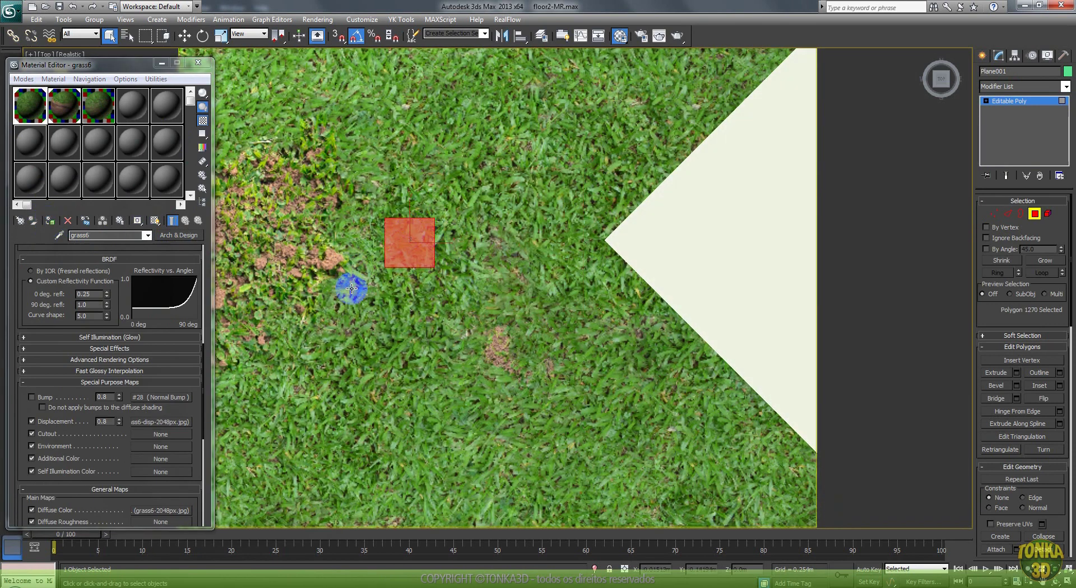
pyautogui.moveTo(471, 334); pyautogui.dragTo(531, 305, button='middle')
pyautogui.scroll(-2, 531, 305)
pyautogui.moveTo(396, 310); pyautogui.dragTo(467, 292, button='middle')
pyautogui.scroll(-1, 468, 292)
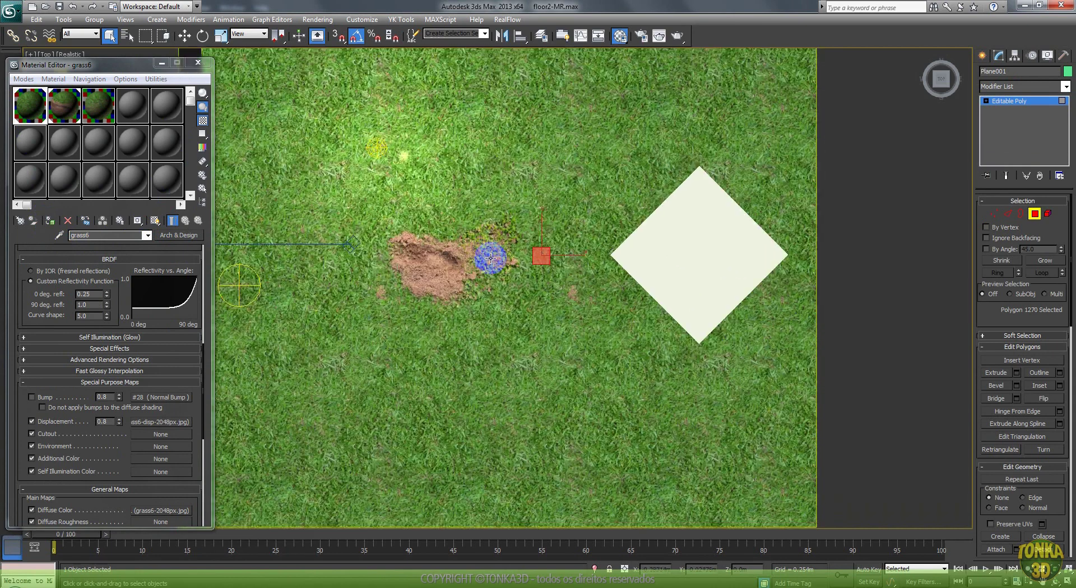
pyautogui.moveTo(548, 277); pyautogui.dragTo(509, 232, button='middle')
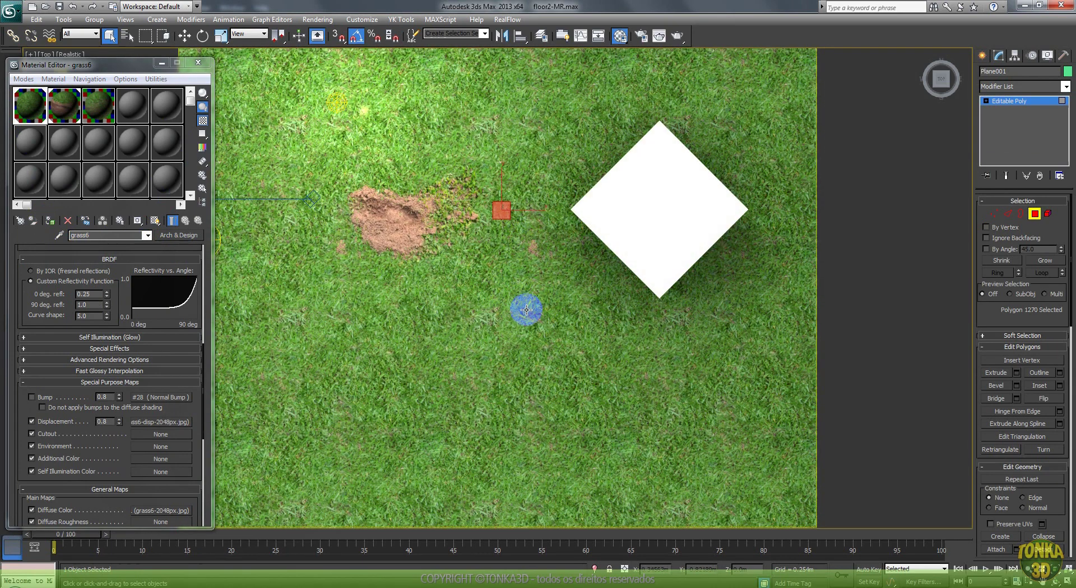
# Assign the third grass material, renamed grass6C, to an 11 by 8 block of floor polygons on the open grass below the dirt patch.
pyautogui.moveTo(539, 321); pyautogui.dragTo(673, 453)
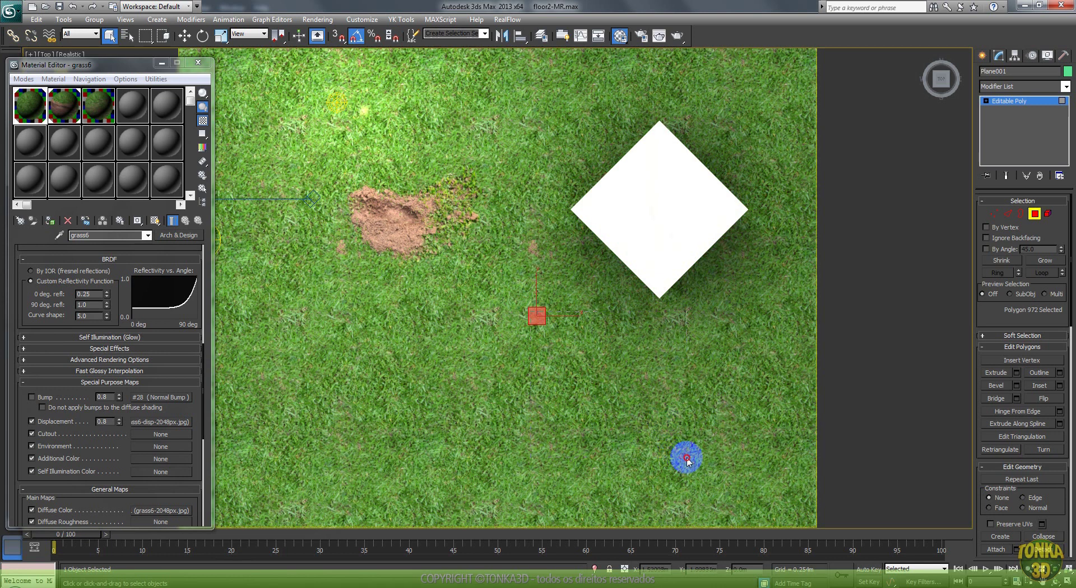
pyautogui.moveTo(347, 318); pyautogui.dragTo(509, 436)
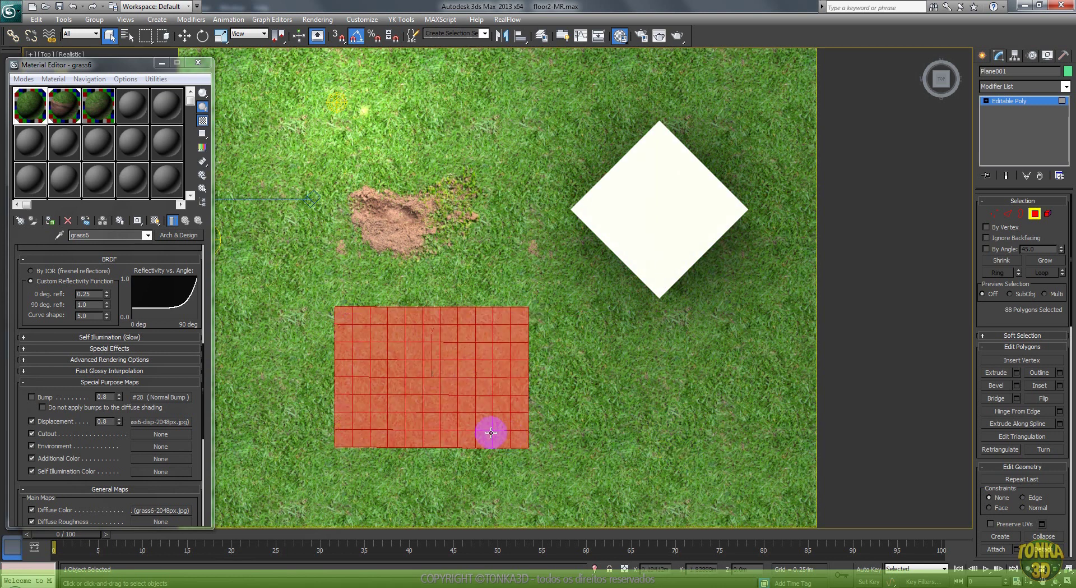
pyautogui.click(110, 124)
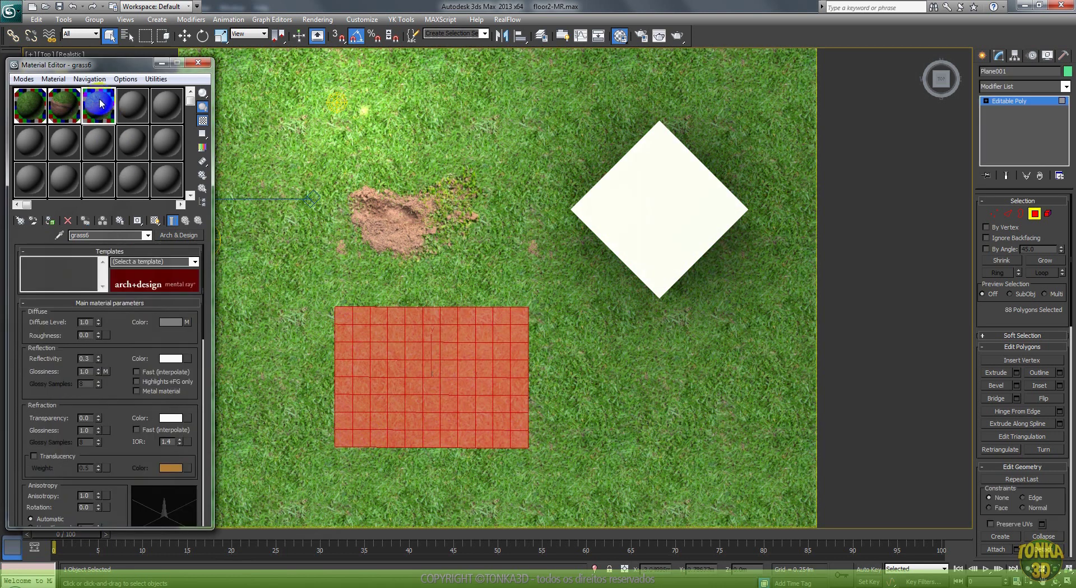
pyautogui.click(94, 235)
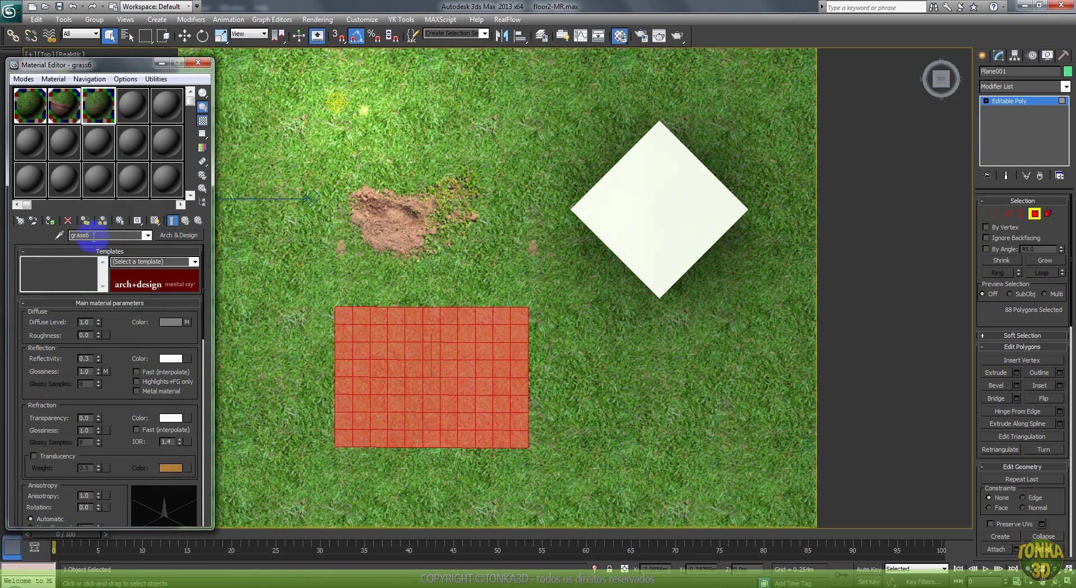
pyautogui.click(49, 221)
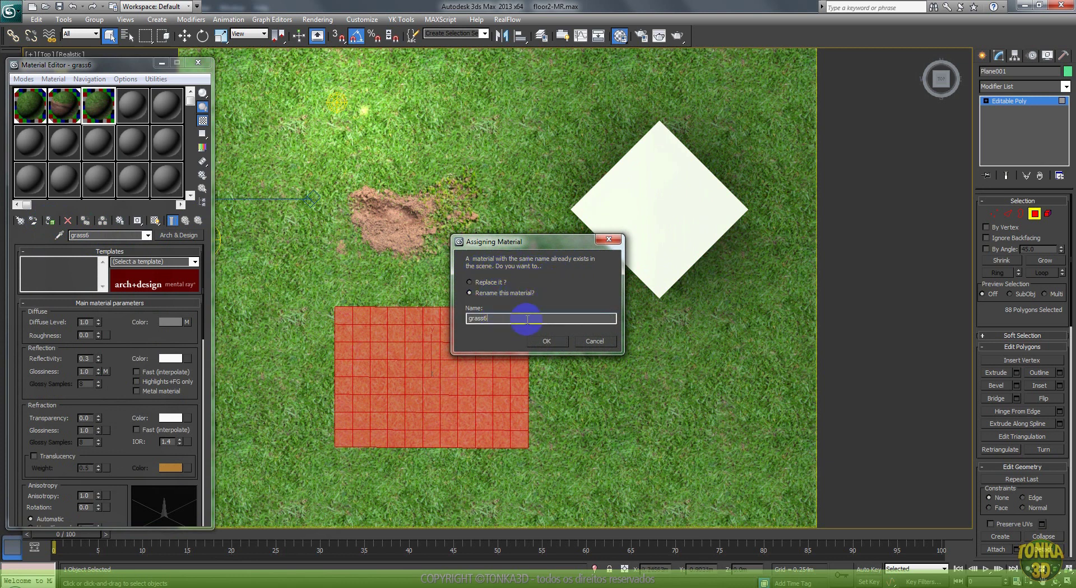
pyautogui.click(548, 340)
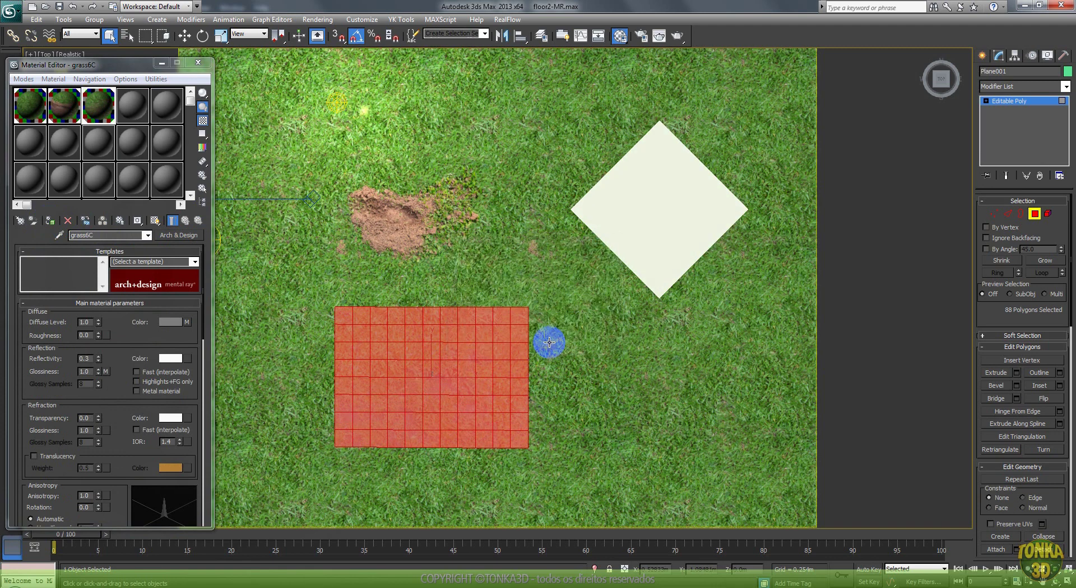
# Assign grass6C to a 10 by 6 block of polygons where the new bare-soil patch is cut off along its lower edge.
pyautogui.click(464, 349)
pyautogui.moveTo(520, 317); pyautogui.dragTo(545, 137, button='middle')
pyautogui.scroll(2, 415, 229)
pyautogui.moveTo(344, 225); pyautogui.dragTo(548, 330)
pyautogui.click(49, 219)
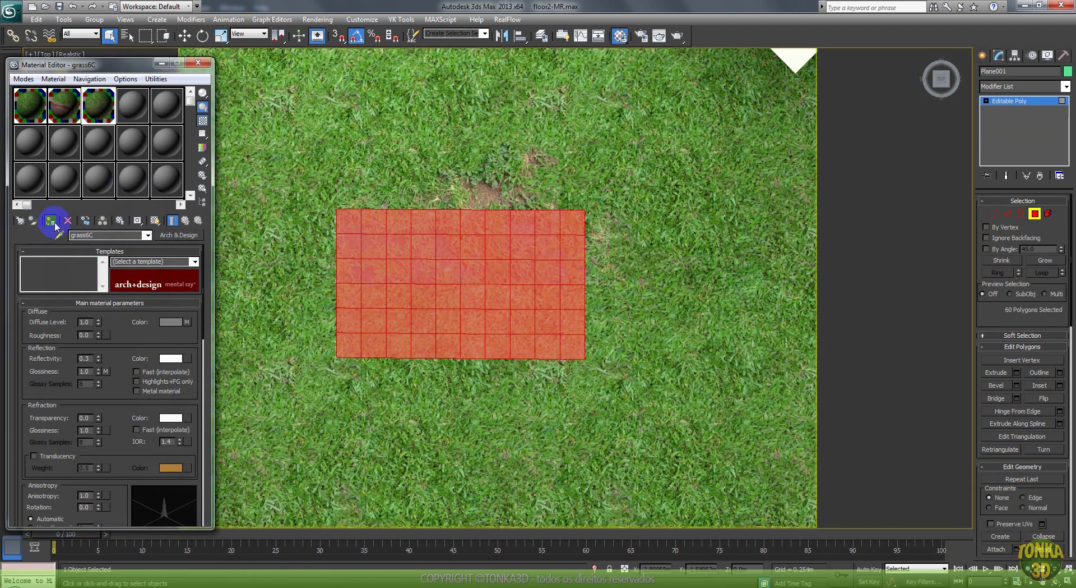
# Assign grass6C to a column of three polygons along the bare-soil patch's cut-off edge on the side away from the box.
pyautogui.click(301, 245)
pyautogui.scroll(4, 480, 291)
pyautogui.click(460, 219)
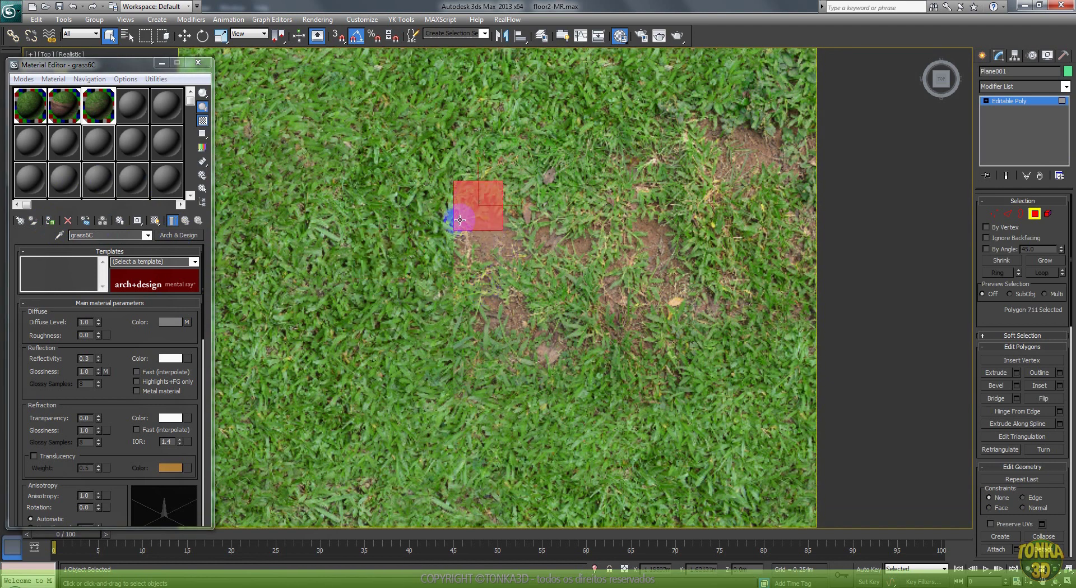
pyautogui.moveTo(436, 206); pyautogui.dragTo(429, 305)
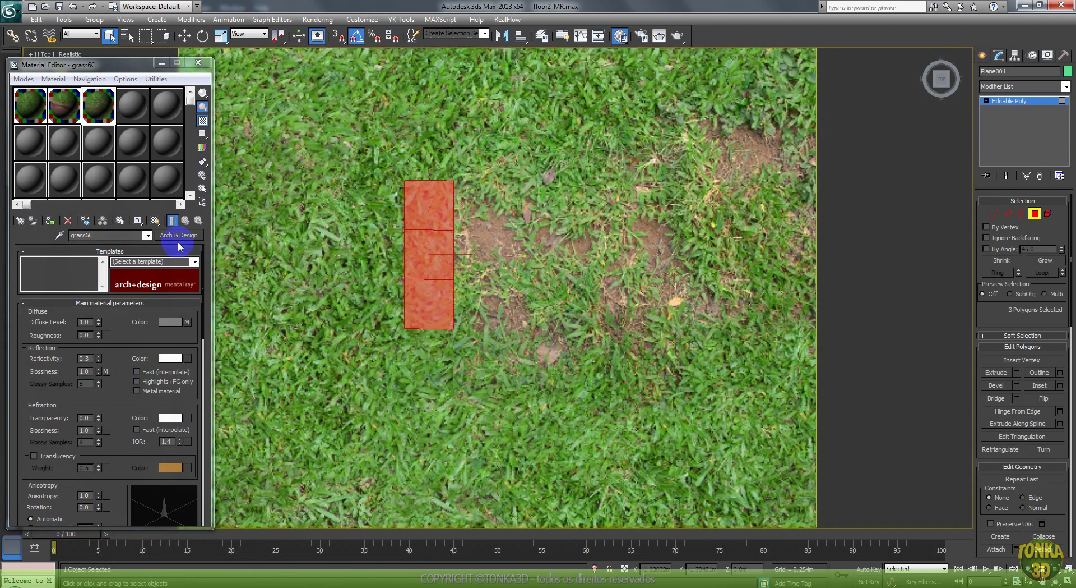
pyautogui.click(50, 220)
# Assign grass6C to the next column of polygons outward from the same cut-off edge of the bare-soil patch.
pyautogui.click(482, 244)
pyautogui.moveTo(512, 271); pyautogui.dragTo(558, 296, button='middle')
pyautogui.scroll(2, 586, 314)
pyautogui.scroll(-2, 516, 317)
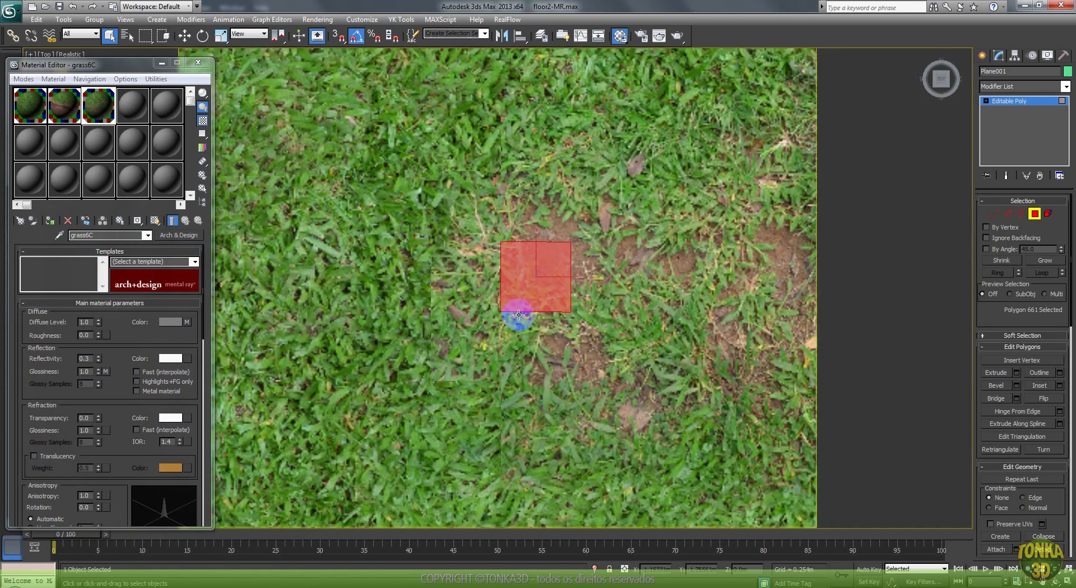
pyautogui.moveTo(424, 333); pyautogui.dragTo(429, 231)
pyautogui.click(50, 220)
# Show the edged faces and cut an irregular line through the outermost grass6C polygons beside the leftover strip of soil.
pyautogui.click(369, 239)
pyautogui.moveTo(403, 296); pyautogui.dragTo(439, 281, button='middle')
pyautogui.scroll(2, 555, 275)
pyautogui.click(643, 230)
pyautogui.press('F4')
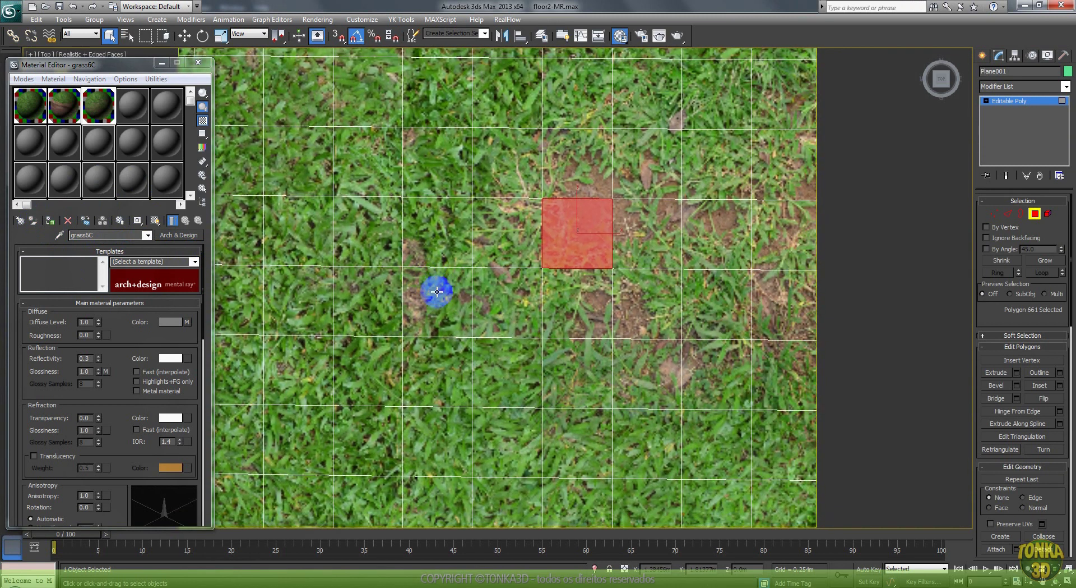
pyautogui.rightClick(498, 309)
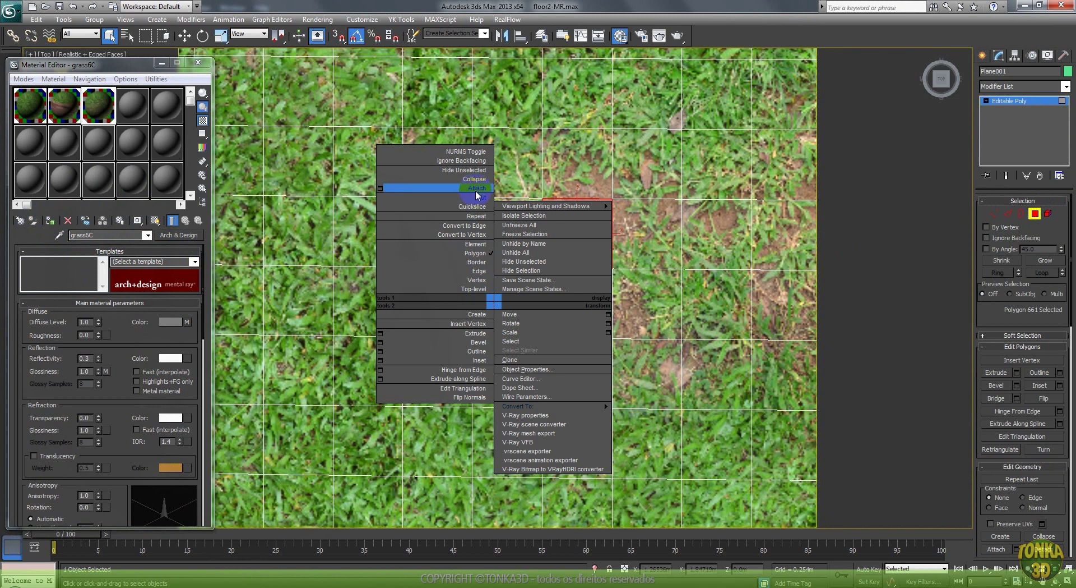
pyautogui.click(460, 314)
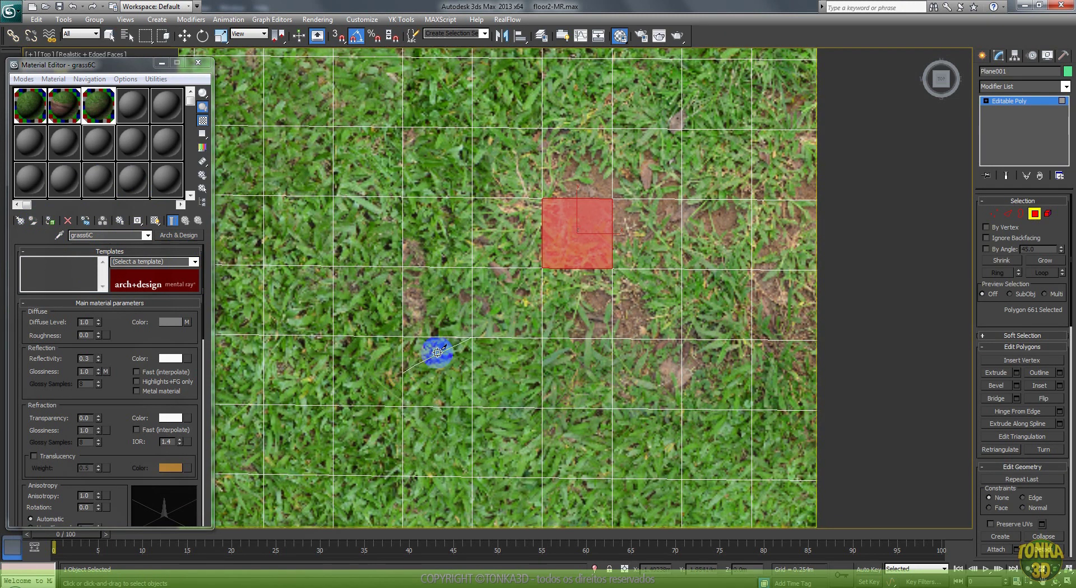
pyautogui.click(443, 337)
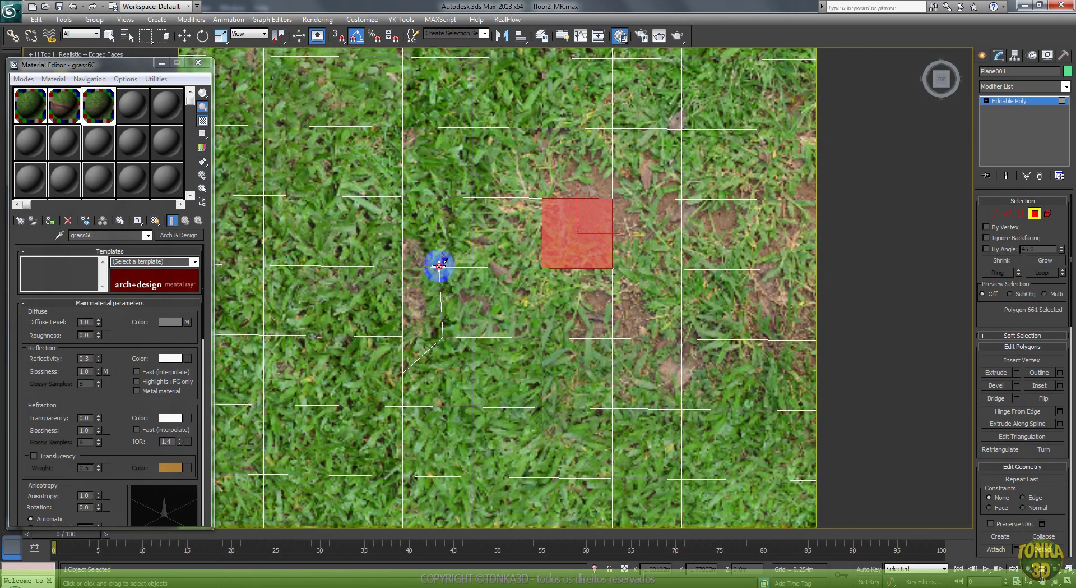
pyautogui.click(439, 265)
pyautogui.click(440, 196)
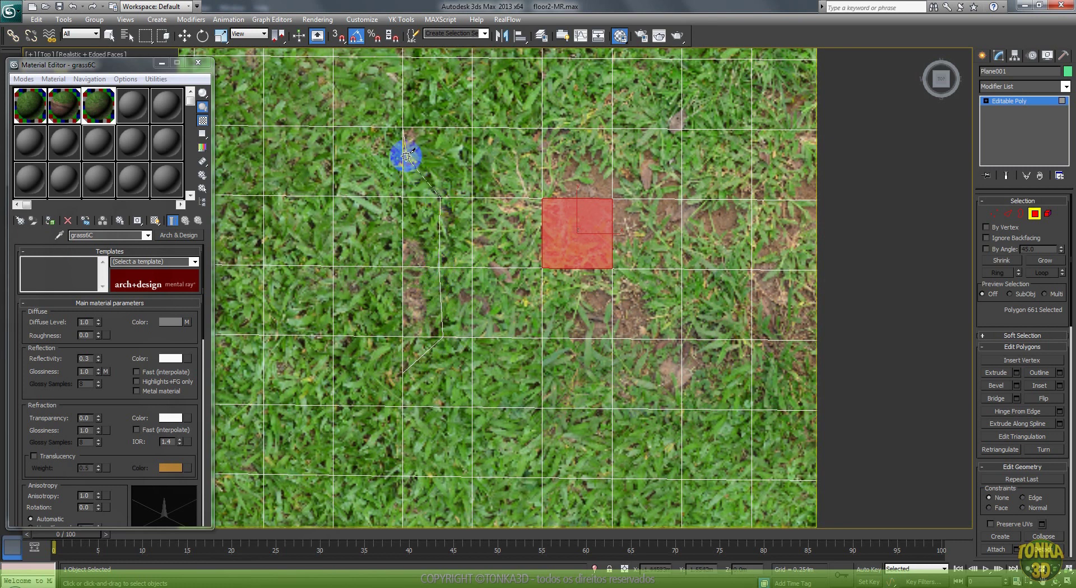
pyautogui.rightClick(443, 300)
# Assign the original grass6 material to the three cut polygons covering the soil strip, then leave polygon editing and hide the edged faces.
pyautogui.click(421, 305)
pyautogui.keyDown('ctrl'); pyautogui.click(423, 240); pyautogui.keyUp('ctrl')
pyautogui.keyDown('ctrl'); pyautogui.click(413, 342); pyautogui.keyUp('ctrl')
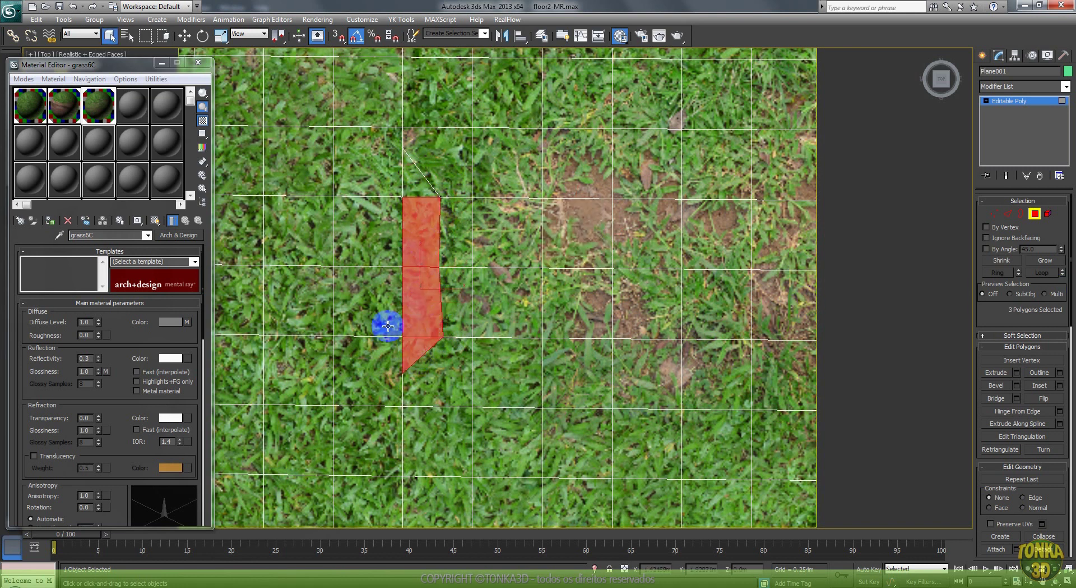
pyautogui.click(30, 106)
pyautogui.click(50, 220)
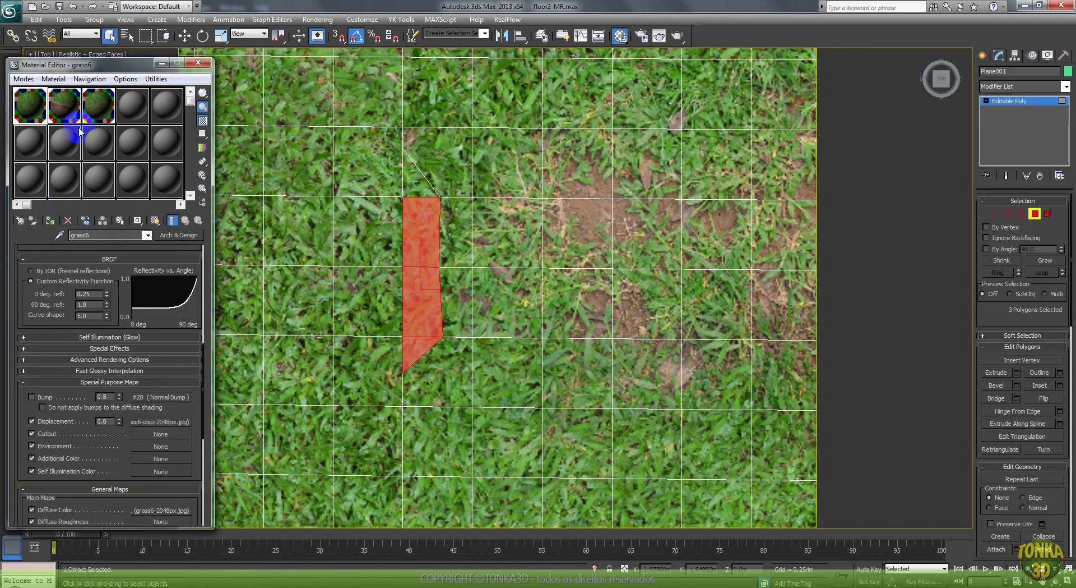
pyautogui.click(1035, 213)
pyautogui.scroll(-3, 590, 289)
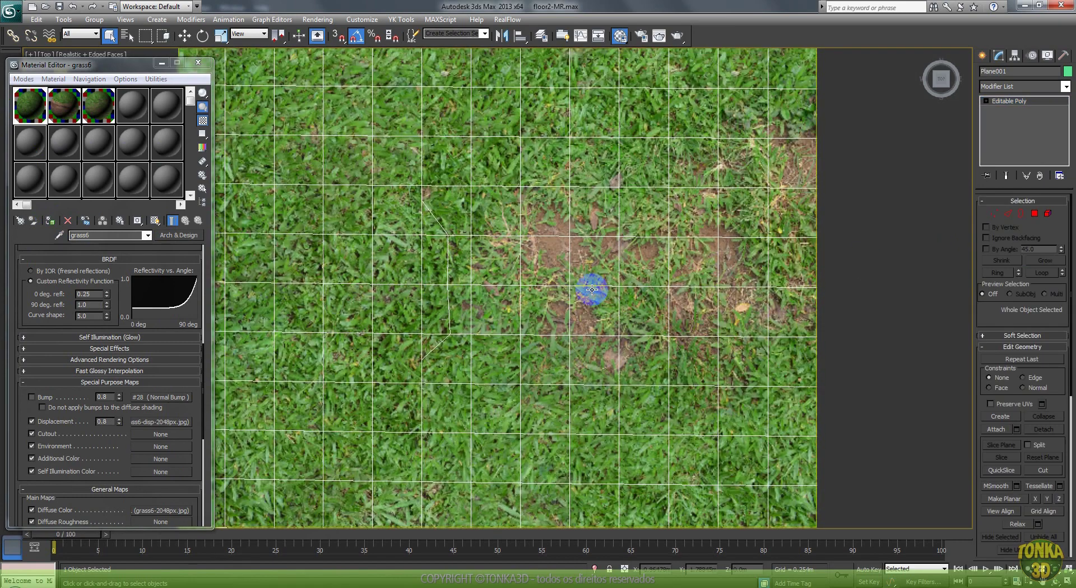
pyautogui.press('F4')
pyautogui.scroll(4, 572, 315)
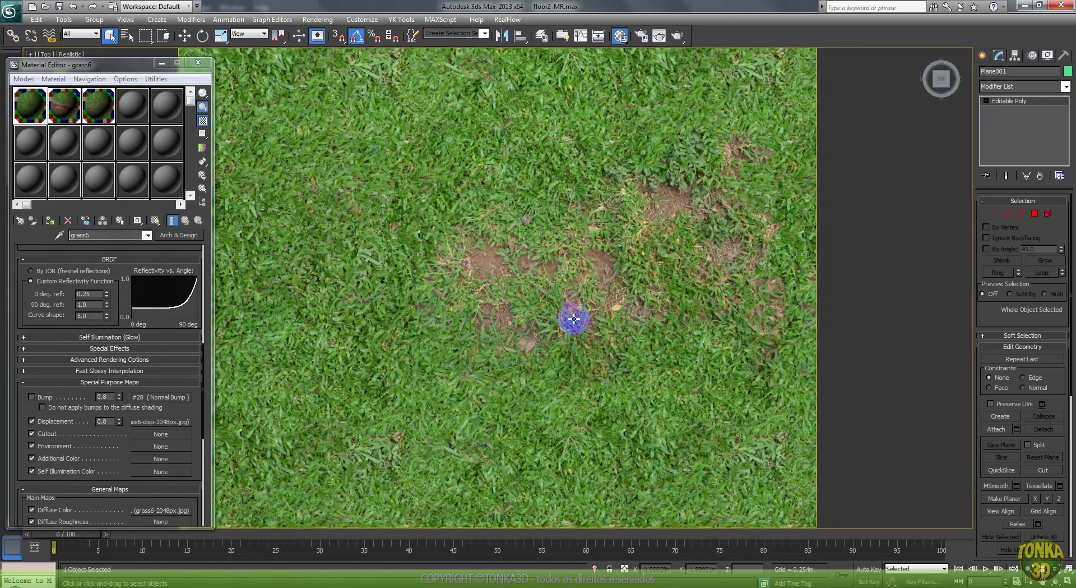
# Assign grass6B to a 9 by 8 block of floor polygons above the white box.
pyautogui.scroll(-4, 486, 314)
pyautogui.moveTo(506, 310); pyautogui.dragTo(434, 341, button='middle')
pyautogui.click(1033, 214)
pyautogui.moveTo(687, 241); pyautogui.dragTo(566, 317, button='middle')
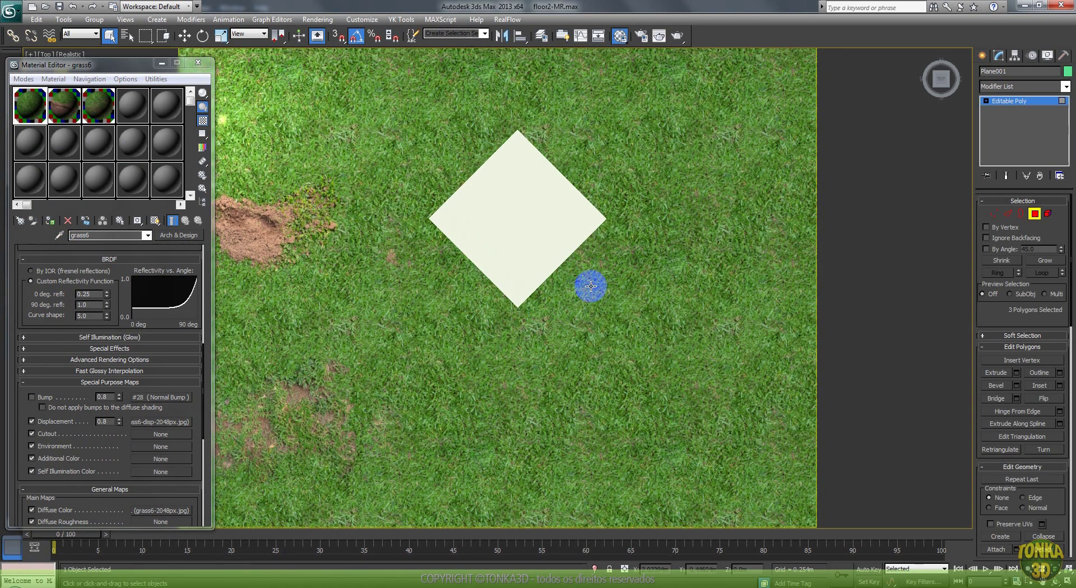
pyautogui.moveTo(617, 175); pyautogui.dragTo(688, 300, button='middle')
pyautogui.click(712, 150)
pyautogui.moveTo(574, 263); pyautogui.dragTo(578, 279)
pyautogui.moveTo(737, 246); pyautogui.dragTo(660, 271, button='middle')
pyautogui.click(65, 109)
pyautogui.click(49, 220)
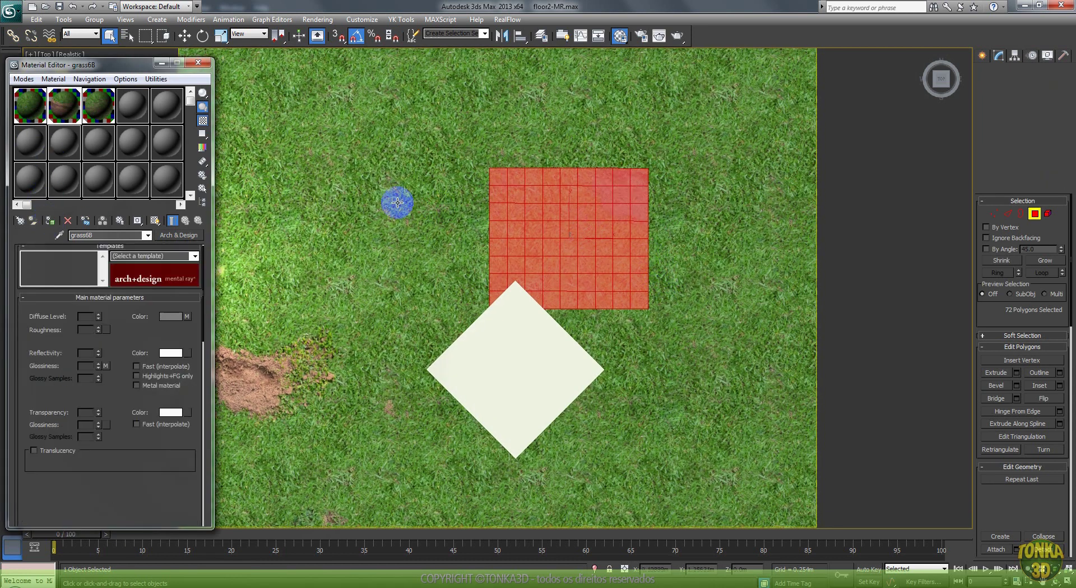
# Assign grass6C to a 10 by 8 block of floor polygons above and to the right of the white box.
pyautogui.click(411, 193)
pyautogui.moveTo(651, 224); pyautogui.dragTo(558, 326, button='middle')
pyautogui.scroll(2, 558, 326)
pyautogui.moveTo(615, 187); pyautogui.dragTo(481, 307)
pyautogui.moveTo(24, 186); pyautogui.dragTo(418, 359)
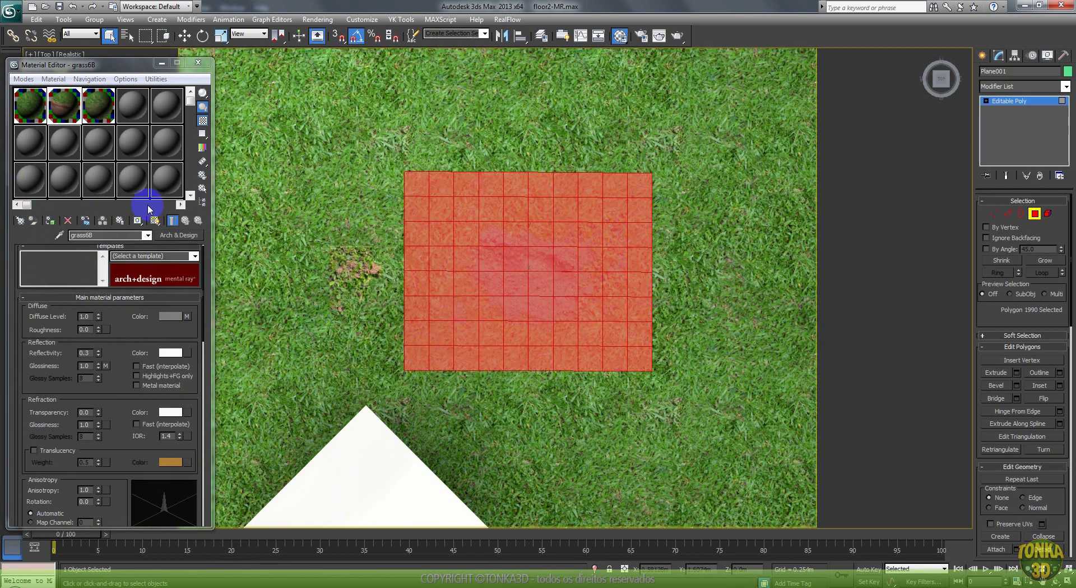
pyautogui.click(342, 233)
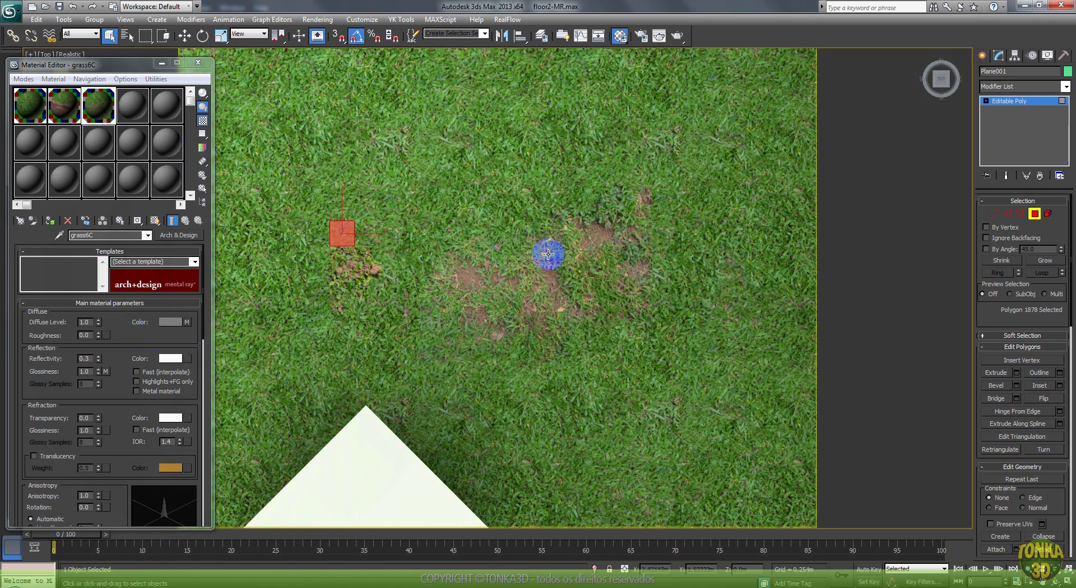
# Examine the W rotation angle in the coordinates of grass6C's diffuse color bitmap and return to the parent material.
pyautogui.click(187, 321)
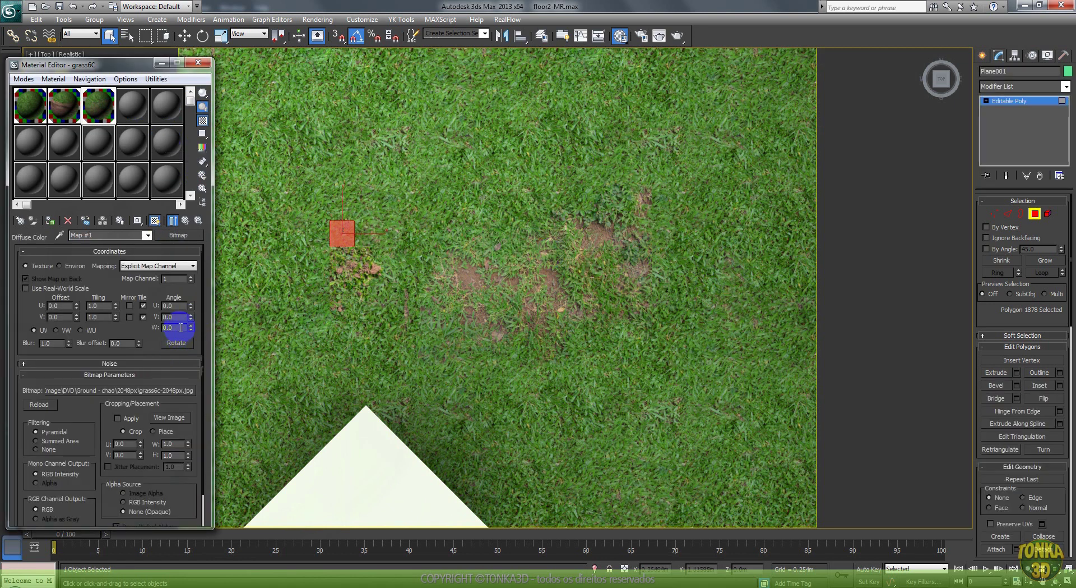
pyautogui.click(178, 327)
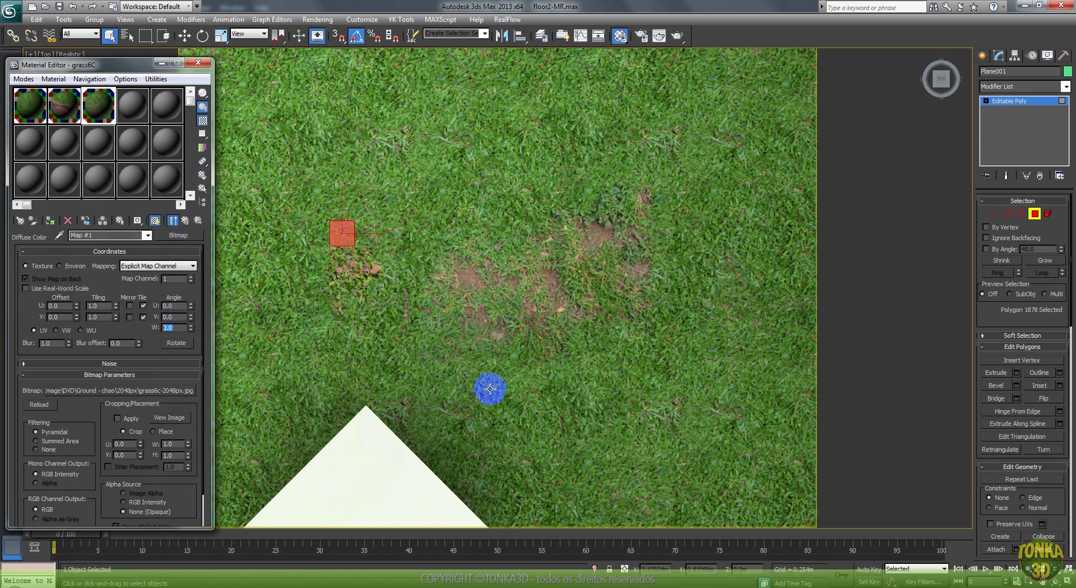
pyautogui.click(185, 221)
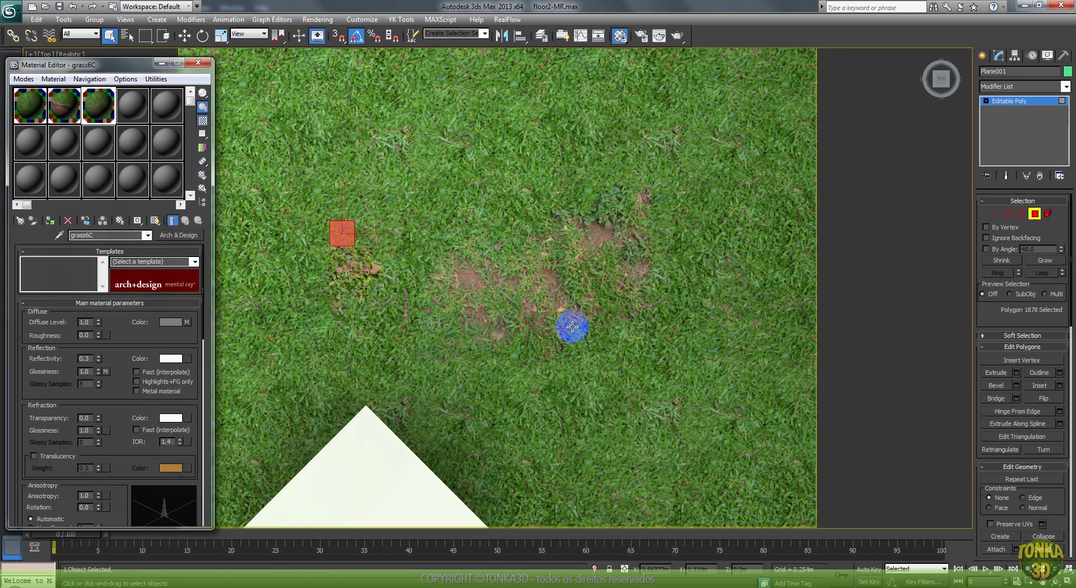
# Assign the original grass6 material to a 4 by 5 block of polygons covering the dirt remnant beside the new bare-soil patch.
pyautogui.moveTo(474, 312); pyautogui.dragTo(499, 306, button='middle')
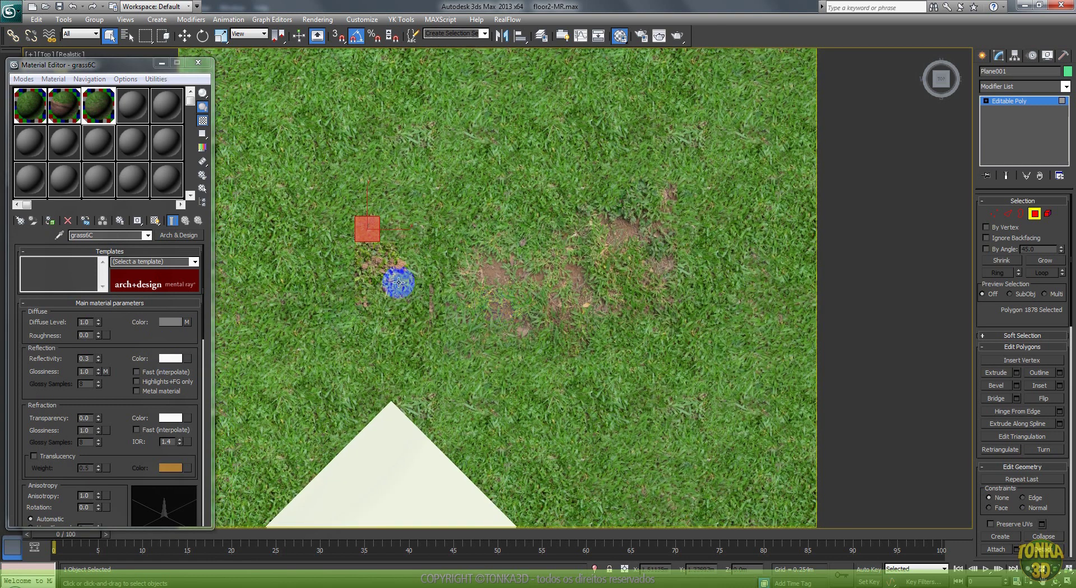
pyautogui.click(313, 269)
pyautogui.moveTo(345, 235); pyautogui.dragTo(407, 321)
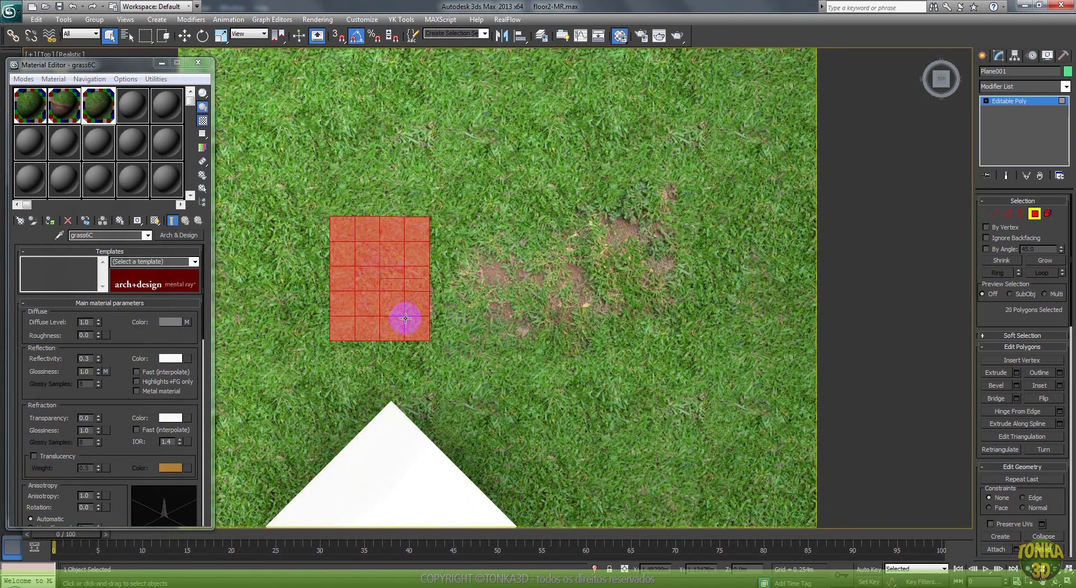
pyautogui.click(37, 107)
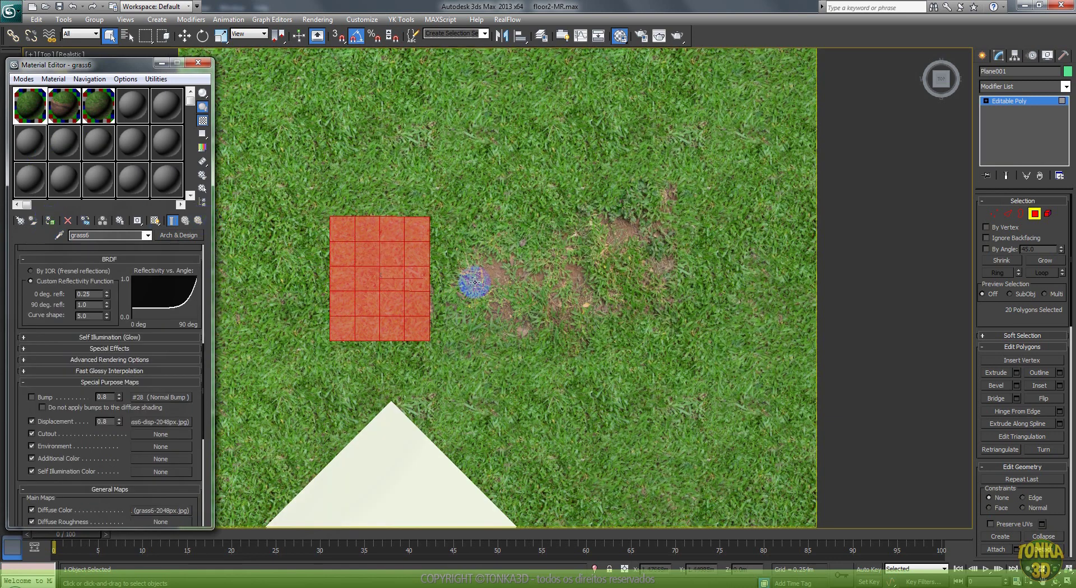
pyautogui.click(537, 279)
# Assign the original grass6 material to a column of three polygons at the left edge of the new bare-soil patch.
pyautogui.moveTo(525, 320); pyautogui.dragTo(536, 210, button='middle')
pyautogui.scroll(-2, 500, 241)
pyautogui.scroll(3, 499, 240)
pyautogui.moveTo(439, 179); pyautogui.dragTo(491, 301, button='middle')
pyautogui.click(476, 252)
pyautogui.keyDown('ctrl'); pyautogui.click(484, 278); pyautogui.keyUp('ctrl')
pyautogui.keyDown('ctrl'); pyautogui.click(474, 307); pyautogui.keyUp('ctrl')
pyautogui.click(52, 221)
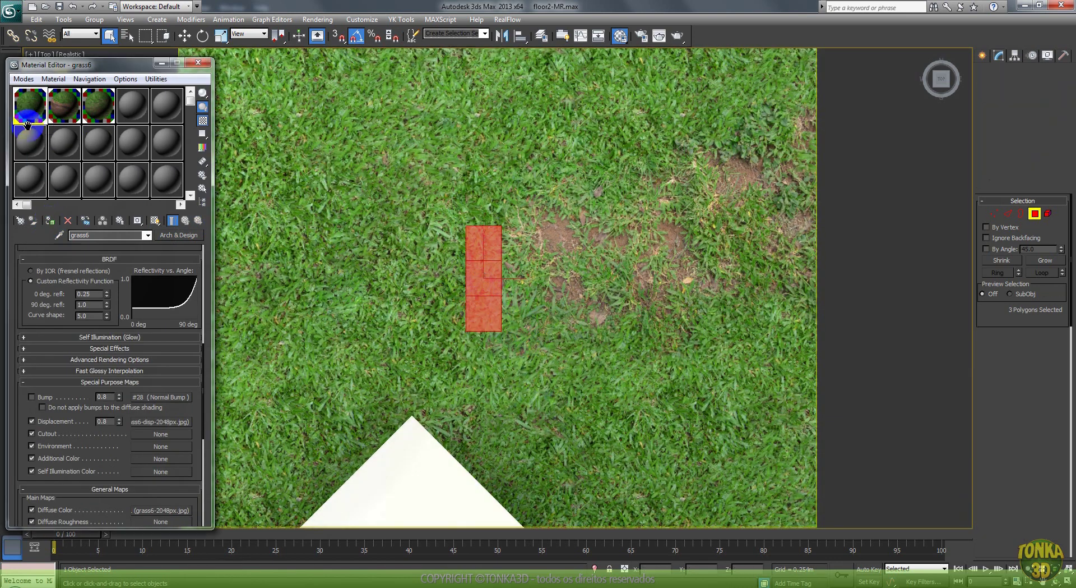
pyautogui.click(421, 233)
# Examine how the bare-soil patches blend into the grass, up close and across the whole floor.
pyautogui.moveTo(414, 219); pyautogui.dragTo(462, 238, button='middle')
pyautogui.scroll(-3, 462, 239)
pyautogui.moveTo(462, 239); pyautogui.dragTo(545, 266)
pyautogui.scroll(-2, 524, 301)
pyautogui.scroll(5, 524, 309)
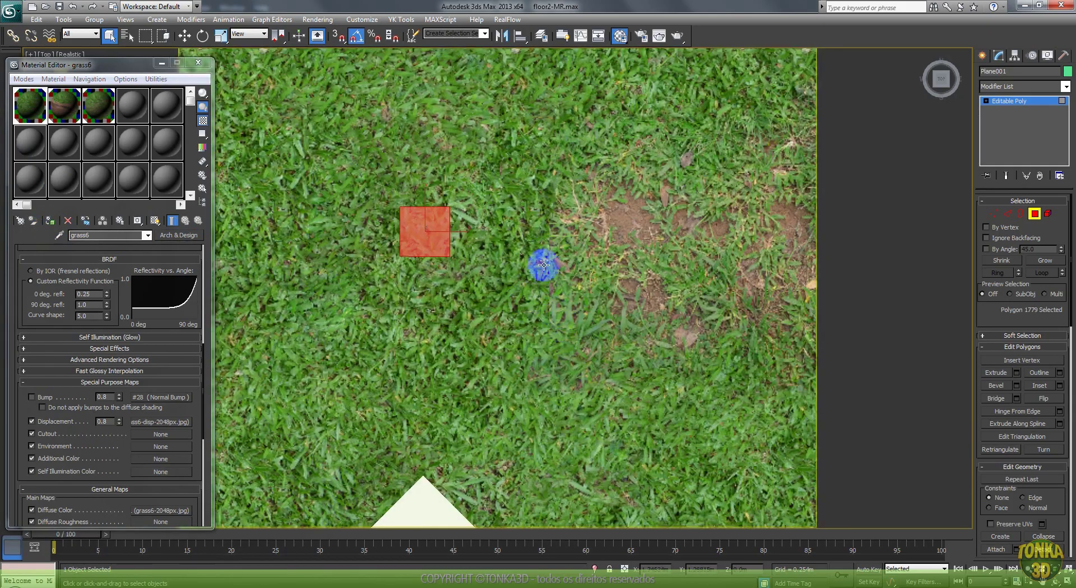
pyautogui.scroll(-4, 526, 303)
pyautogui.moveTo(436, 330); pyautogui.dragTo(539, 209, button='middle')
pyautogui.moveTo(539, 209); pyautogui.dragTo(555, 245)
pyautogui.scroll(-2, 512, 218)
pyautogui.scroll(2, 543, 233)
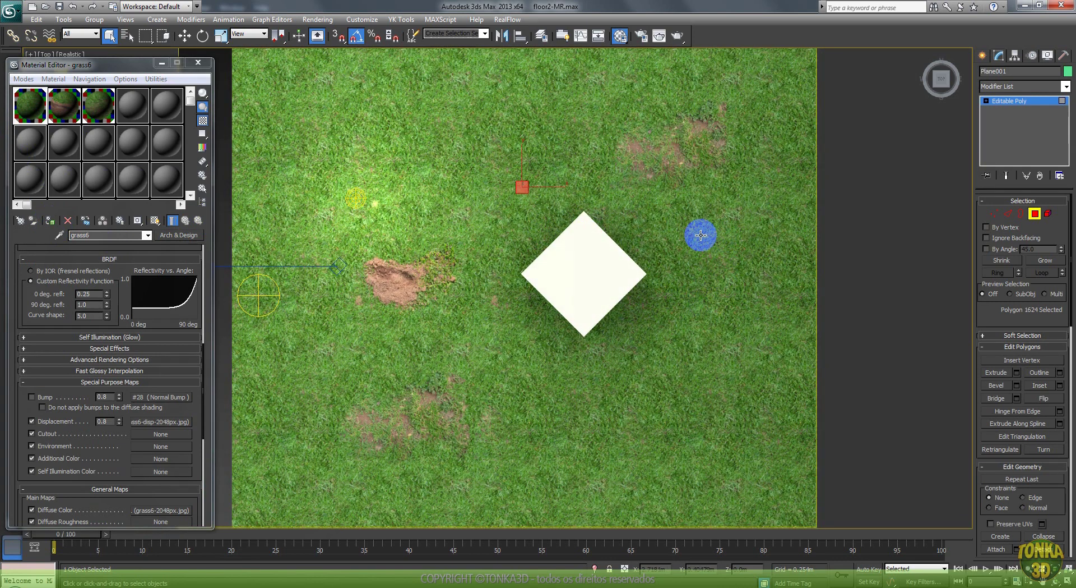
pyautogui.scroll(-2, 613, 295)
pyautogui.scroll(-2, 613, 296)
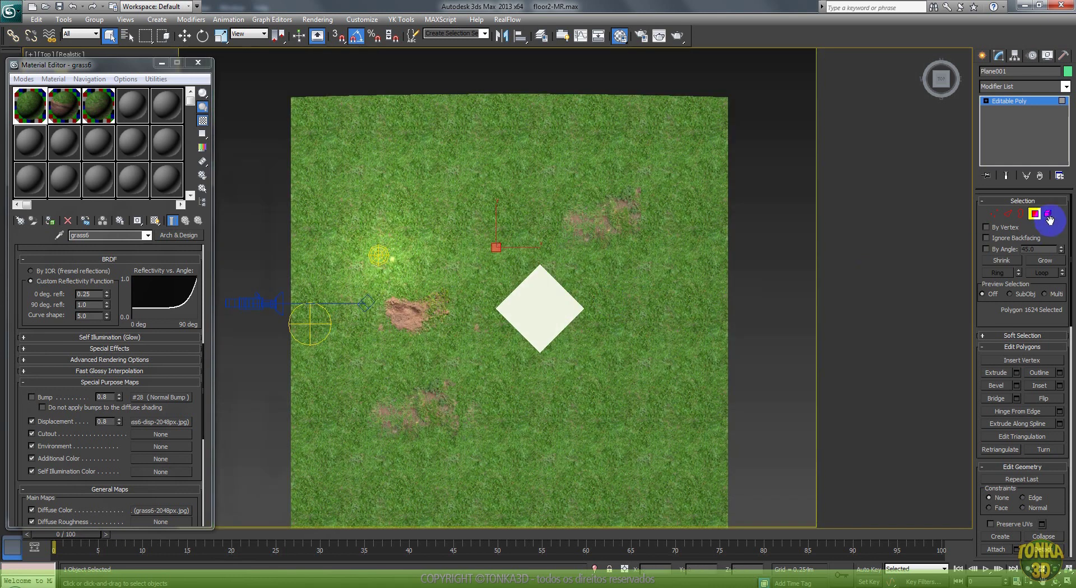
pyautogui.click(1035, 216)
pyautogui.click(1035, 215)
pyautogui.moveTo(745, 89); pyautogui.dragTo(517, 325)
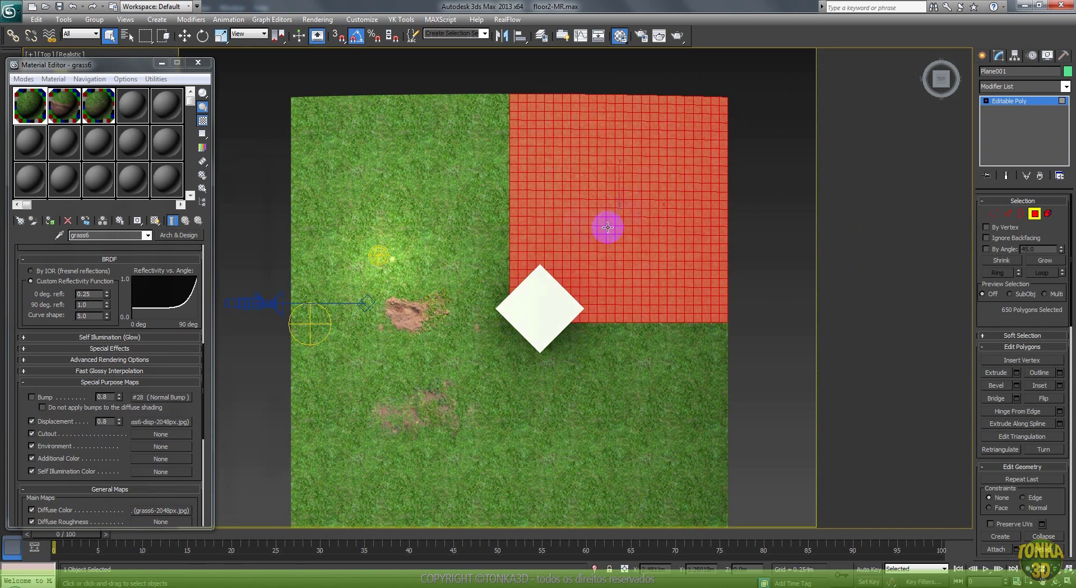
pyautogui.click(769, 207)
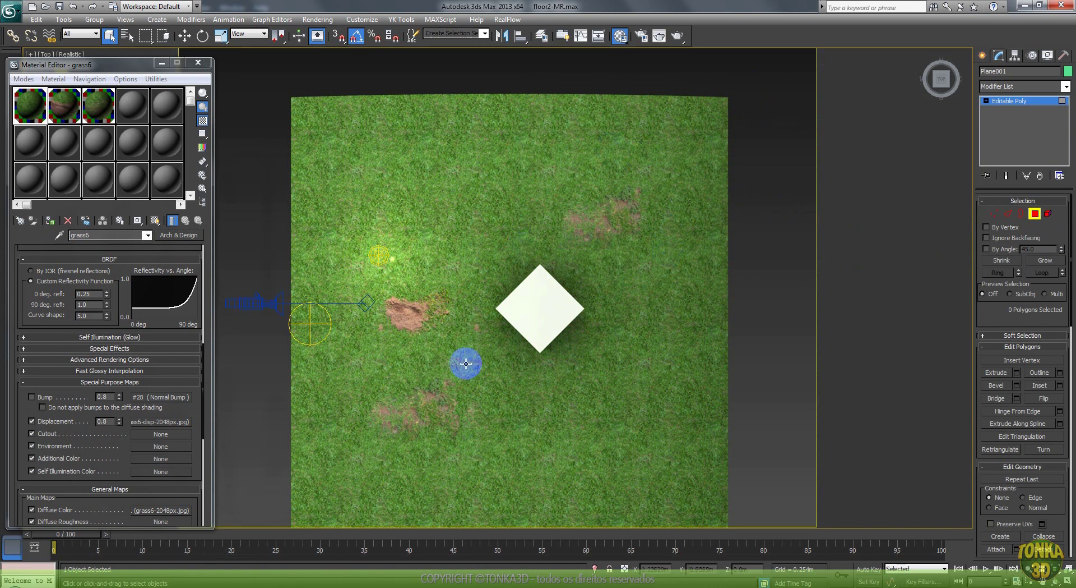
# Leave polygon editing, deselect the floor, show the camera view and close the Material Editor.
pyautogui.click(1029, 216)
pyautogui.click(758, 231)
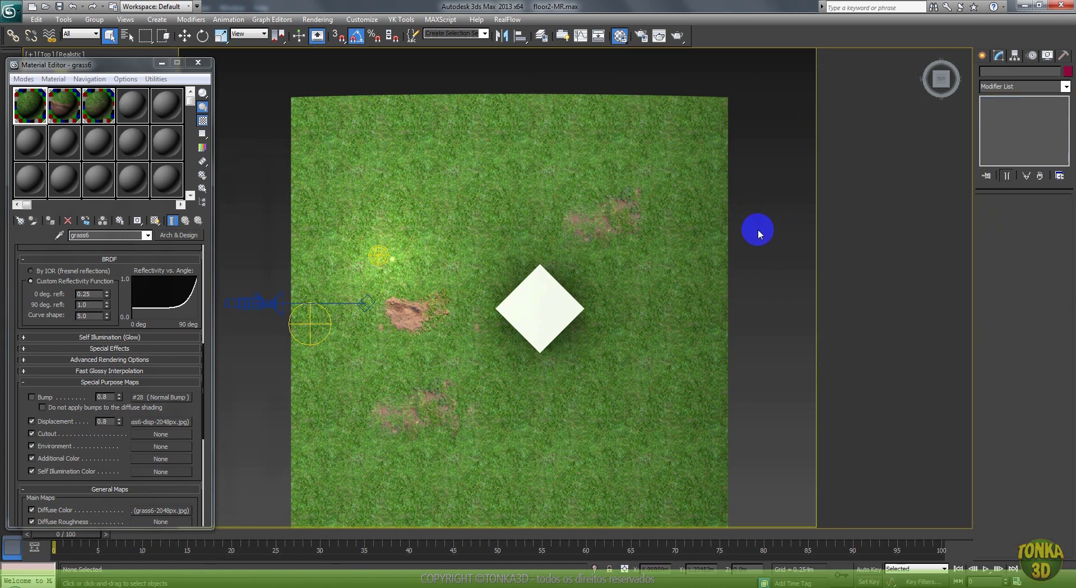
pyautogui.press('c')
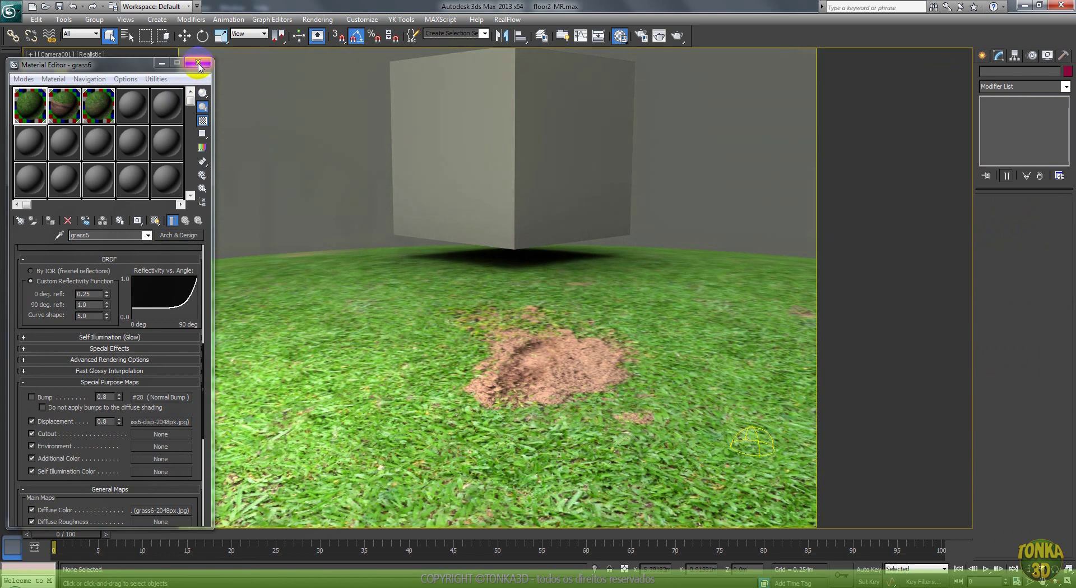
pyautogui.click(198, 62)
# Move the floor so the bare-soil patch sits at the lower left of the camera view, and lower the box toward the grass.
pyautogui.click(499, 381)
pyautogui.rightClick(510, 291)
pyautogui.click(522, 299)
pyautogui.moveTo(500, 264); pyautogui.dragTo(346, 299)
pyautogui.click(487, 190)
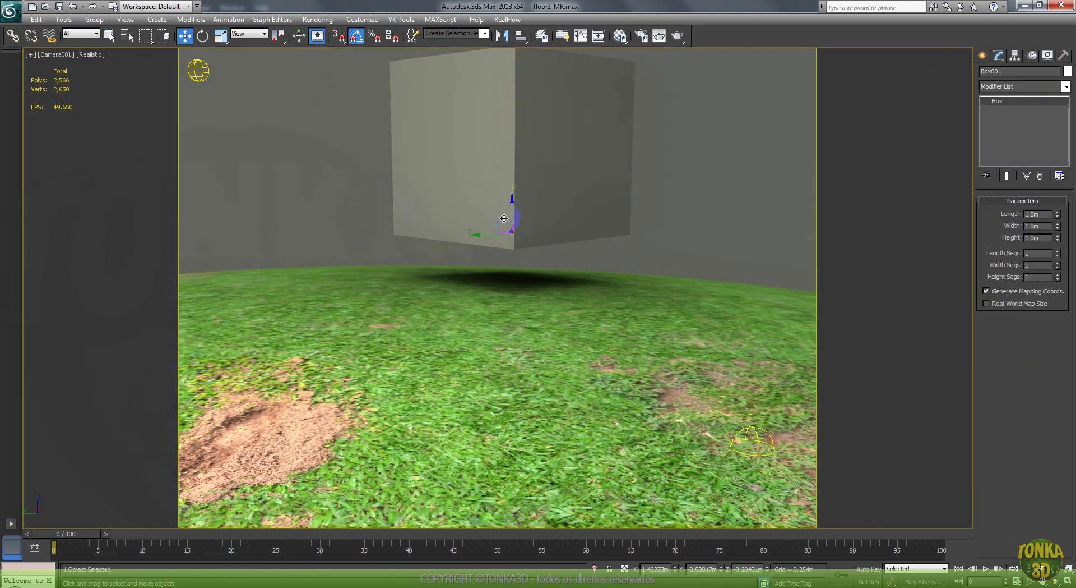
pyautogui.moveTo(503, 225); pyautogui.dragTo(495, 245)
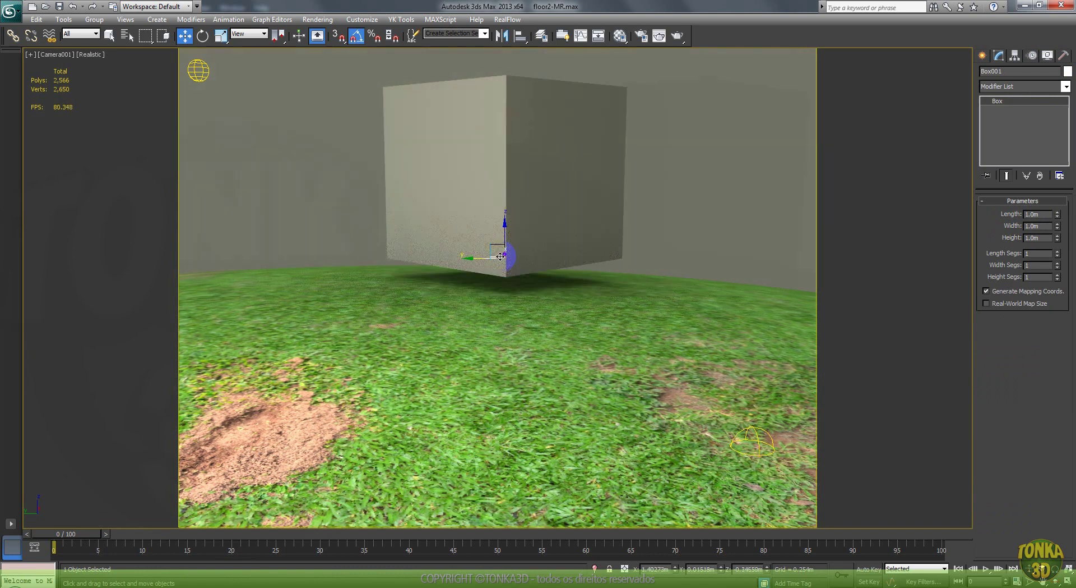
# Adjust the floor's position from the top view, render the camera view and close the finished render.
pyautogui.press('t')
pyautogui.click(651, 296)
pyautogui.moveTo(650, 296); pyautogui.dragTo(561, 240)
pyautogui.press('c')
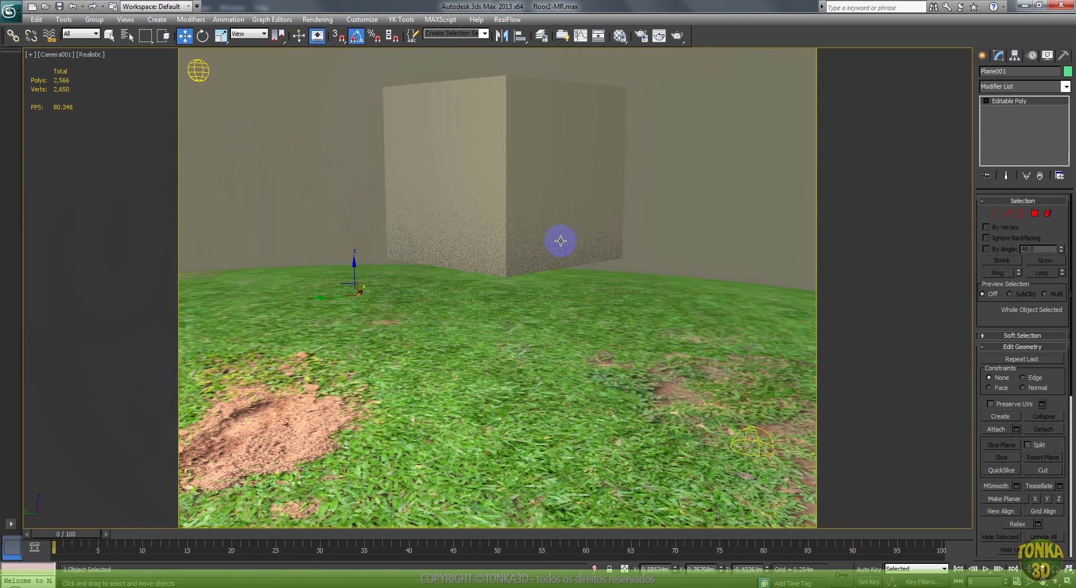
pyautogui.click(677, 37)
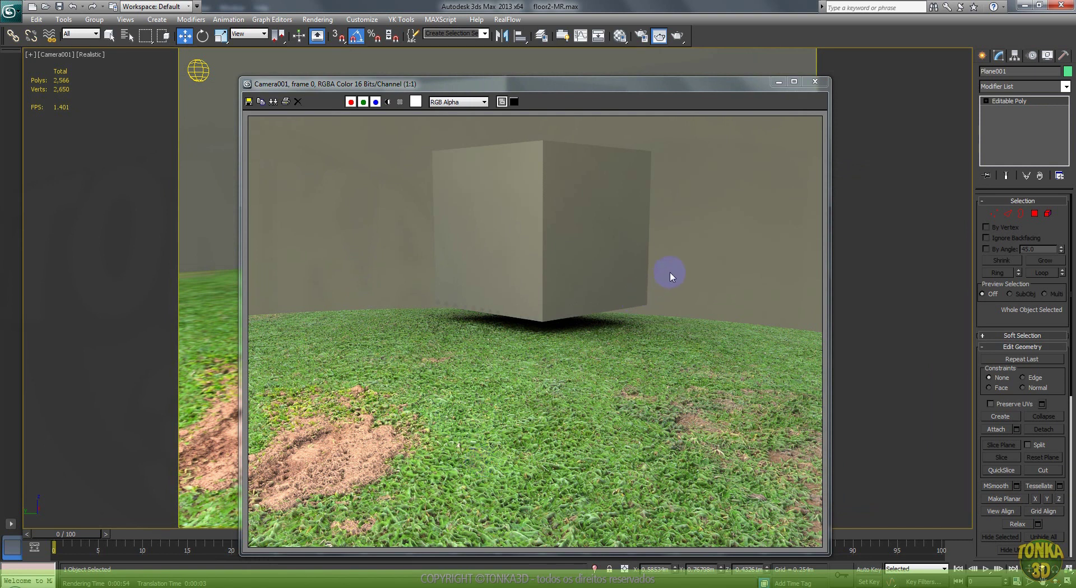
pyautogui.click(815, 81)
# Raise the box slightly and lower the floor to widen the gap between them.
pyautogui.click(521, 168)
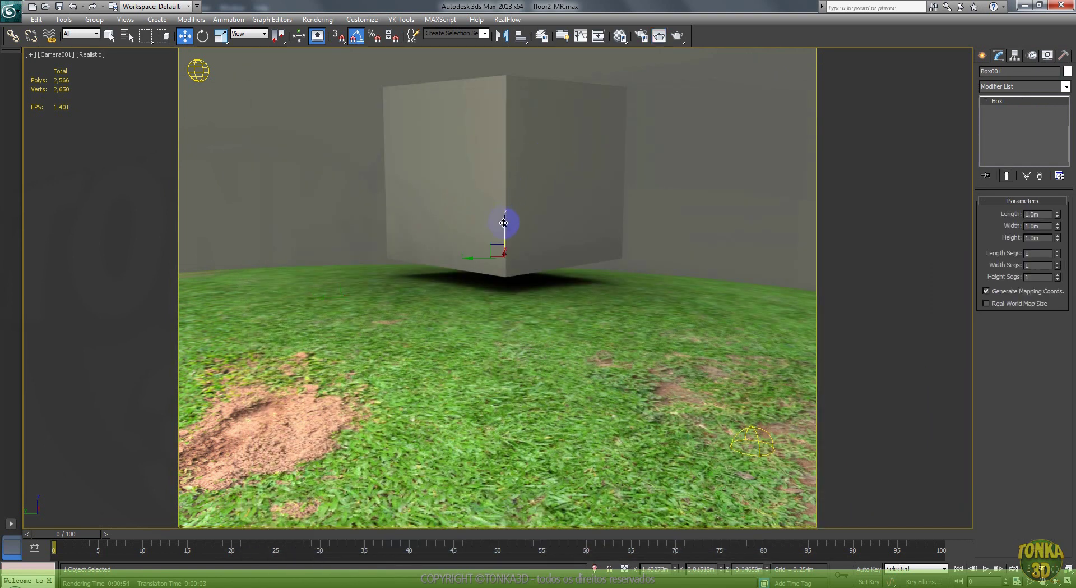
pyautogui.click(452, 352)
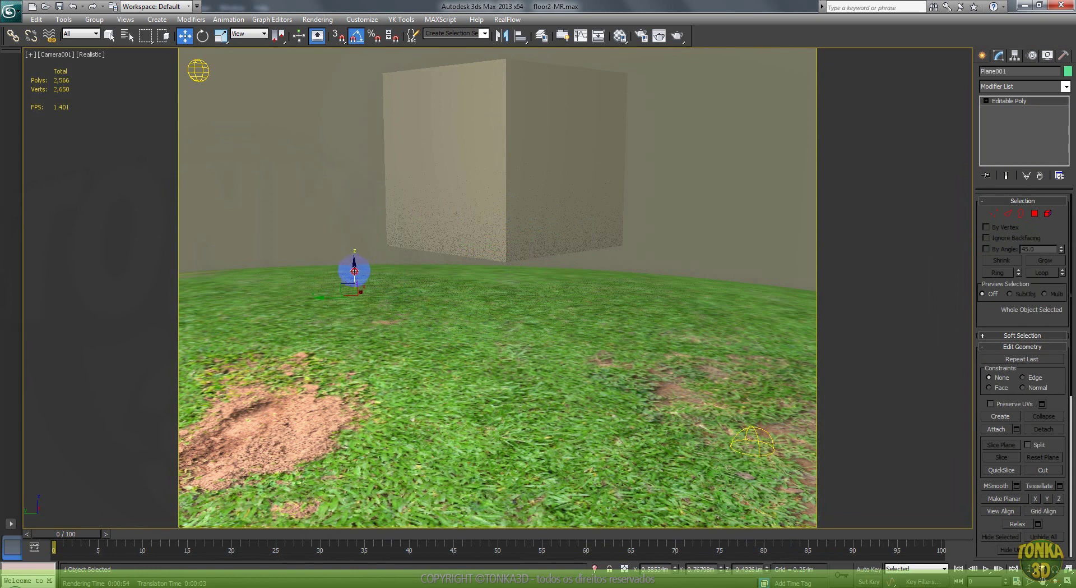
pyautogui.moveTo(353, 271); pyautogui.dragTo(353, 282)
# Set the displacement map amount to 2.0 in the grass6, grass6B and grass6C materials.
pyautogui.click(619, 36)
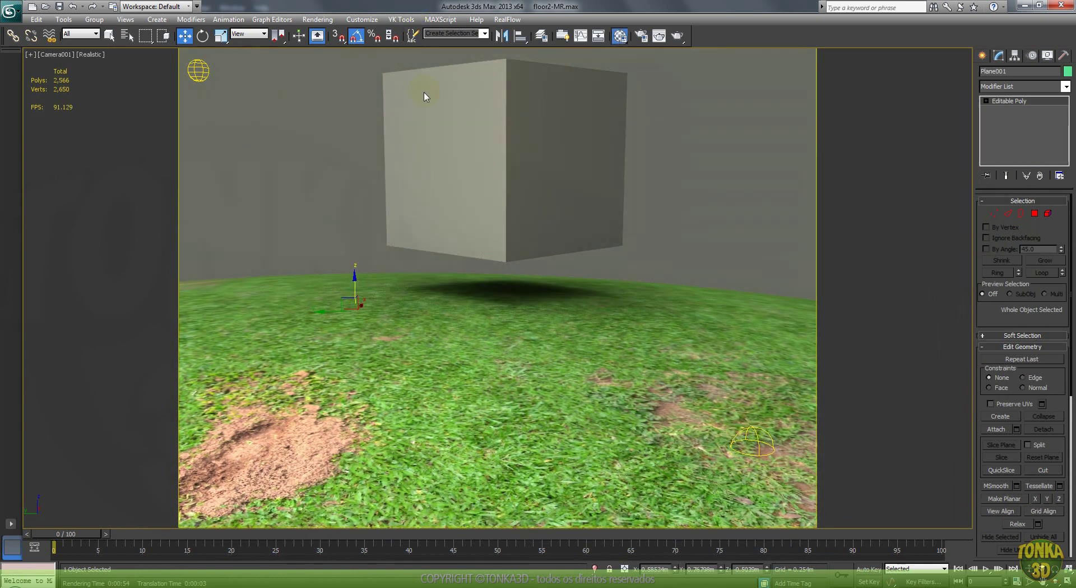
pyautogui.moveTo(106, 422); pyautogui.dragTo(90, 421)
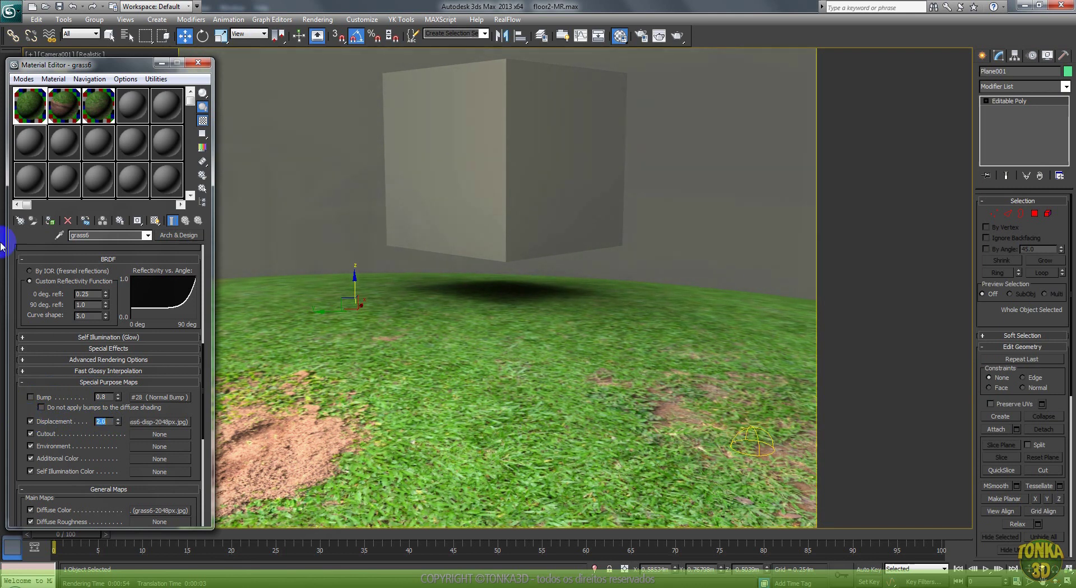
pyautogui.click(64, 105)
pyautogui.moveTo(108, 429); pyautogui.dragTo(100, 192)
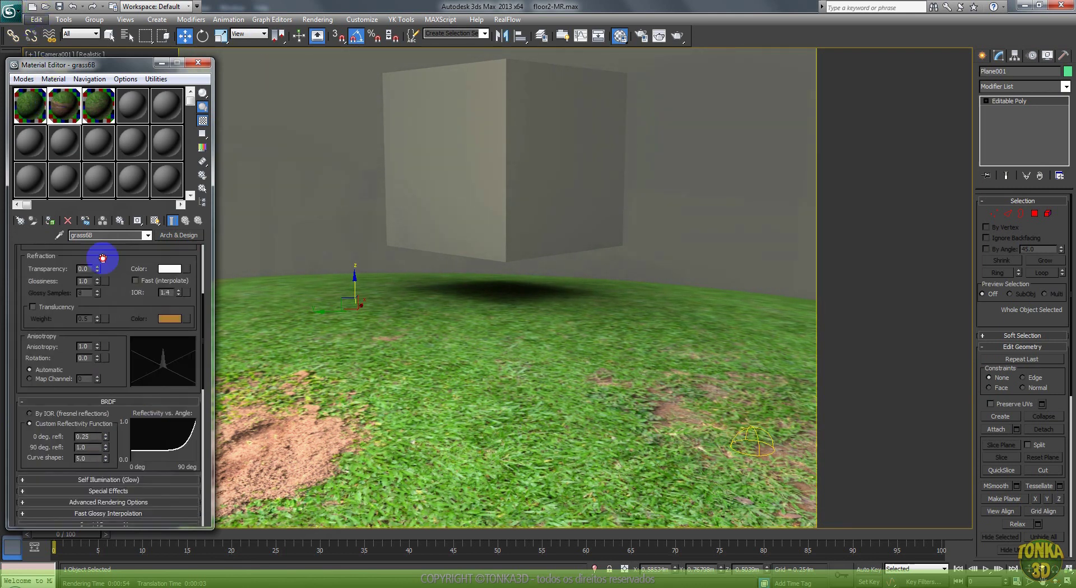
pyautogui.moveTo(110, 437); pyautogui.dragTo(56, 438)
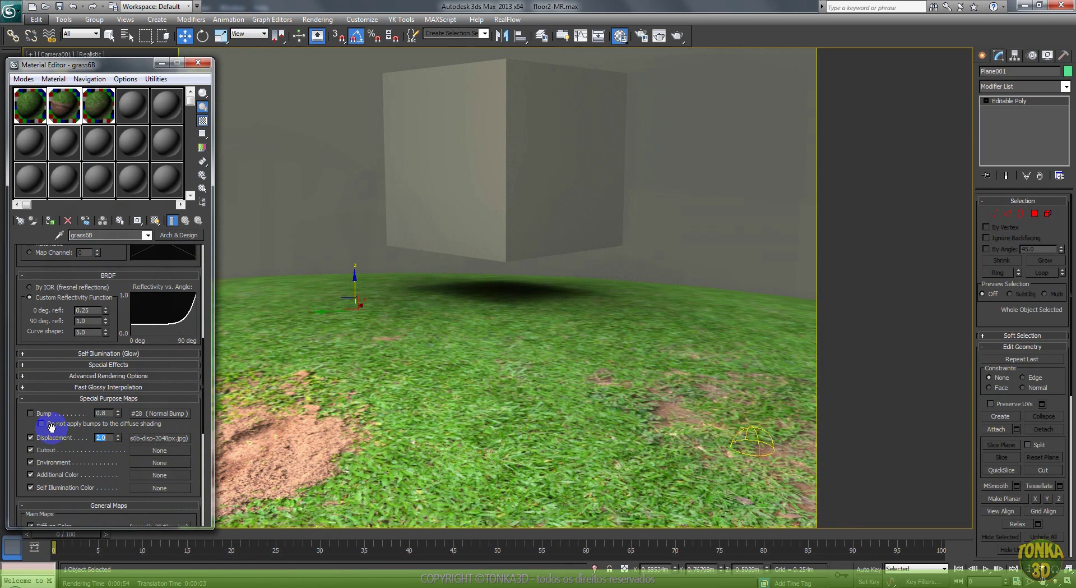
pyautogui.click(98, 105)
pyautogui.moveTo(110, 456); pyautogui.dragTo(105, 185)
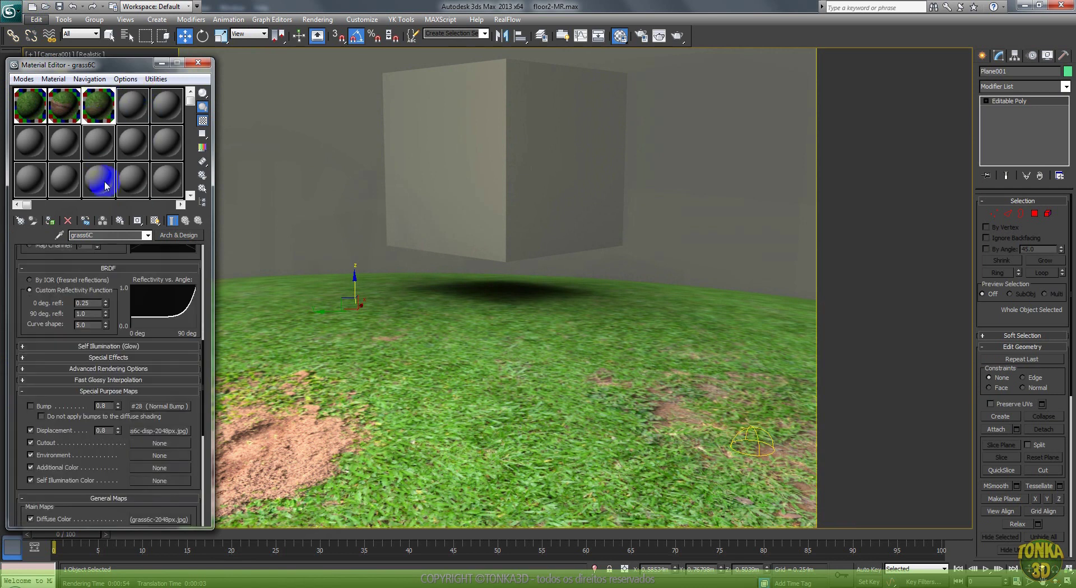
pyautogui.moveTo(110, 430); pyautogui.dragTo(60, 421)
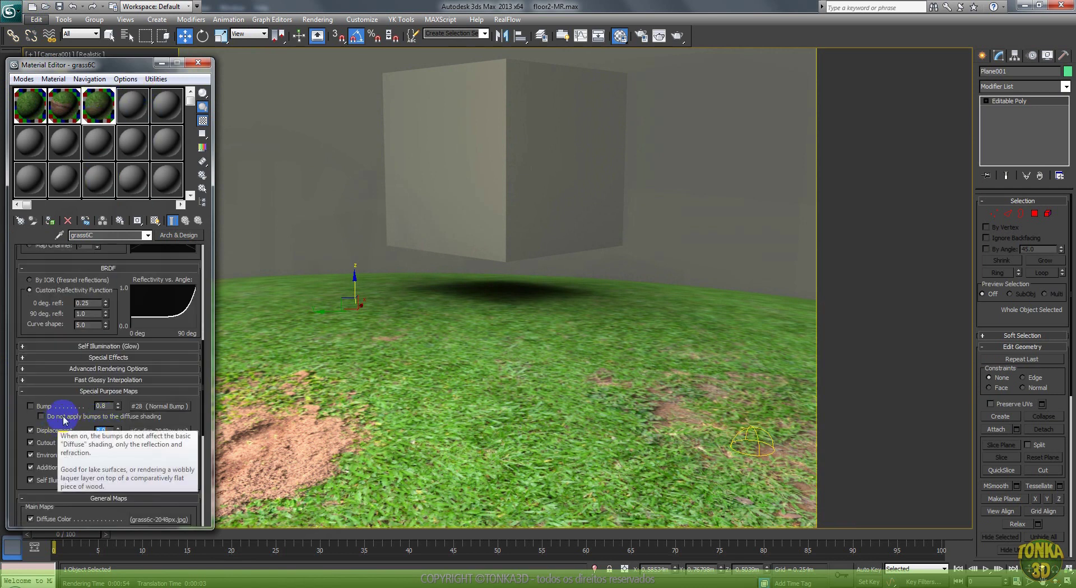
# Render the camera view and examine the displacement on the grass and bare-soil patches.
pyautogui.click(678, 36)
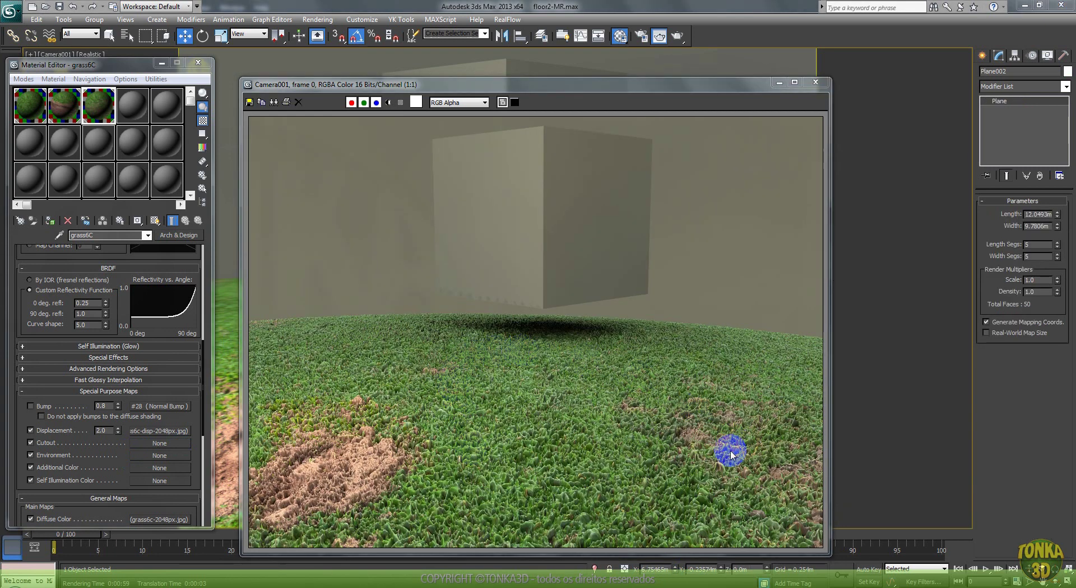
pyautogui.moveTo(564, 92); pyautogui.dragTo(543, 74)
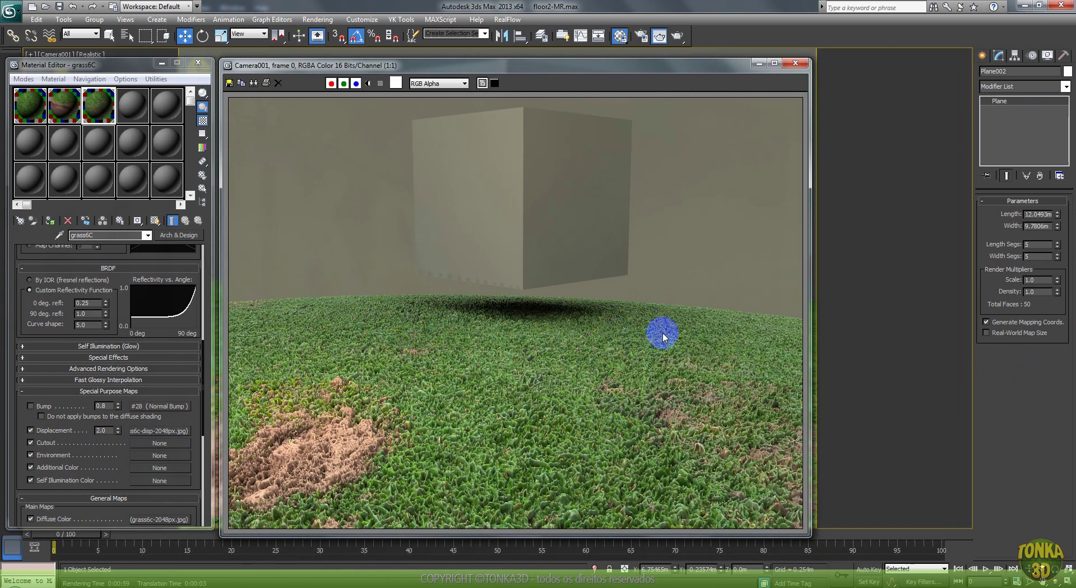
pyautogui.moveTo(501, 67); pyautogui.dragTo(525, 66)
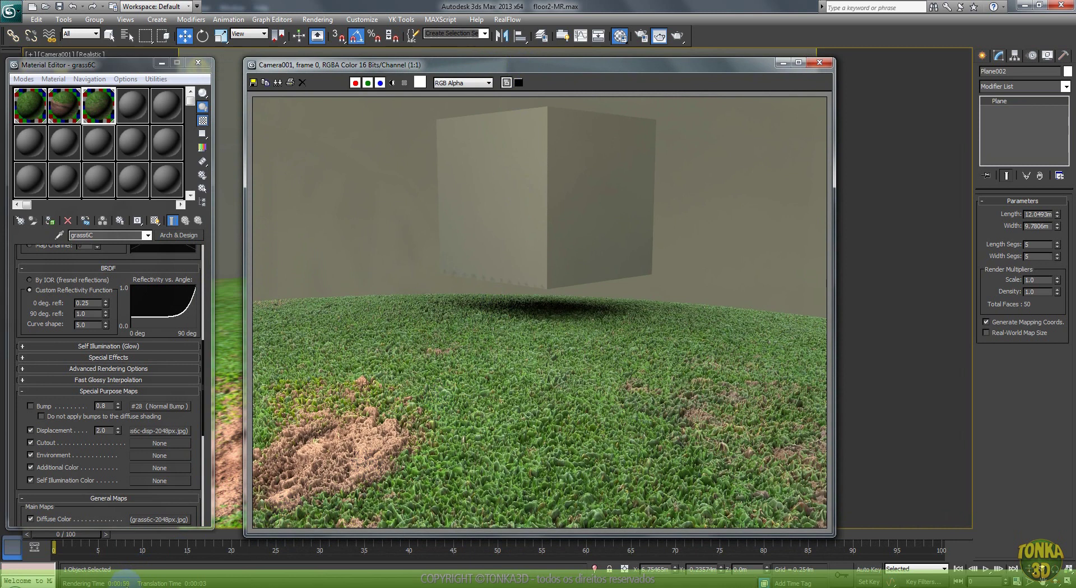
pyautogui.moveTo(442, 70); pyautogui.dragTo(430, 64)
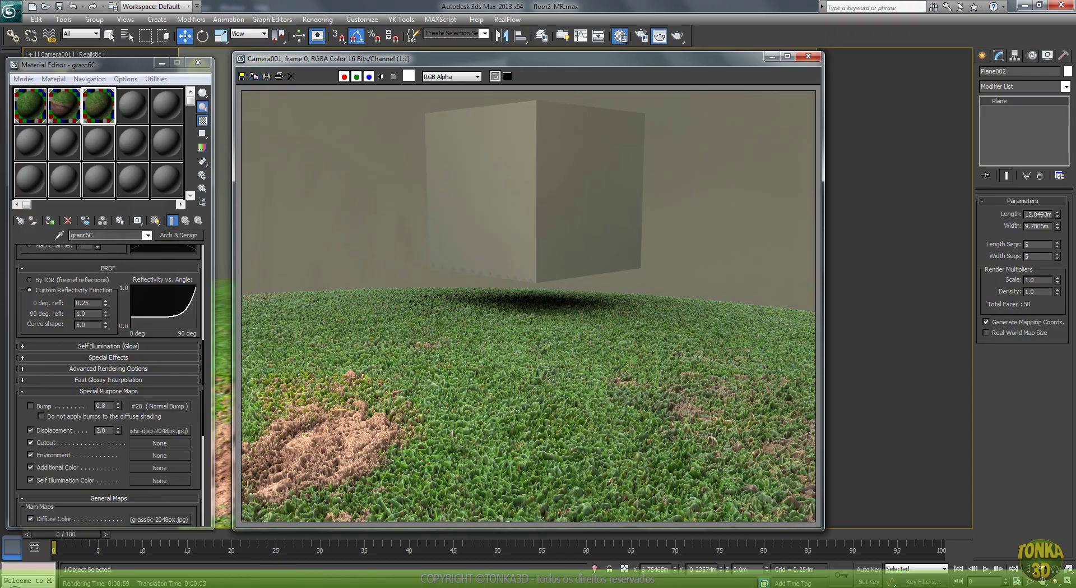
# Switch to Photoshop and paste the copied render into a new 1024 x 768 pixel document.
pyautogui.click(278, 583)
pyautogui.click(29, 8)
pyautogui.click(34, 18)
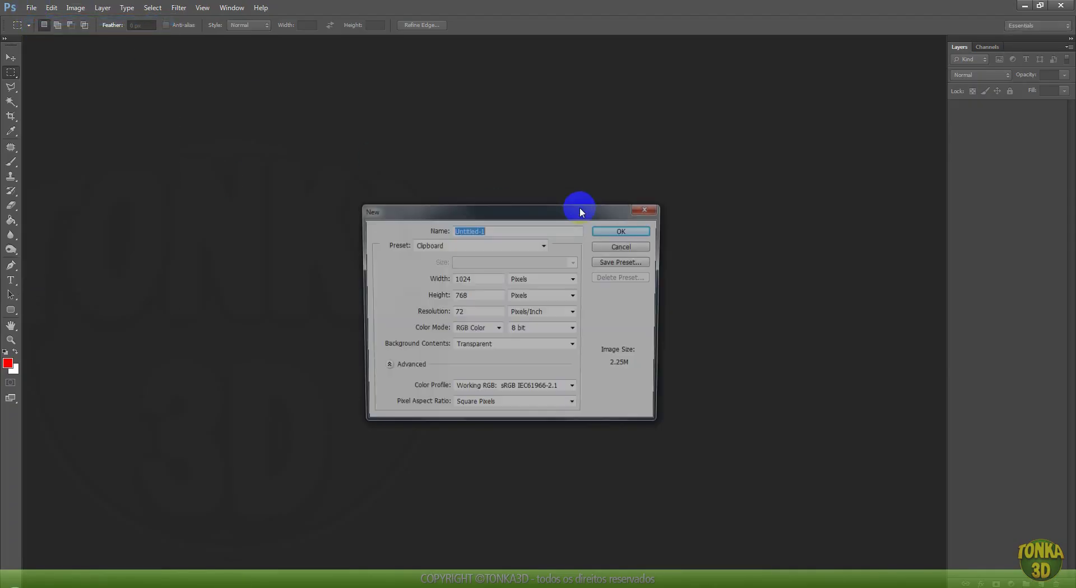
pyautogui.press('Return')
pyautogui.click(46, 8)
pyautogui.click(67, 105)
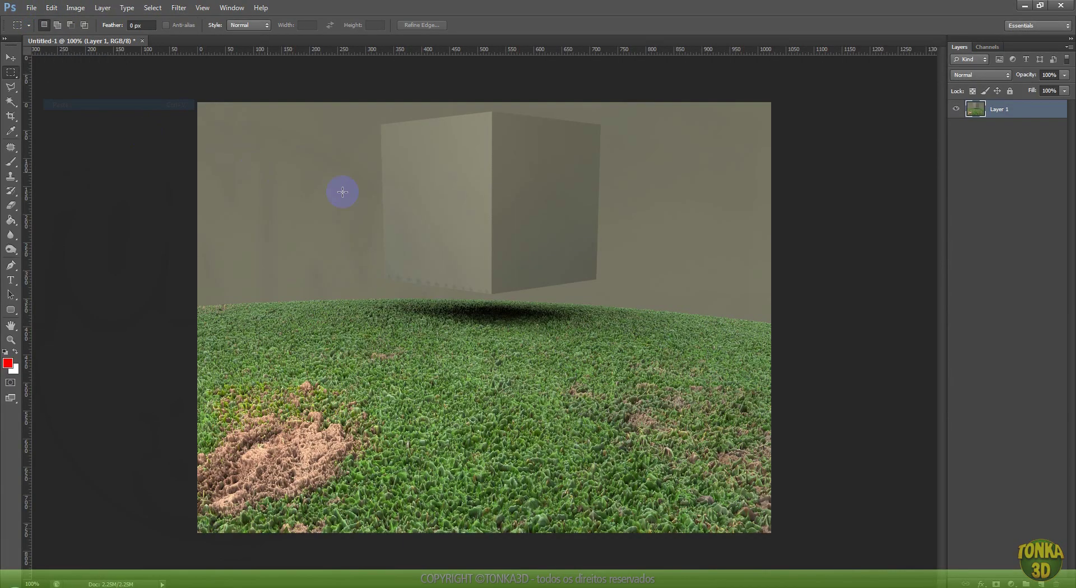
# Try Auto Tone on the pasted render and undo it.
pyautogui.click(76, 8)
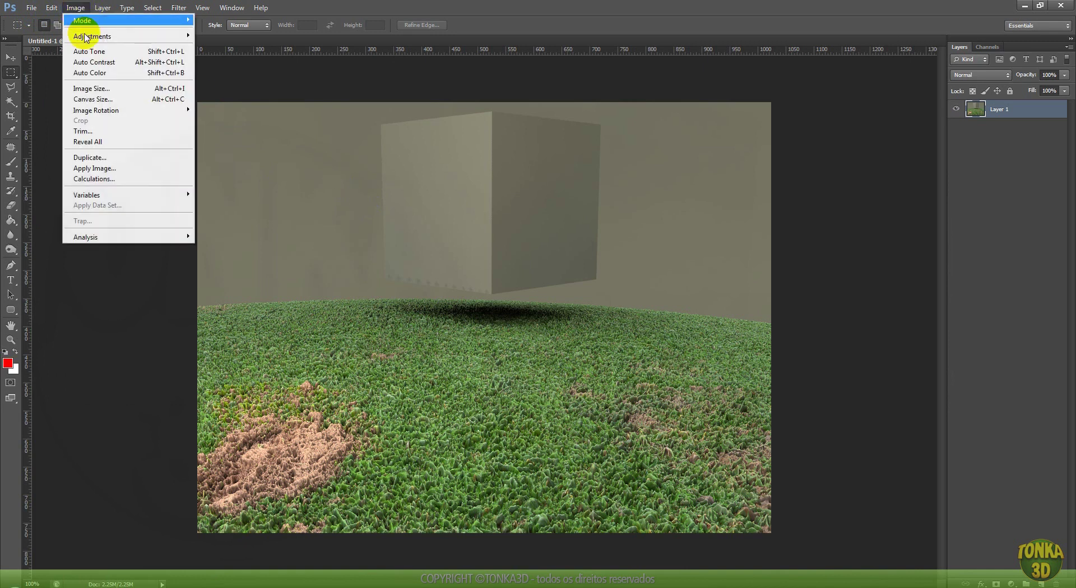
pyautogui.click(94, 51)
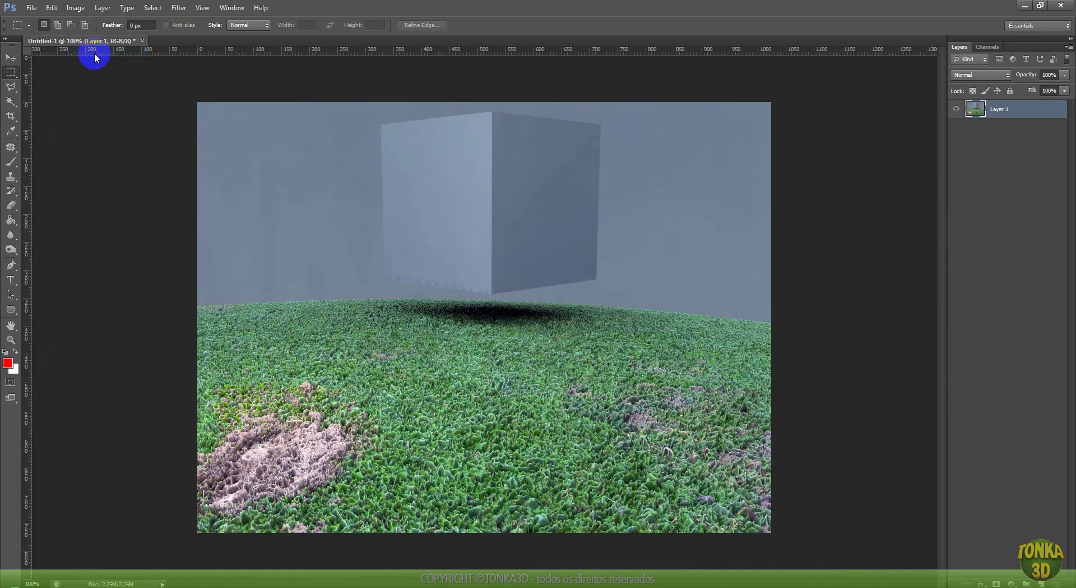
pyautogui.hotkey('ctrl', 'z')
# Apply Auto Contrast to the render and add a Color Lookup adjustment layer above it.
pyautogui.click(76, 8)
pyautogui.click(94, 63)
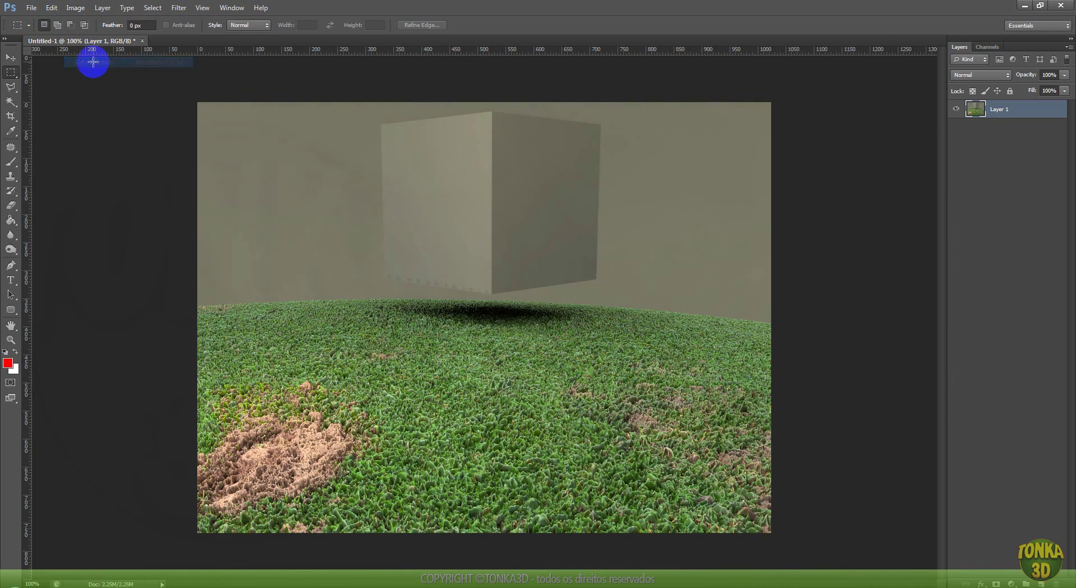
pyautogui.click(103, 8)
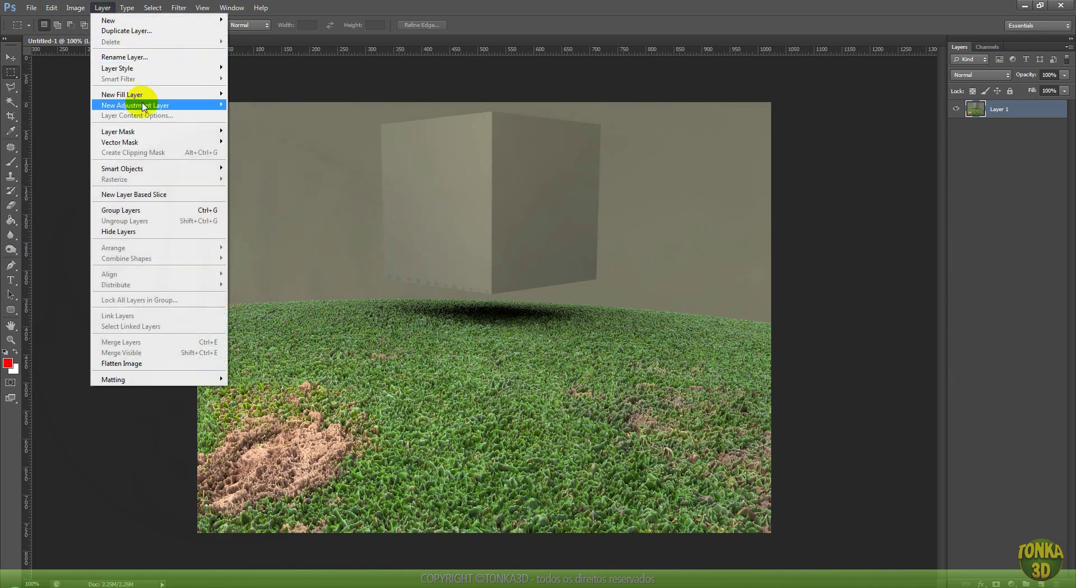
pyautogui.moveTo(139, 105)
pyautogui.click(275, 216)
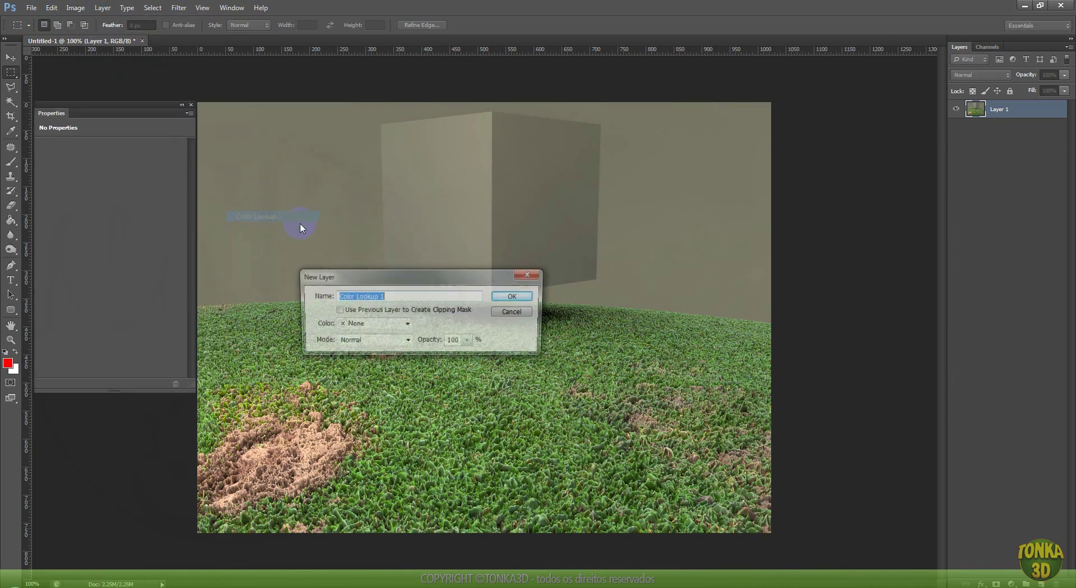
pyautogui.click(516, 298)
# Load the Crisp_Warm.look 3DLUT, set the Color Lookup layer's blend mode to Soft Light and compare the image with and without it.
pyautogui.click(140, 148)
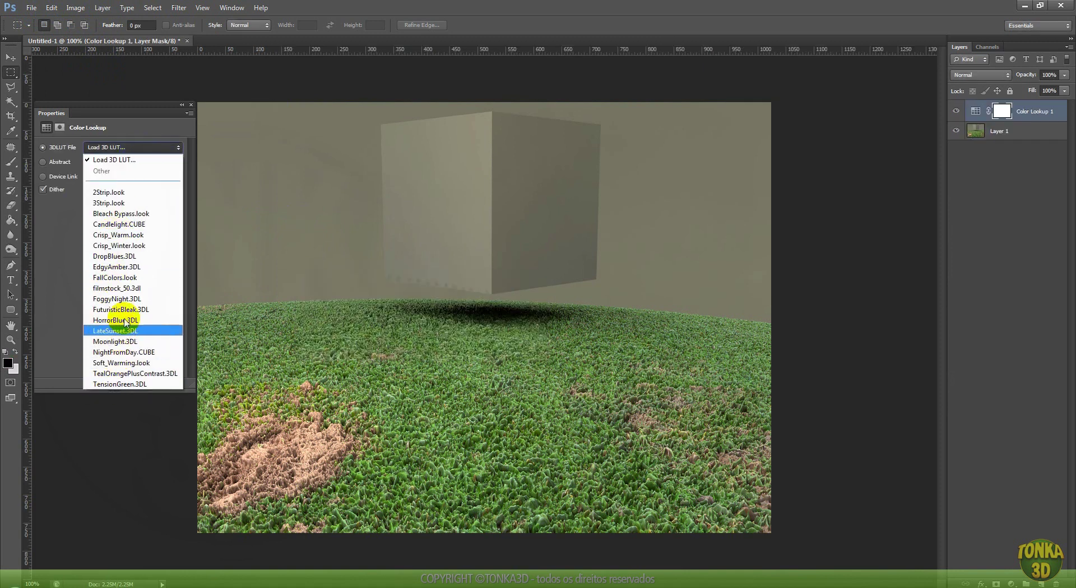
pyautogui.click(121, 236)
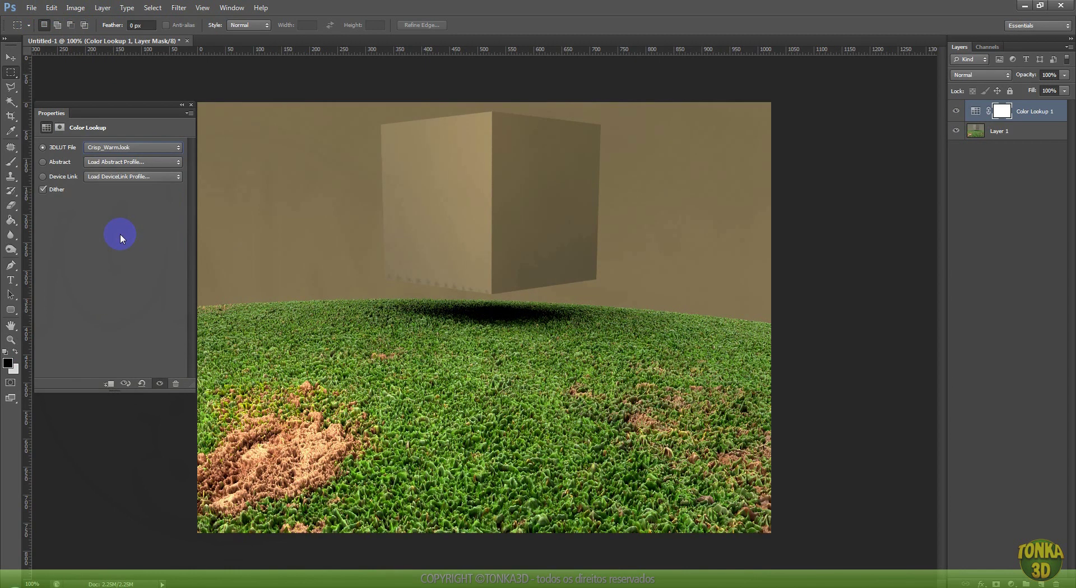
pyautogui.click(975, 75)
pyautogui.click(968, 230)
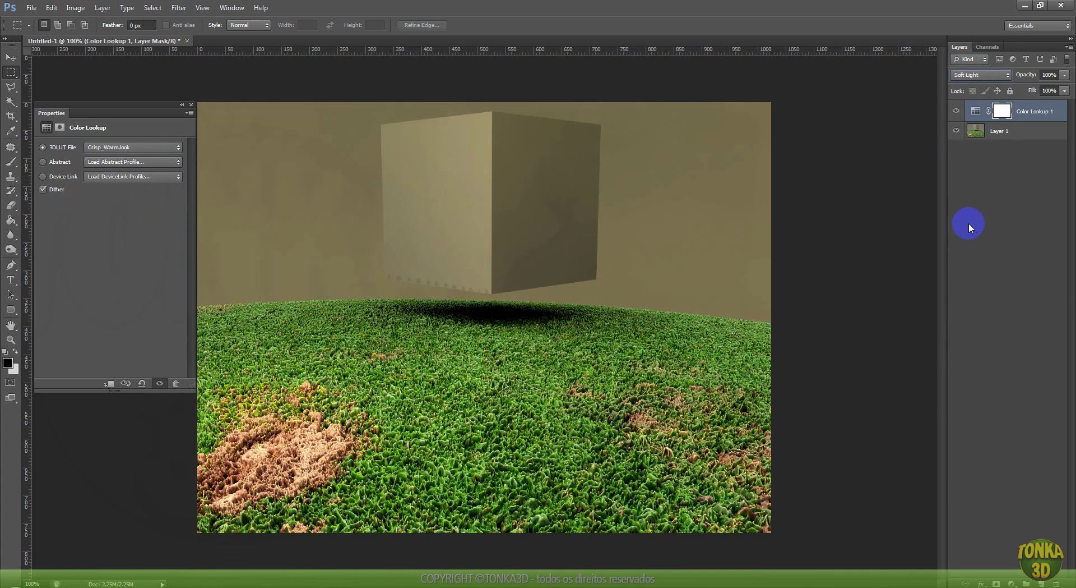
pyautogui.click(956, 113)
pyautogui.click(957, 113)
# Lower the Color Lookup layer's opacity to about 68% and compare the image with and without it.
pyautogui.click(1065, 75)
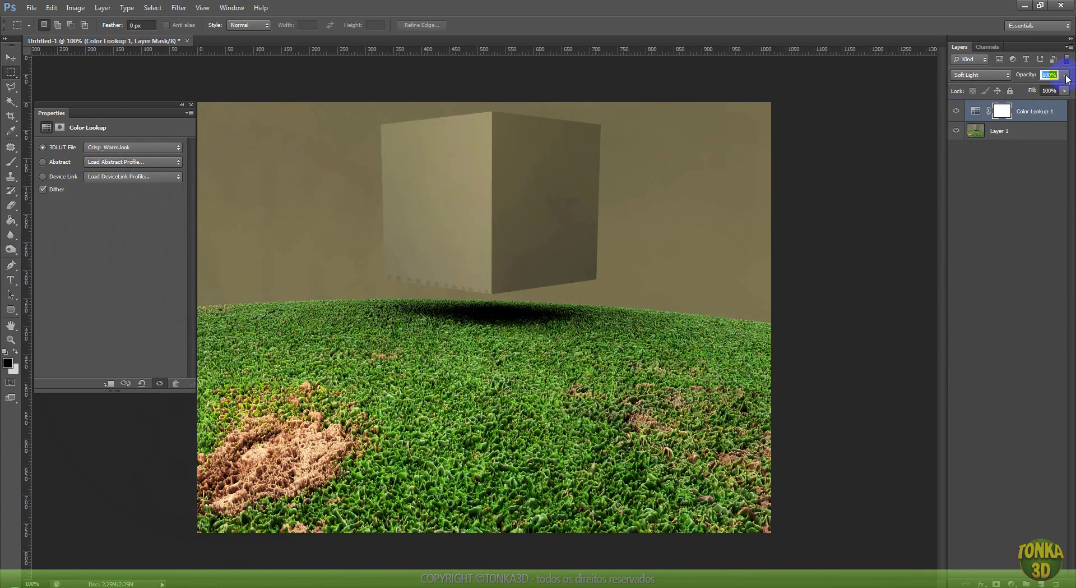
pyautogui.moveTo(1064, 76); pyautogui.dragTo(1053, 88)
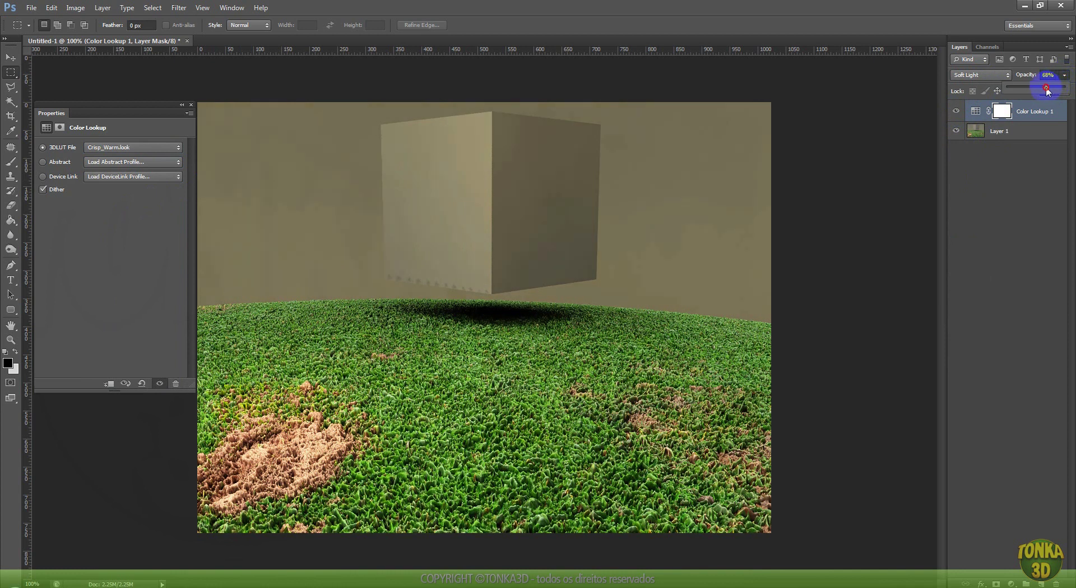
pyautogui.click(957, 111)
pyautogui.click(956, 111)
# Create a new empty layer above the Color Lookup layer and set the Brush tool's foreground color to black (000000).
pyautogui.click(1041, 583)
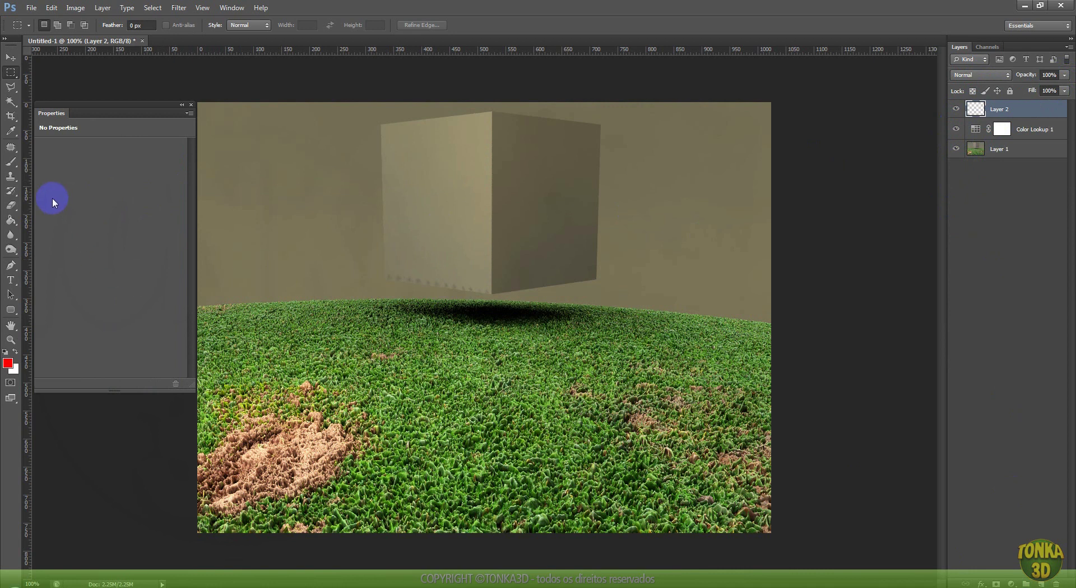
pyautogui.press('b')
pyautogui.click(5, 359)
pyautogui.moveTo(327, 447); pyautogui.dragTo(153, 567)
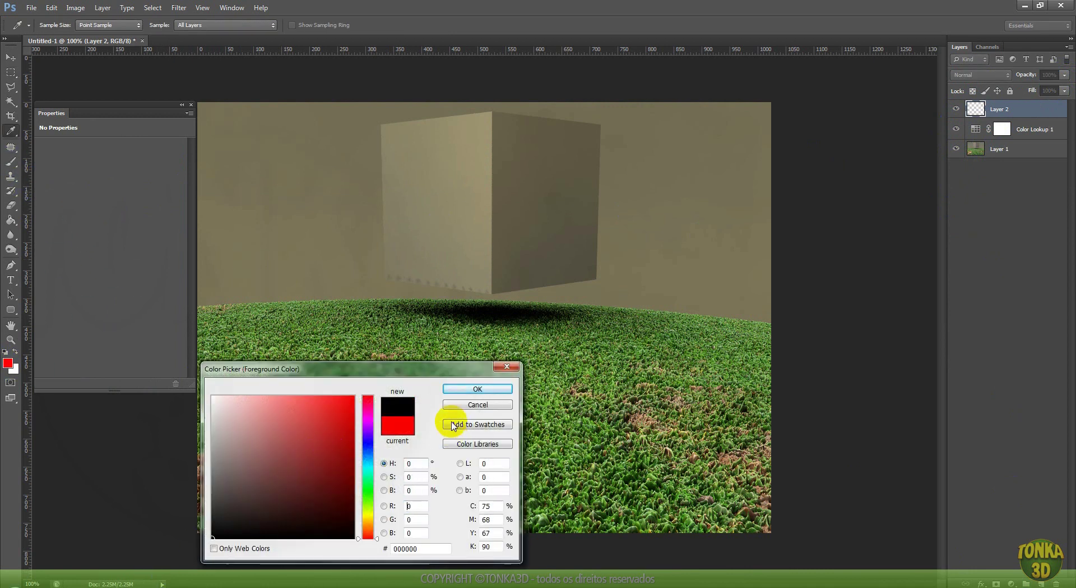
pyautogui.click(476, 388)
# Size the soft brush to 349 px at 0% hardness and paint black over the lower grass area and its corners on Layer 2.
pyautogui.rightClick(494, 366)
pyautogui.moveTo(589, 308); pyautogui.dragTo(608, 307)
pyautogui.press('Return')
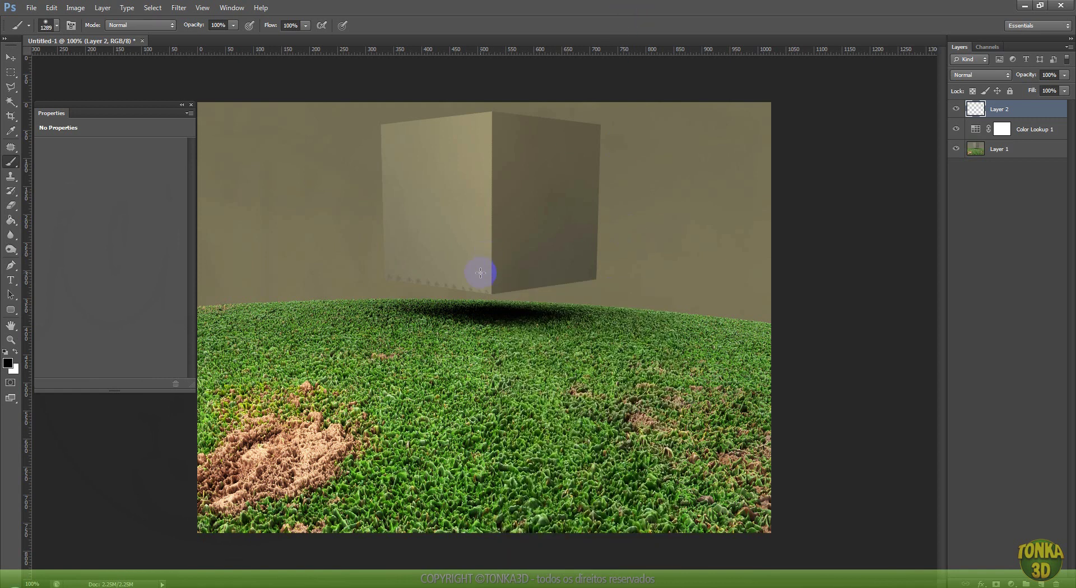
pyautogui.rightClick(508, 279)
pyautogui.click(607, 307)
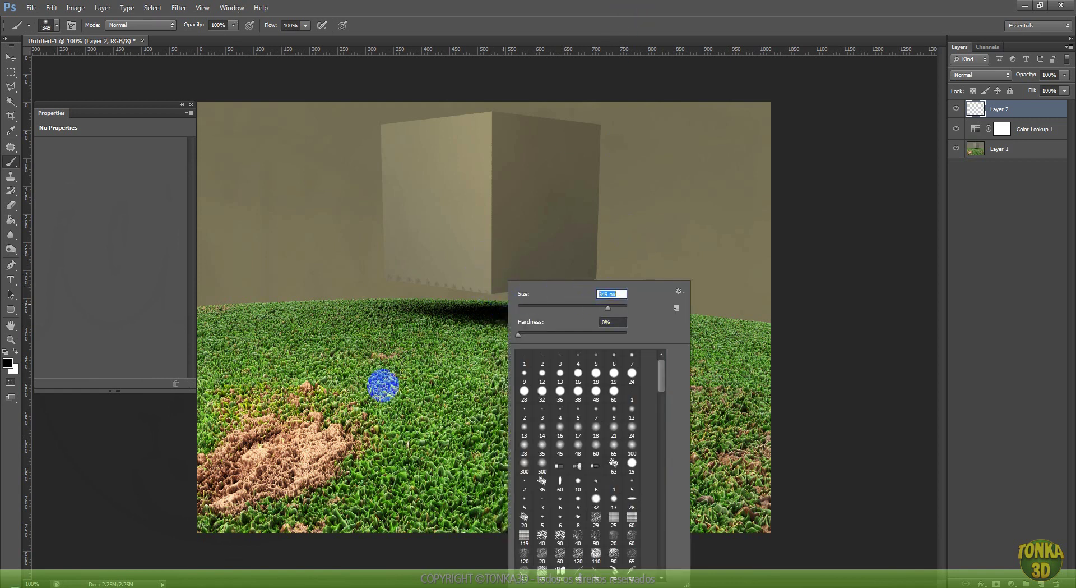
pyautogui.press('Return')
pyautogui.moveTo(224, 414)
pyautogui.mouseDown()
pyautogui.moveTo(457, 570)
pyautogui.moveTo(331, 536)
pyautogui.moveTo(483, 404)
pyautogui.moveTo(627, 555)
pyautogui.moveTo(755, 516)
pyautogui.moveTo(712, 557)
pyautogui.mouseUp()
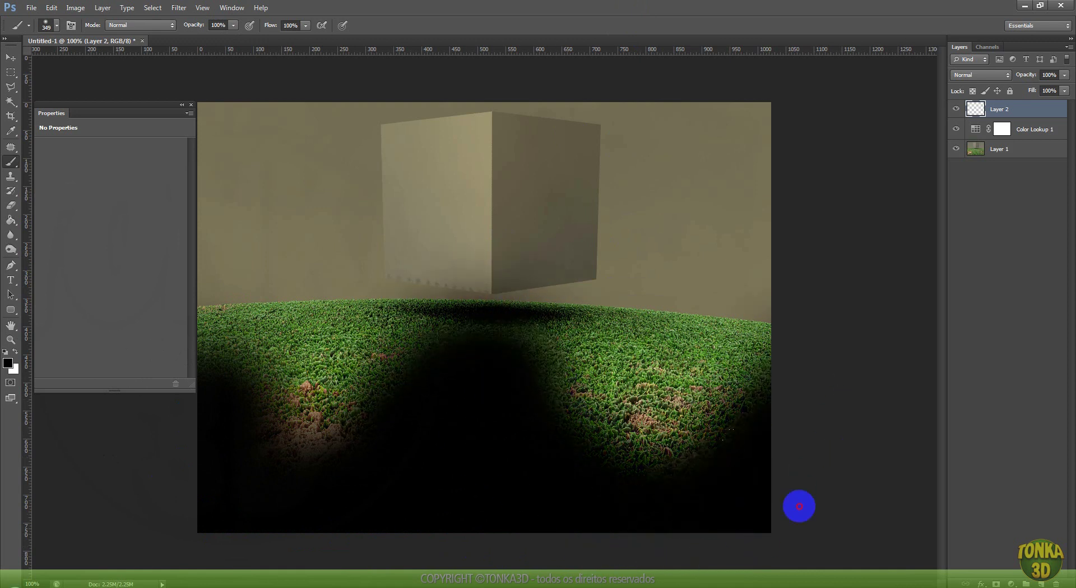
# Set Layer 2's blend mode to Soft Light and lower its opacity to about 39%.
pyautogui.click(981, 75)
pyautogui.click(978, 230)
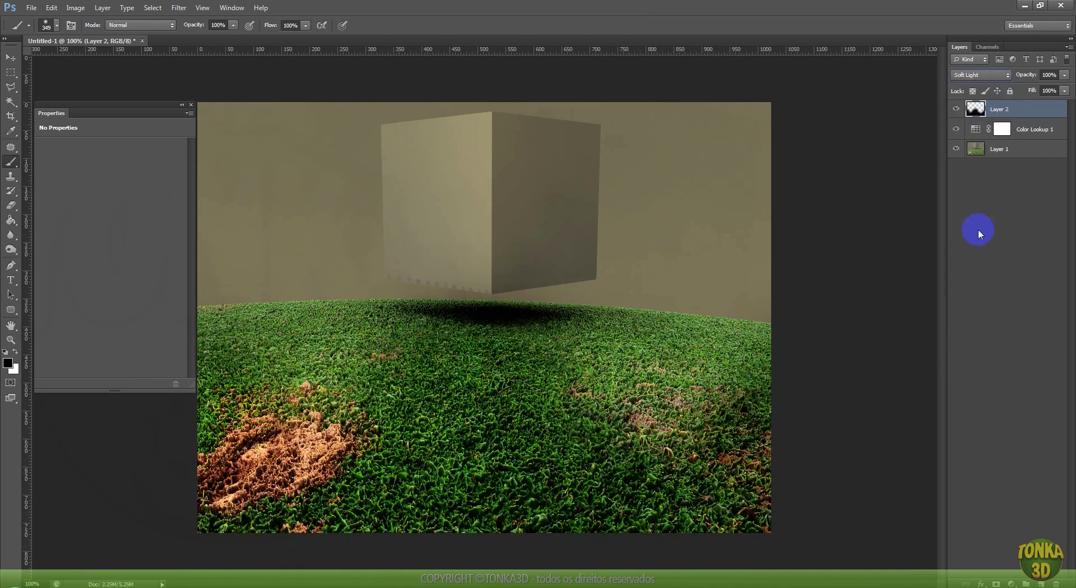
pyautogui.click(1065, 74)
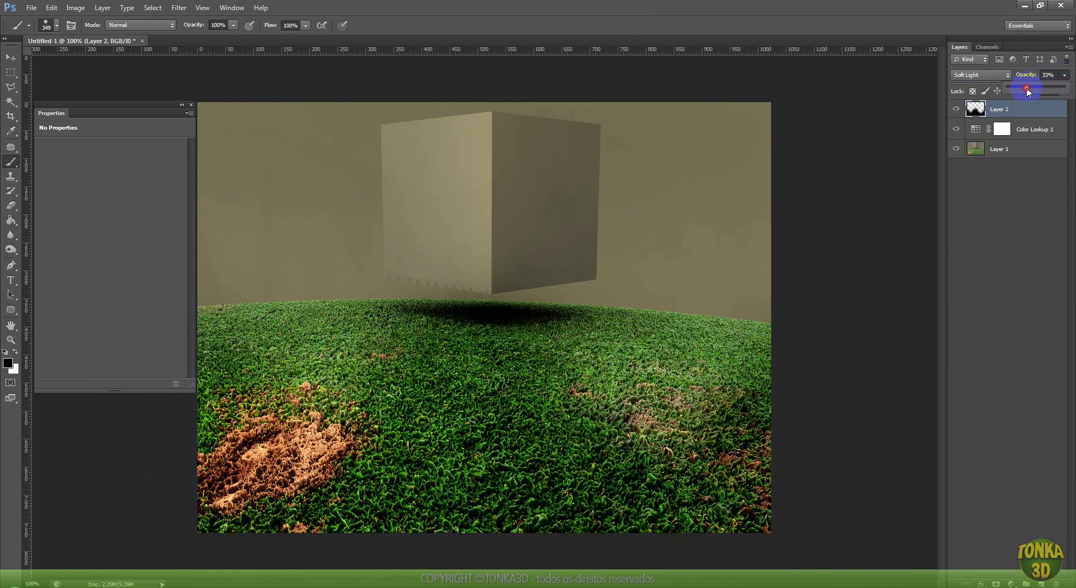
pyautogui.click(1031, 88)
# Paint soft black over the sky along the image's upper corners on Layer 2 and switch to the Move tool.
pyautogui.moveTo(779, 189)
pyautogui.mouseDown()
pyautogui.moveTo(796, 145)
pyautogui.moveTo(672, 176)
pyautogui.moveTo(690, 81)
pyautogui.moveTo(365, 77)
pyautogui.moveTo(851, 93)
pyautogui.mouseUp()
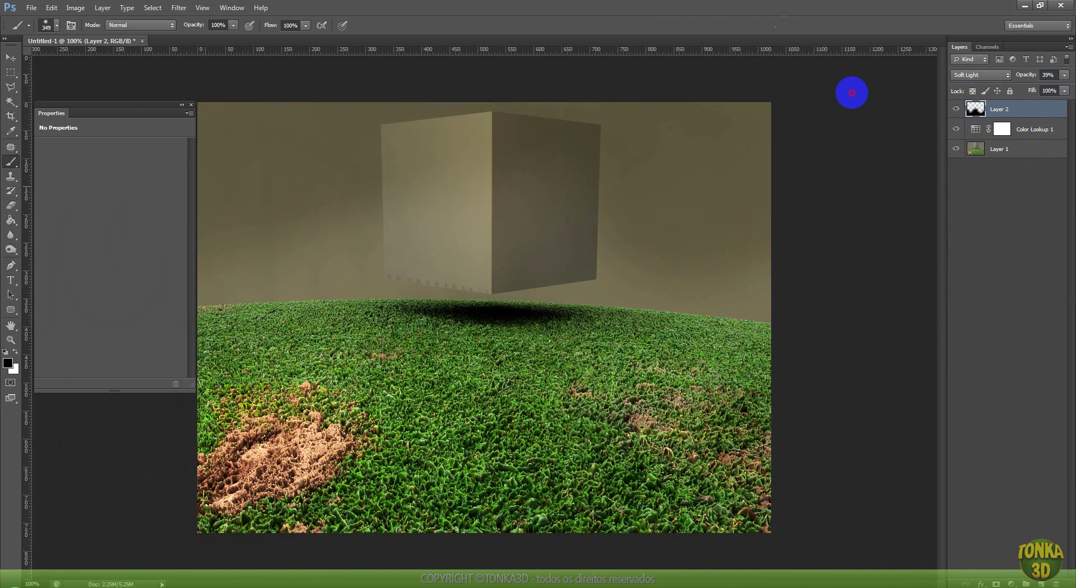
pyautogui.click(11, 57)
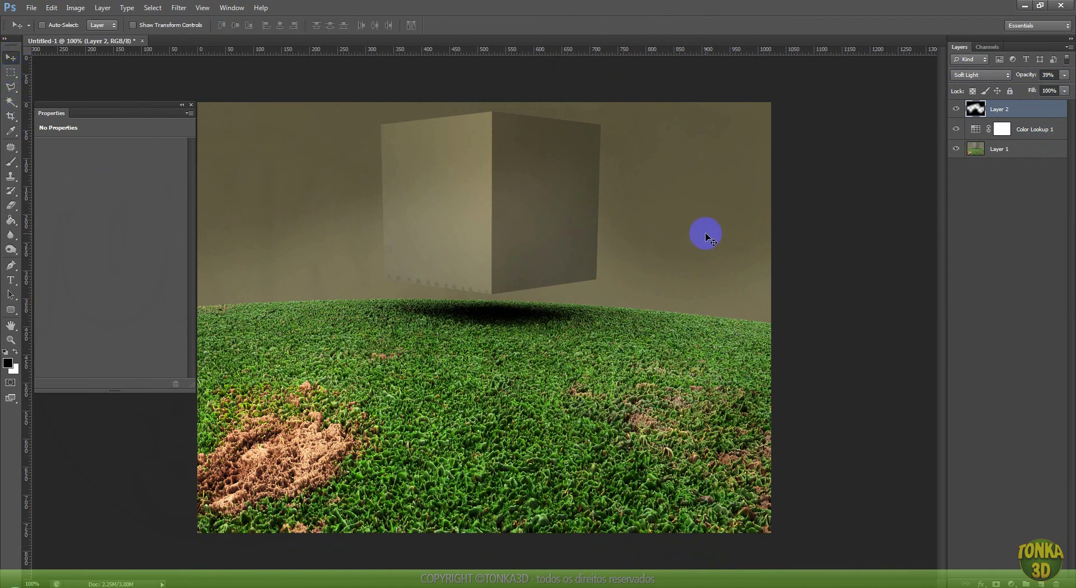
pyautogui.moveTo(530, 410); pyautogui.dragTo(487, 354)
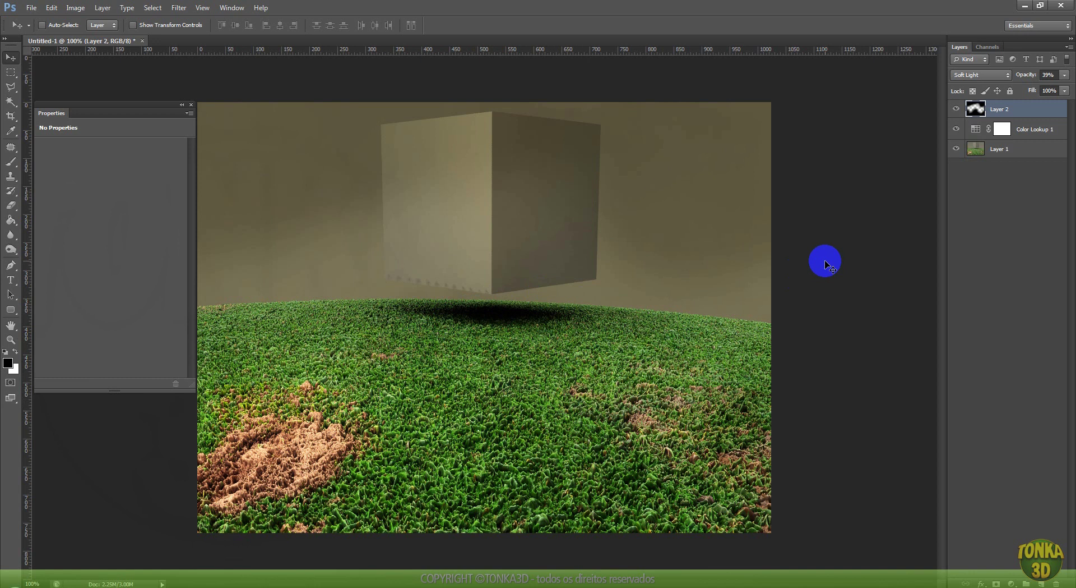
pyautogui.moveTo(825, 261); pyautogui.dragTo(663, 577)
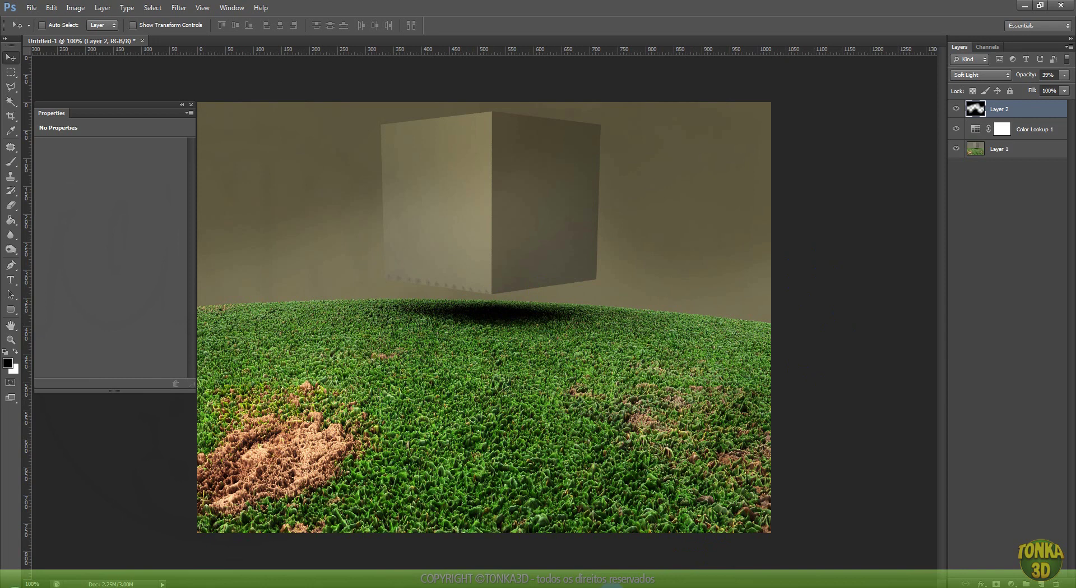